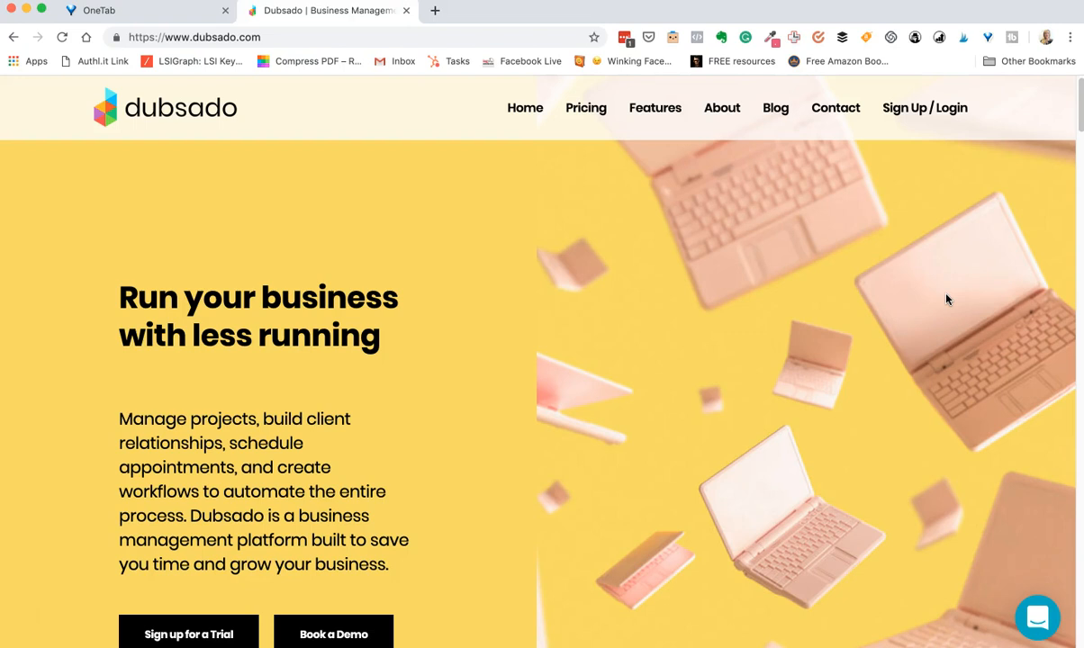
Log in to Dubsado with the saved account email and password, and open the Hustle & Groove brand's dashboard.
{"action": "left_click", "coordinate": [962, 107]}
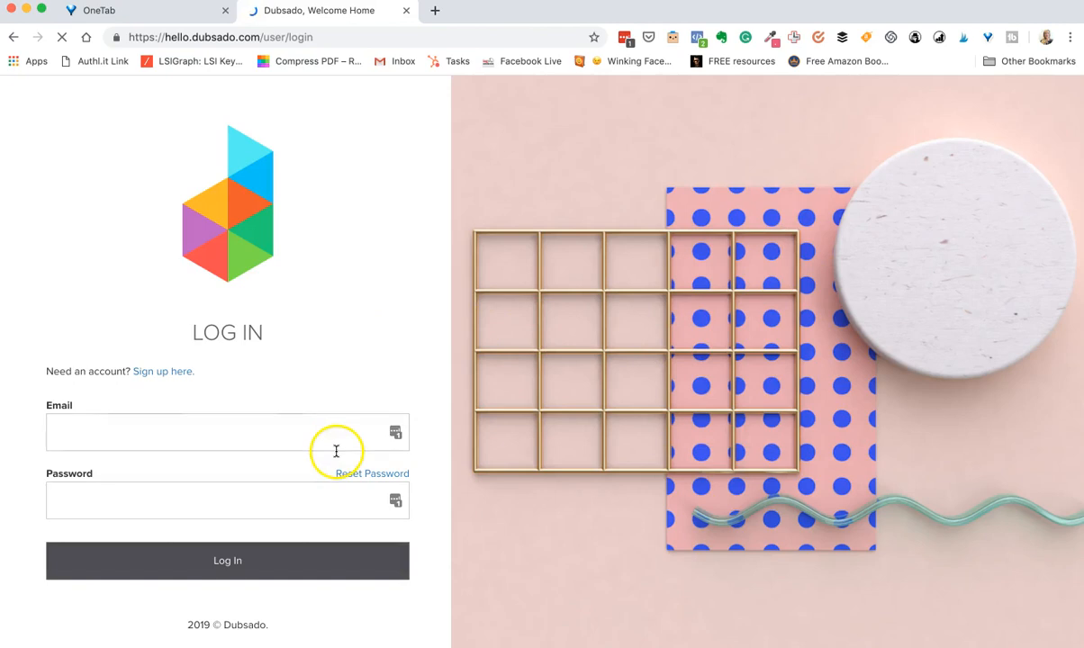
{"action": "left_click", "coordinate": [396, 434]}
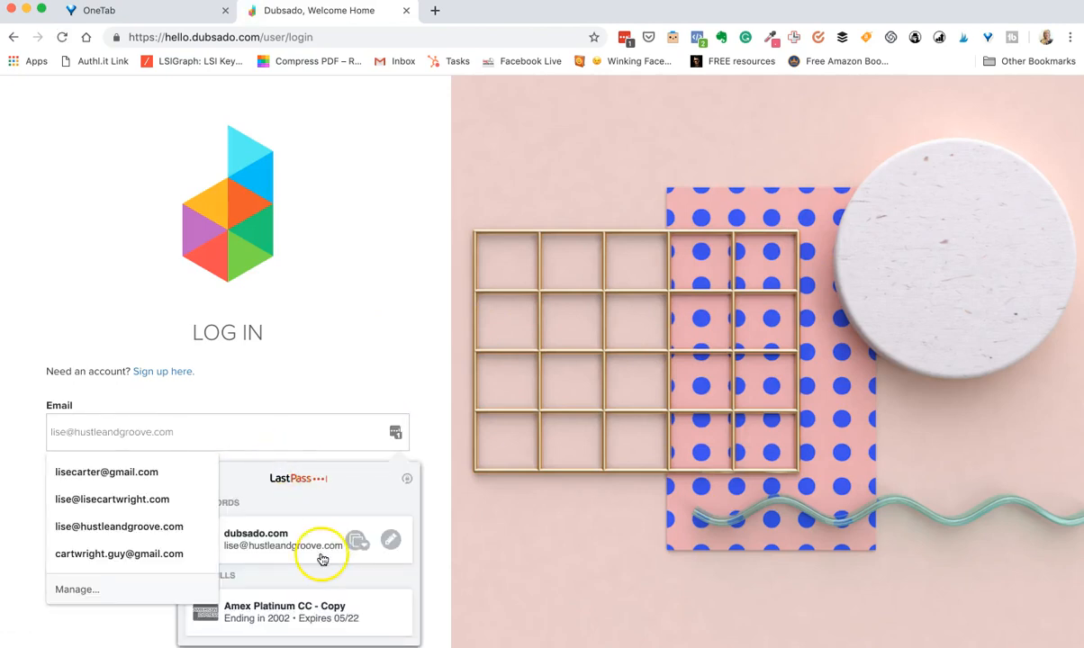
{"action": "left_click", "coordinate": [237, 545]}
{"action": "left_click", "coordinate": [239, 561]}
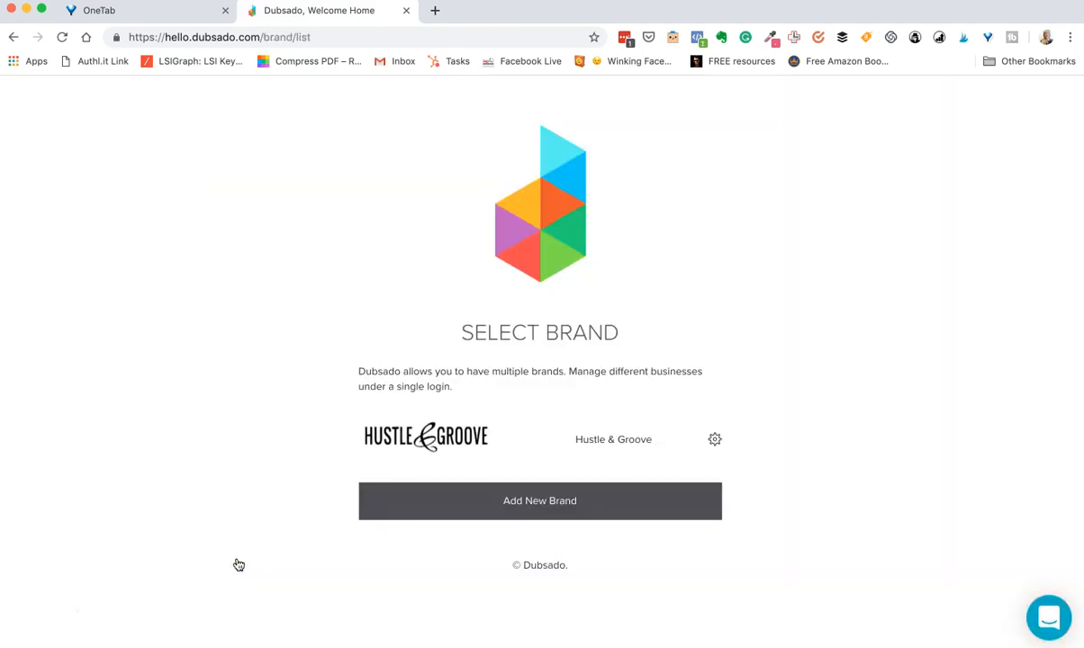
{"action": "left_click", "coordinate": [418, 437]}
{"action": "left_click", "coordinate": [419, 439]}
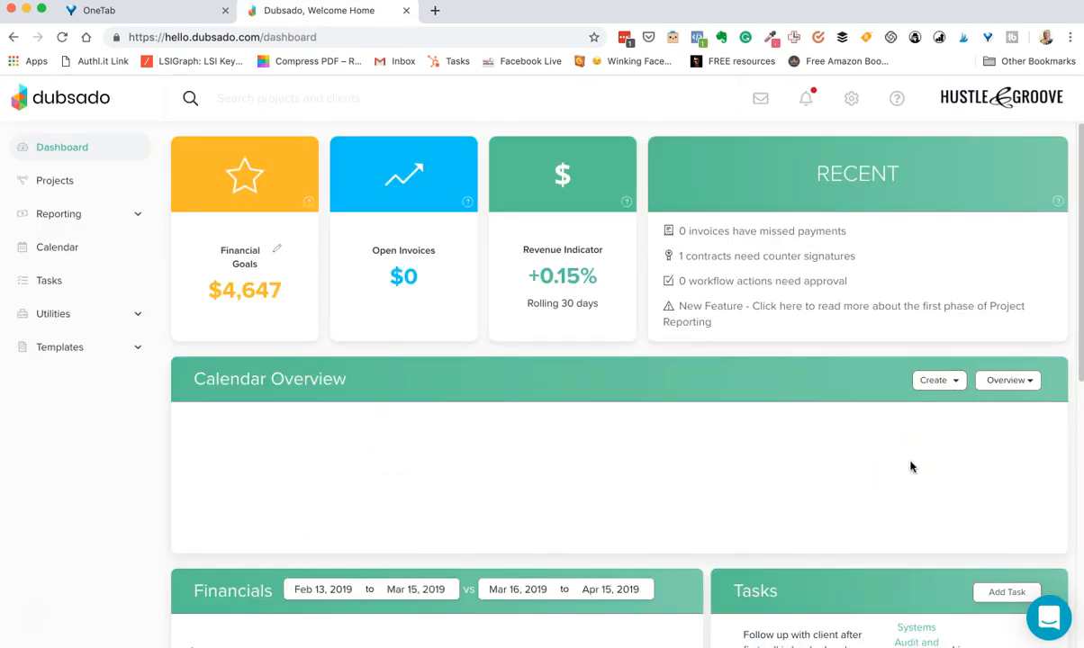
{"action": "left_click", "coordinate": [820, 422]}
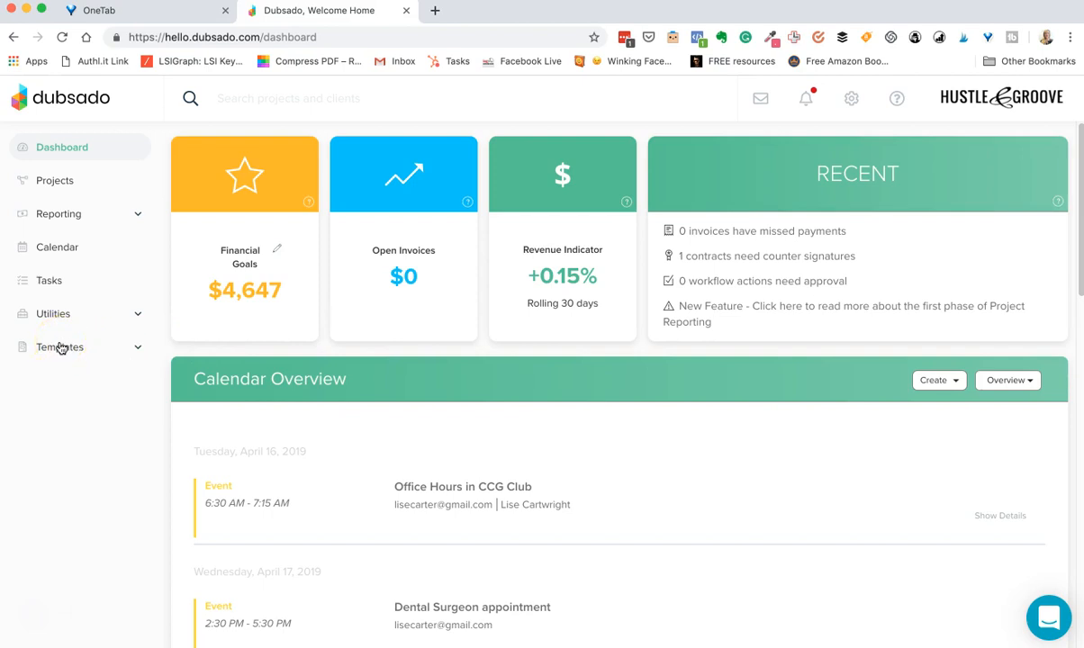
Expand the template categories and view the 1-Hour Strategy Call's booking page from the Hustle & Groove one-on-one page.
{"action": "left_click", "coordinate": [138, 350]}
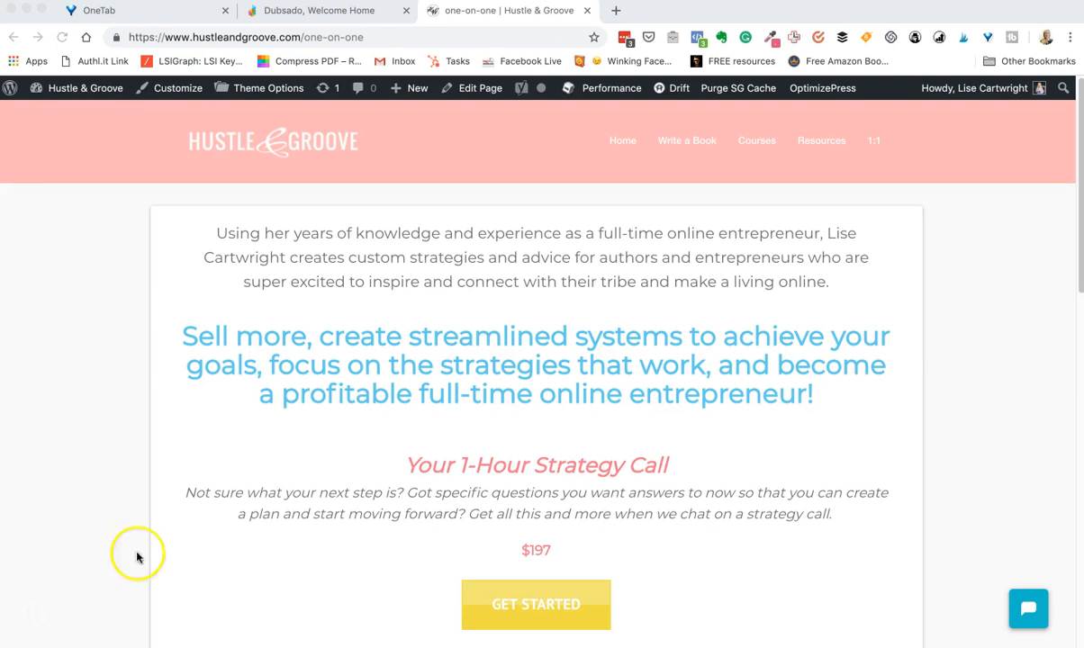
{"action": "scroll", "coordinate": [270, 531], "scroll_direction": "down", "scroll_amount": 1}
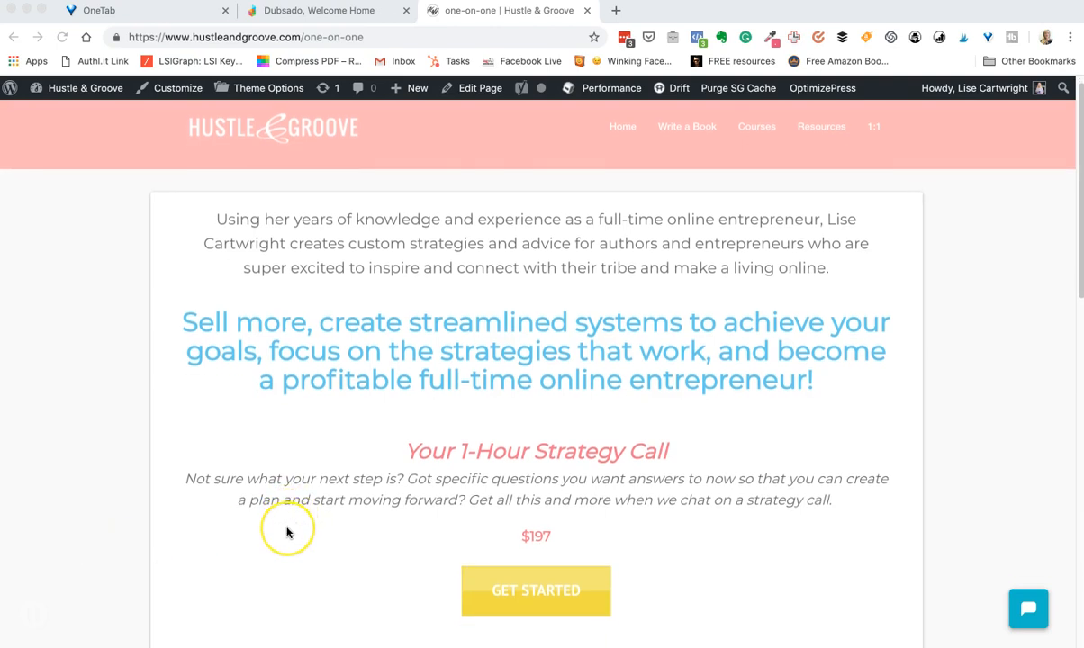
{"action": "scroll", "coordinate": [358, 446], "scroll_direction": "down", "scroll_amount": 2}
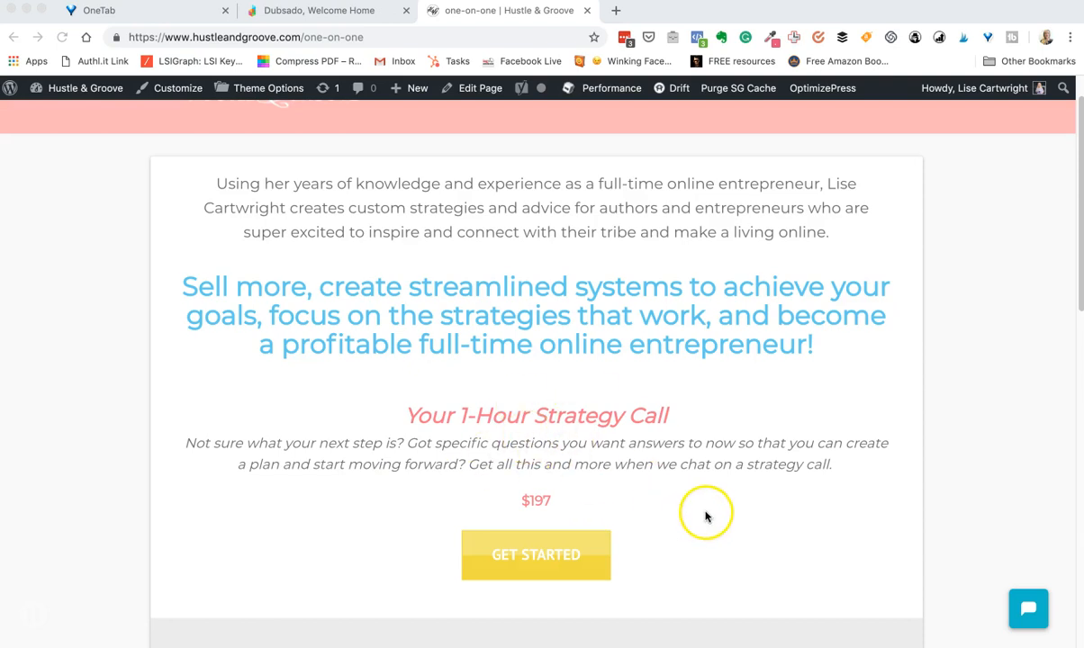
{"action": "left_click", "coordinate": [545, 560]}
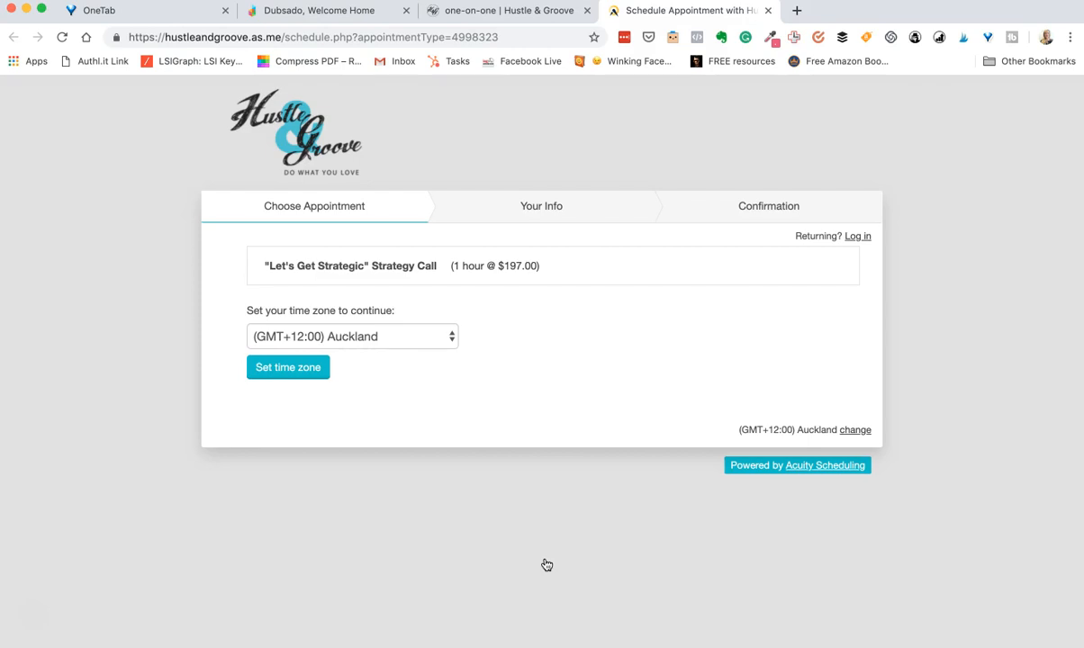
{"action": "left_click", "coordinate": [365, 10]}
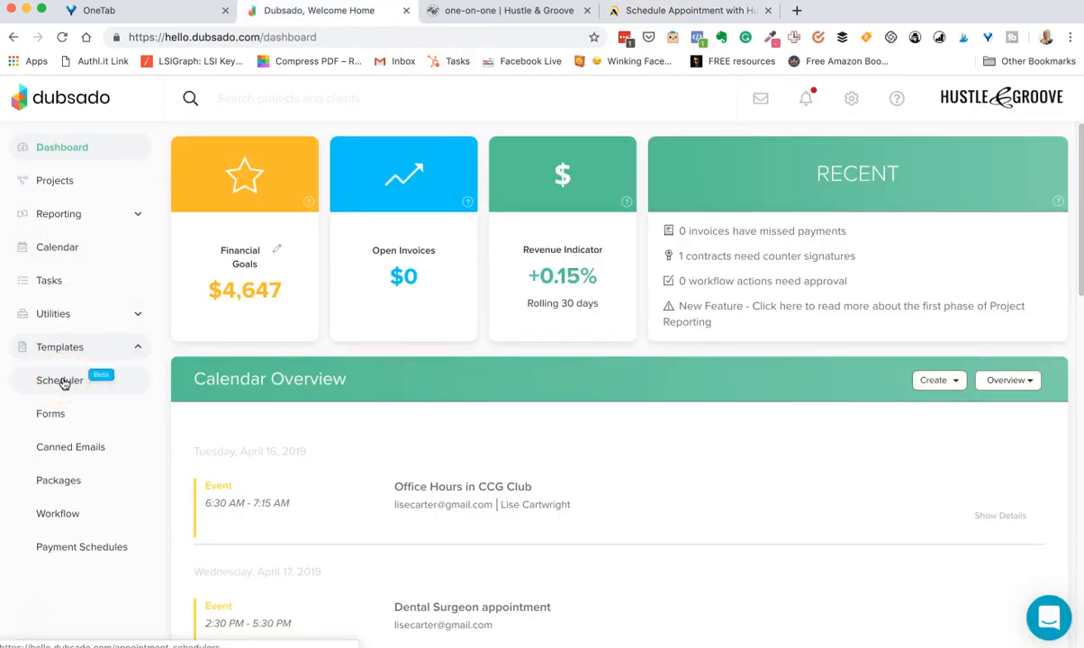
{"action": "left_click", "coordinate": [718, 11]}
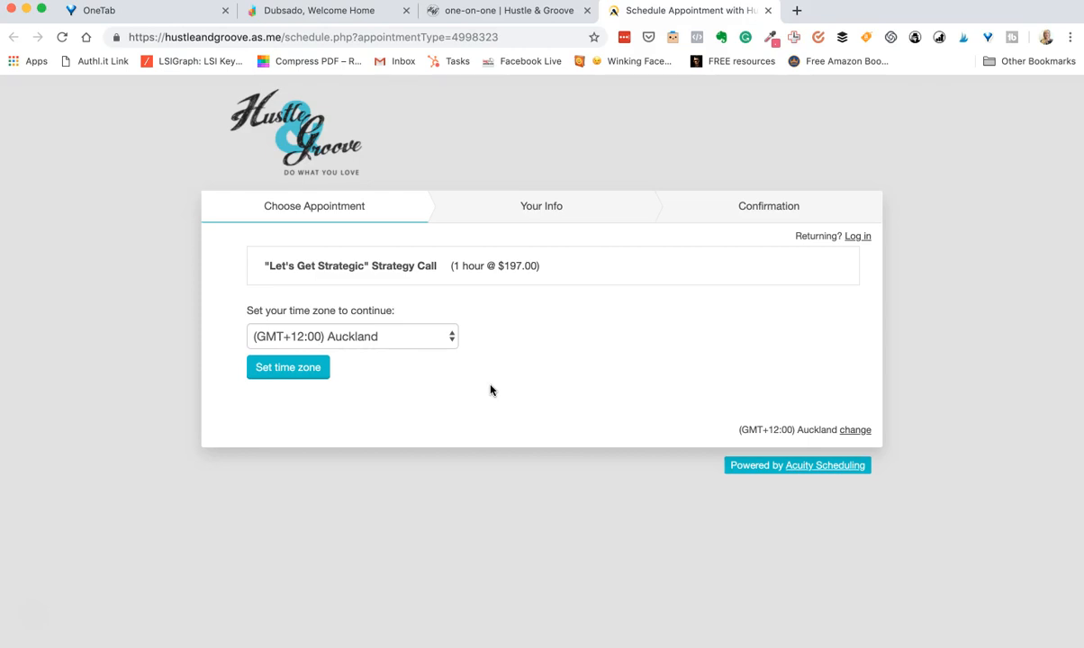
Switch back to Dubsado and open the IGT Coaching Package Form from the lead capture form templates.
{"action": "left_click", "coordinate": [367, 12]}
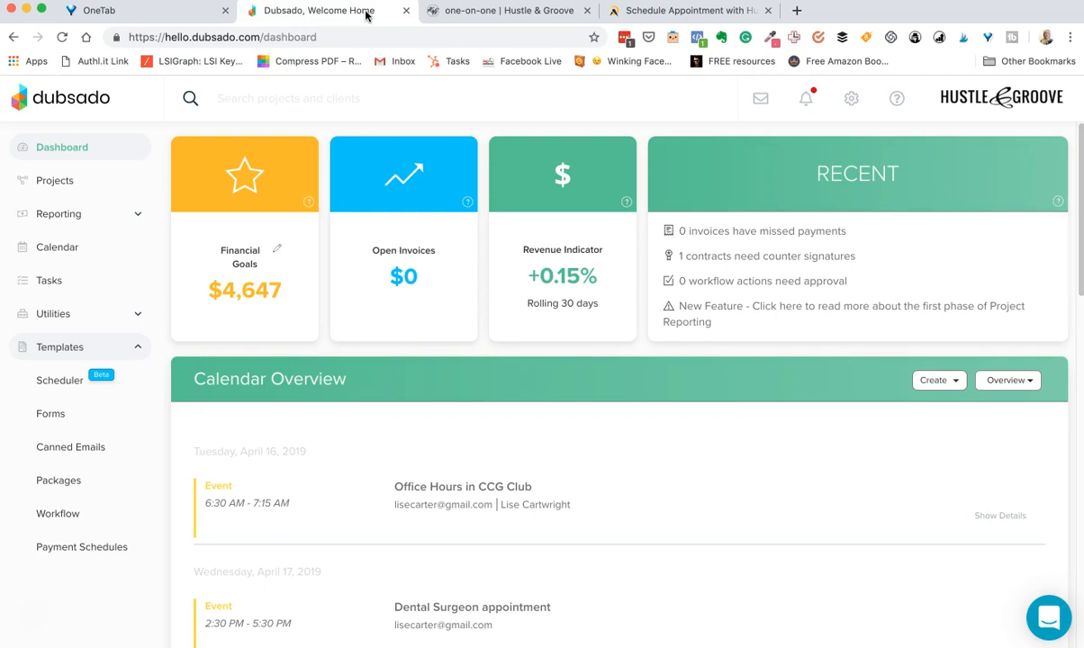
{"action": "left_click", "coordinate": [371, 16]}
{"action": "left_click", "coordinate": [54, 414]}
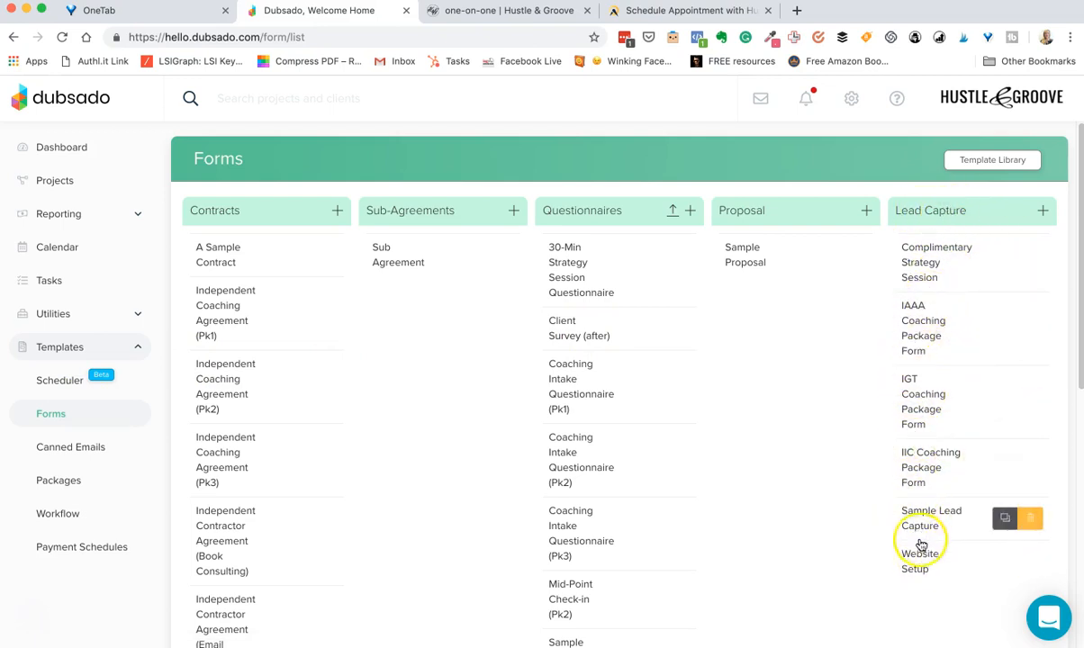
{"action": "left_click", "coordinate": [927, 413]}
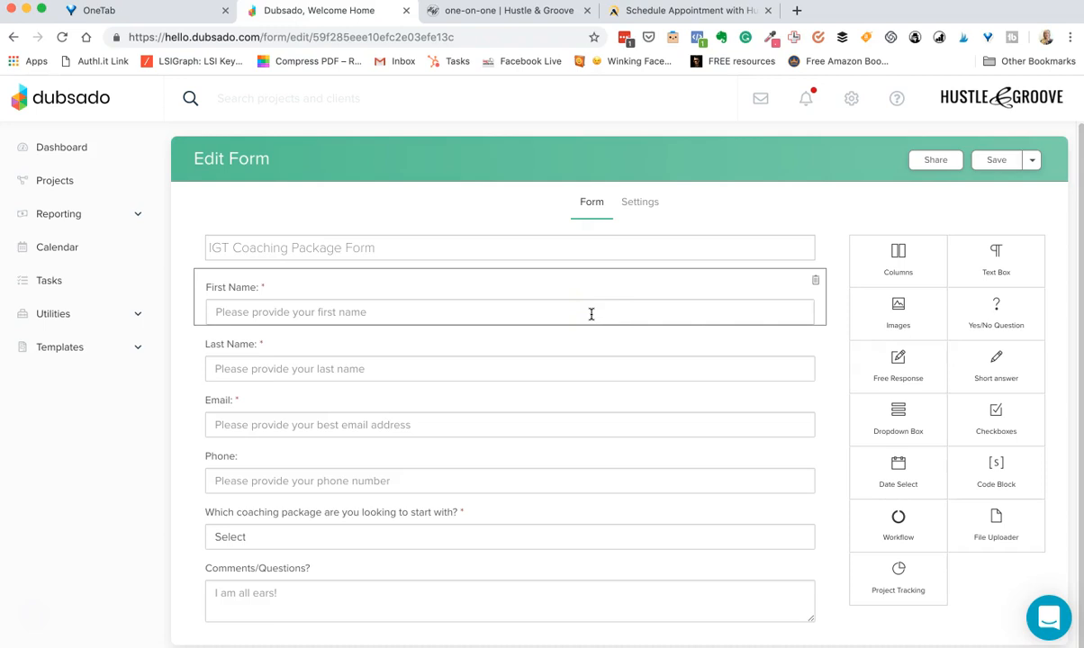
{"action": "scroll", "coordinate": [592, 314], "scroll_direction": "down", "scroll_amount": 1}
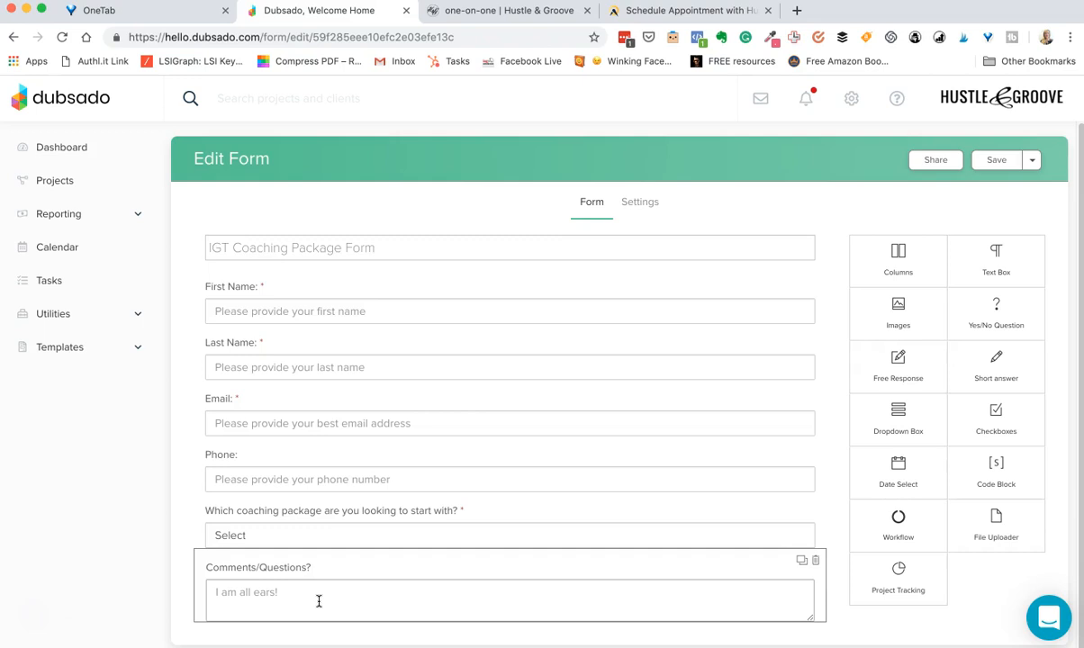
Copy the lead capture form's direct sharing link and open it in a new browser tab.
{"action": "left_click", "coordinate": [952, 162]}
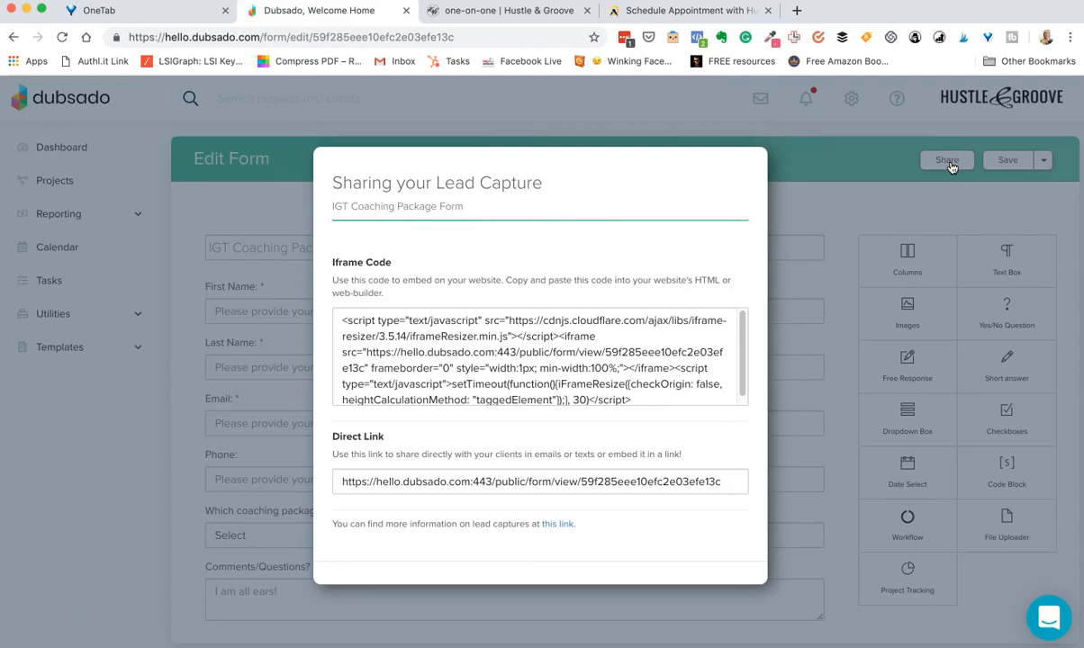
{"action": "left_click", "coordinate": [581, 478]}
{"action": "key", "text": "super+a"}
{"action": "key", "text": "super+c"}
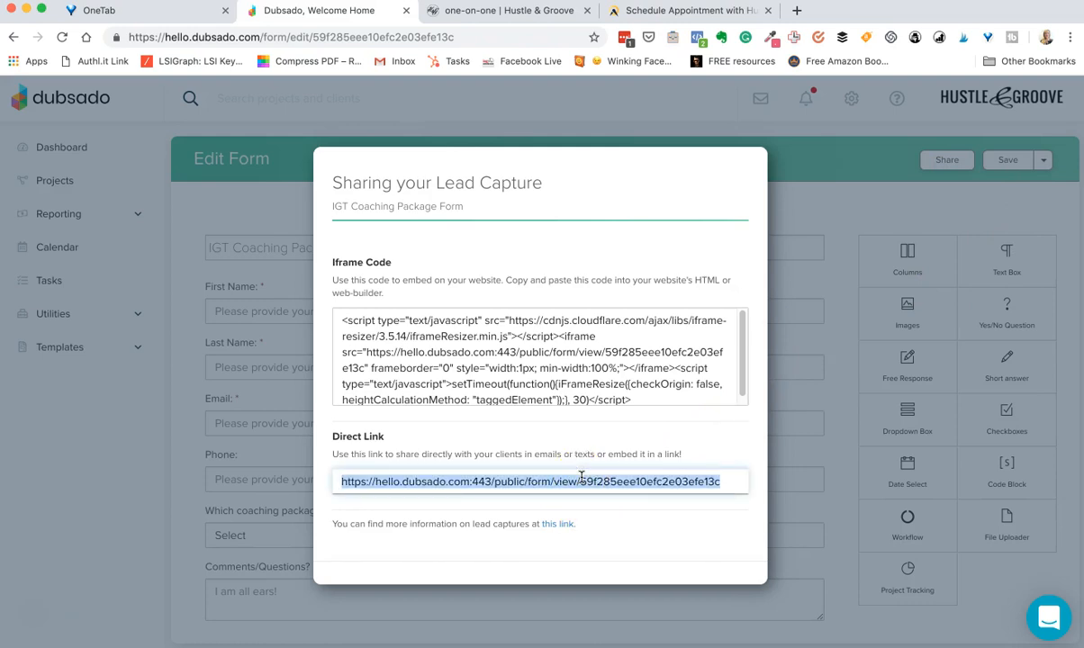
{"action": "left_click", "coordinate": [797, 10]}
{"action": "key", "text": "super+v"}
{"action": "key", "text": "Return"}
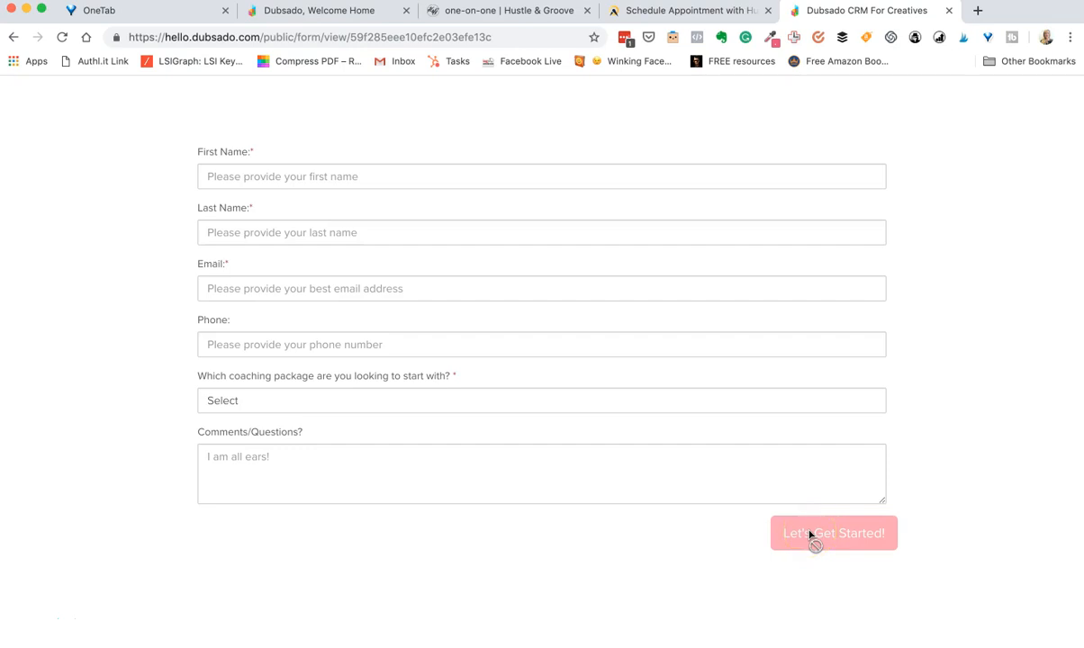
Return to the form editor, close the sharing dialog and go back to the form templates without saving.
{"action": "left_click", "coordinate": [335, 10]}
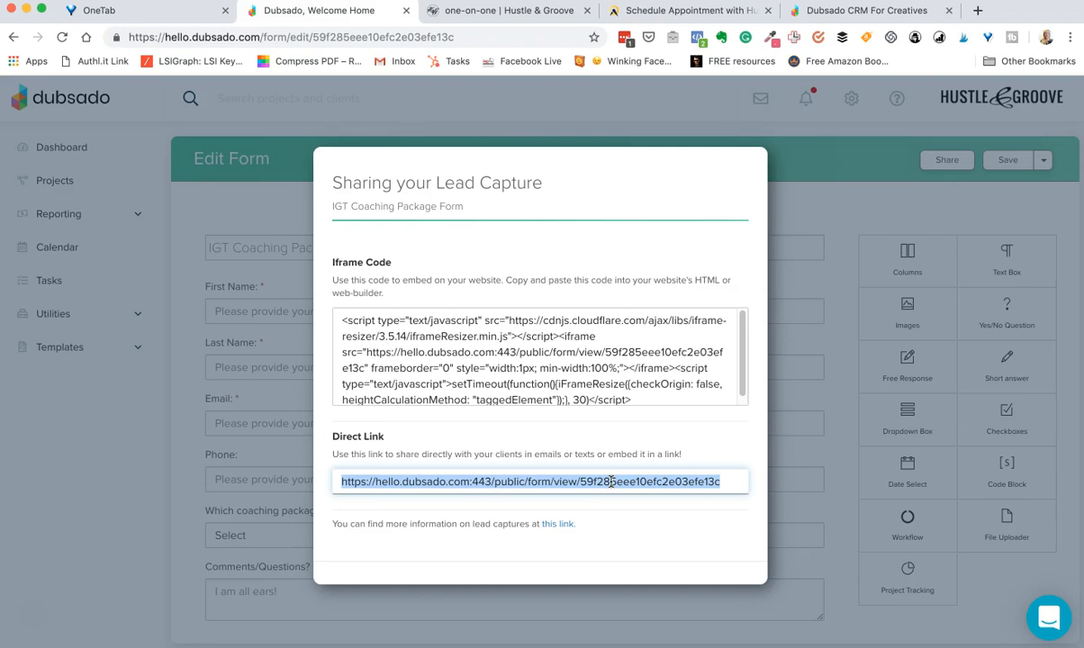
{"action": "left_click", "coordinate": [859, 202]}
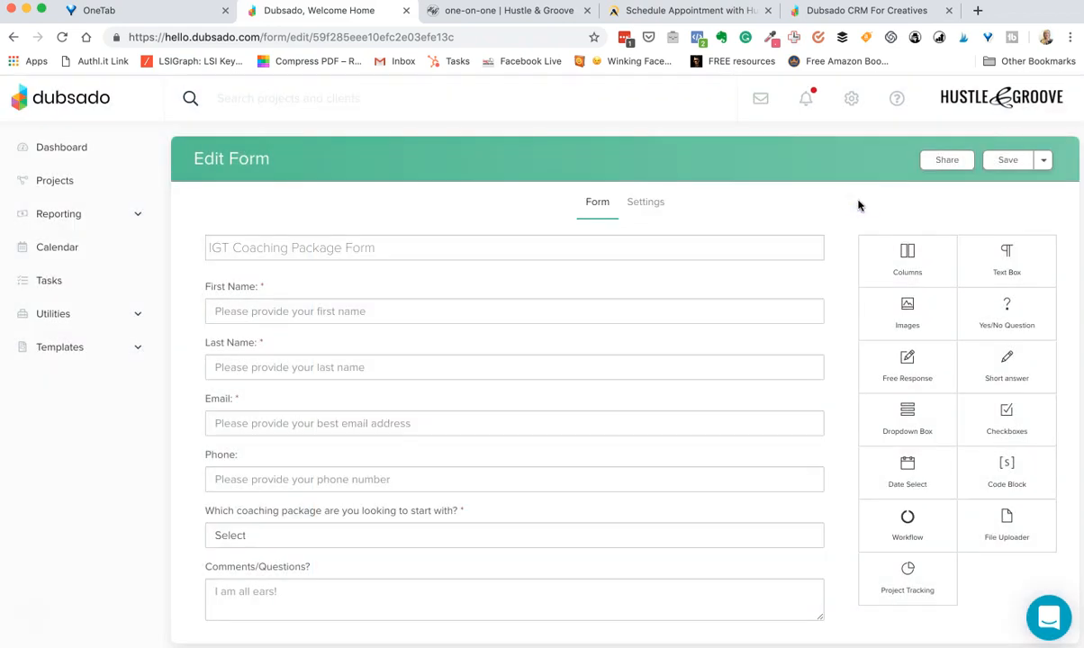
{"action": "left_click", "coordinate": [137, 351]}
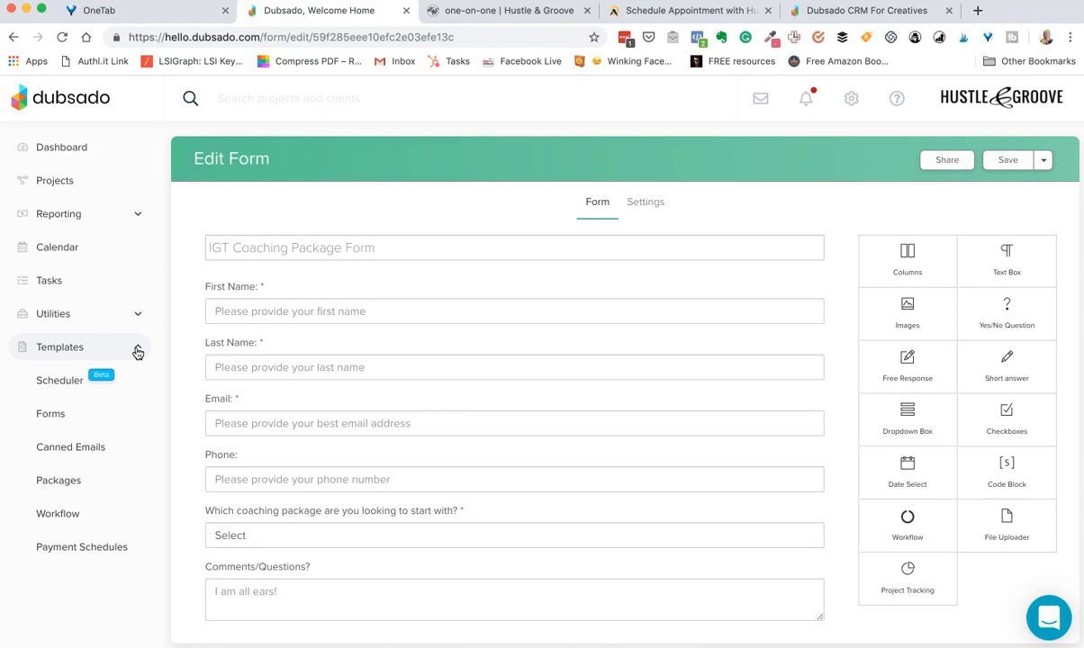
{"action": "left_click", "coordinate": [34, 415]}
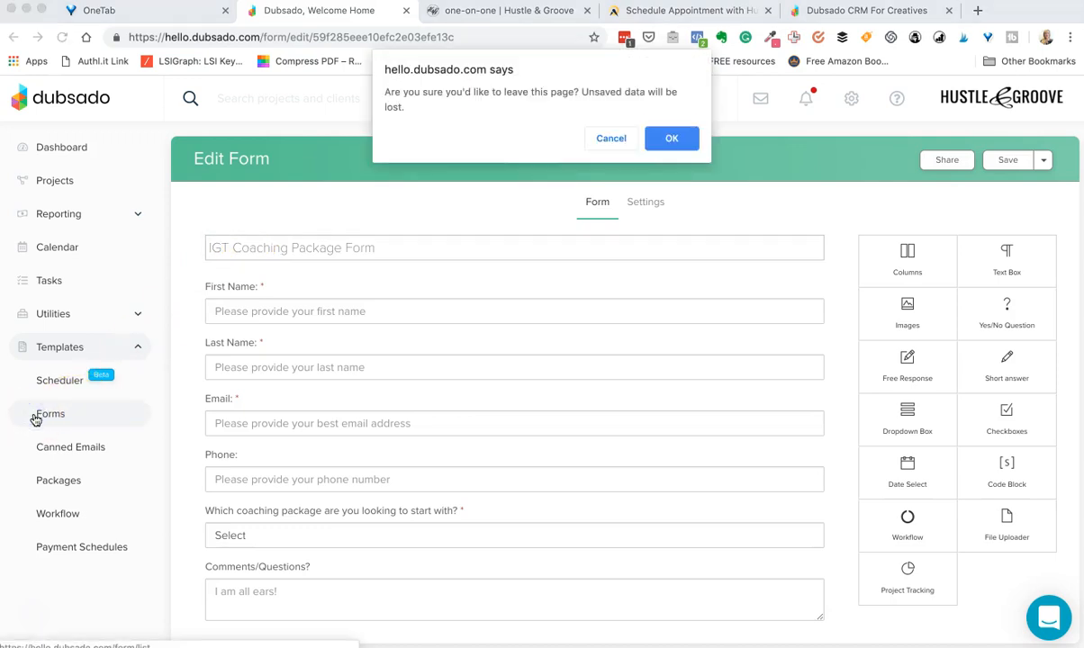
{"action": "left_click", "coordinate": [673, 139]}
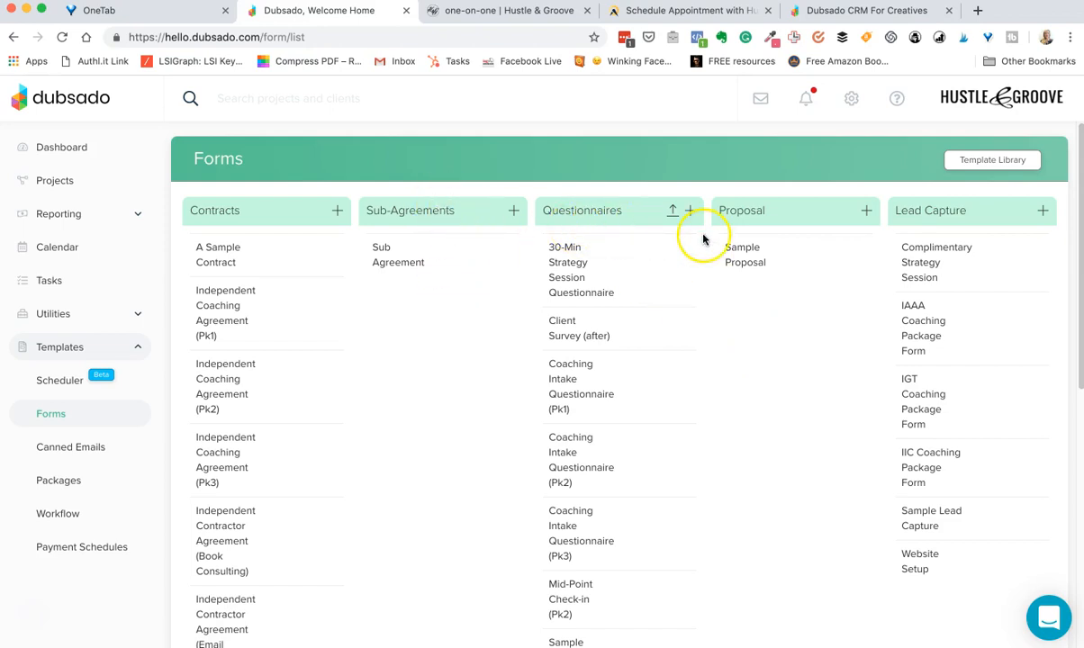
Find and open the Coaching Intake Questionnaire (Pk2) among the questionnaire templates.
{"action": "mouse_move", "coordinate": [799, 256]}
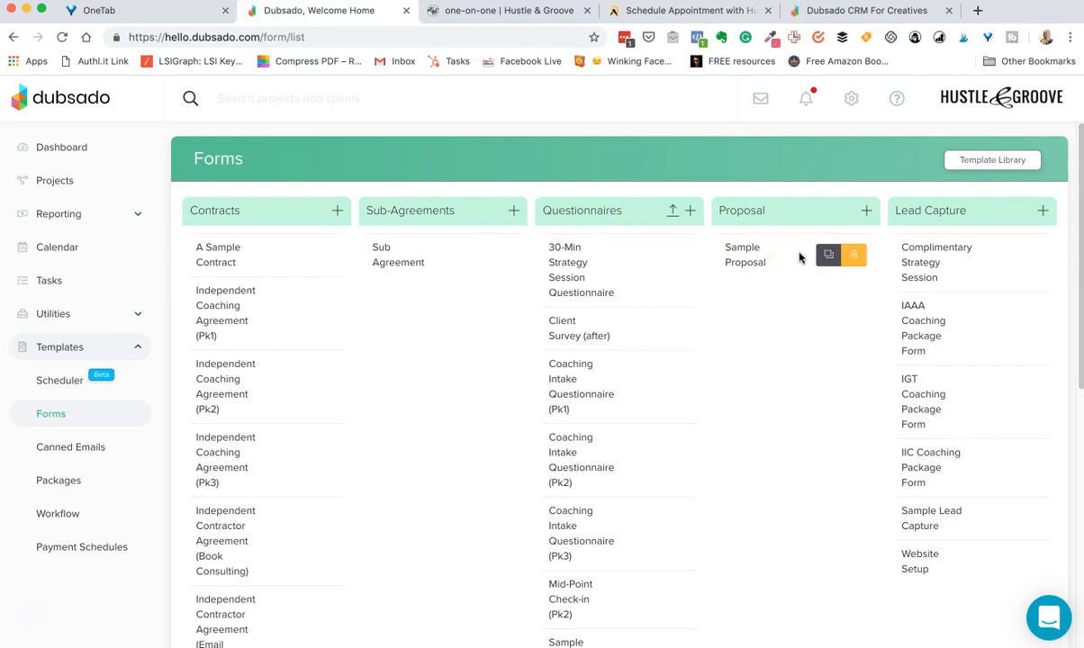
{"action": "left_click", "coordinate": [945, 409]}
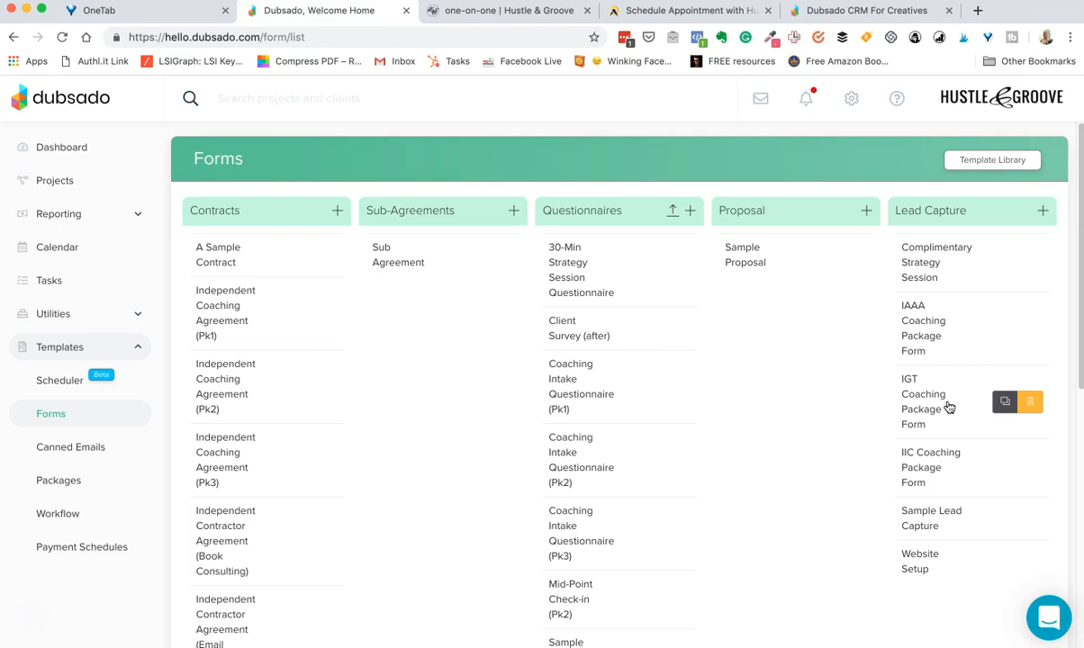
{"action": "scroll", "coordinate": [786, 382], "scroll_direction": "down", "scroll_amount": 1}
{"action": "scroll", "coordinate": [786, 382], "scroll_direction": "down", "scroll_amount": 1}
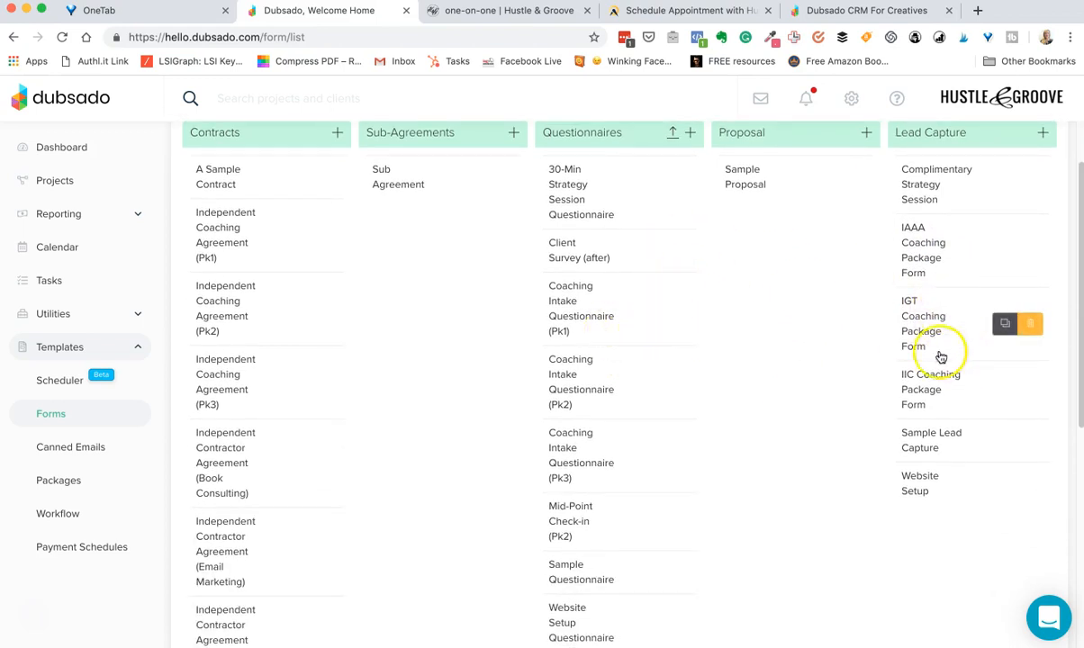
{"action": "left_click", "coordinate": [580, 393]}
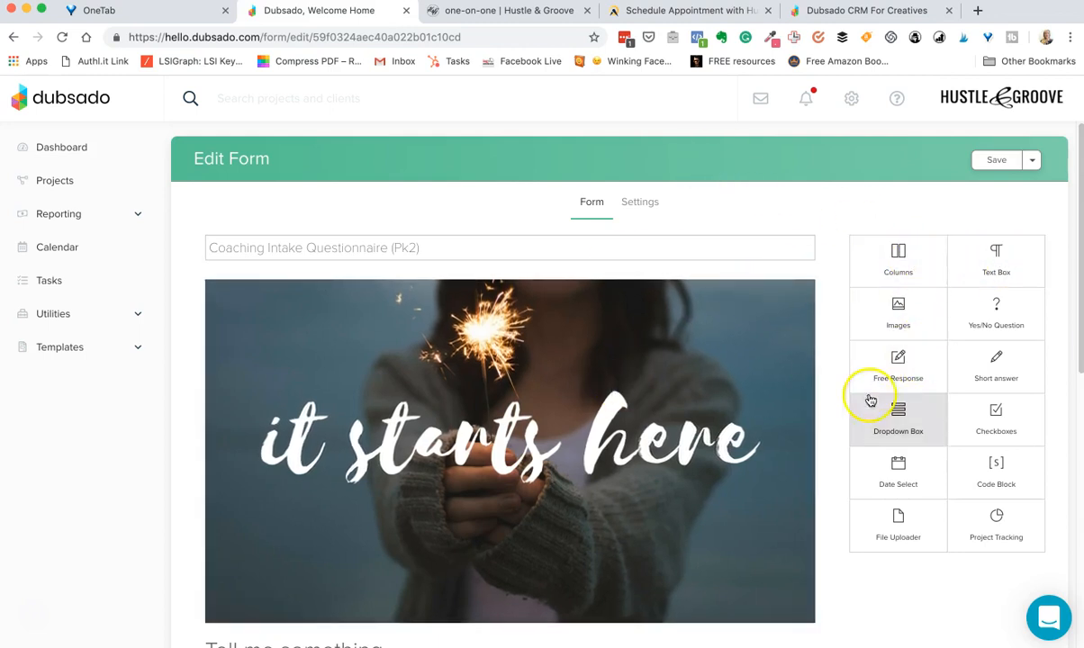
Review the header image and all questions of the Coaching Intake Questionnaire (Pk2).
{"action": "scroll", "coordinate": [841, 406], "scroll_direction": "down", "scroll_amount": 3}
{"action": "scroll", "coordinate": [841, 414], "scroll_direction": "down", "scroll_amount": 4}
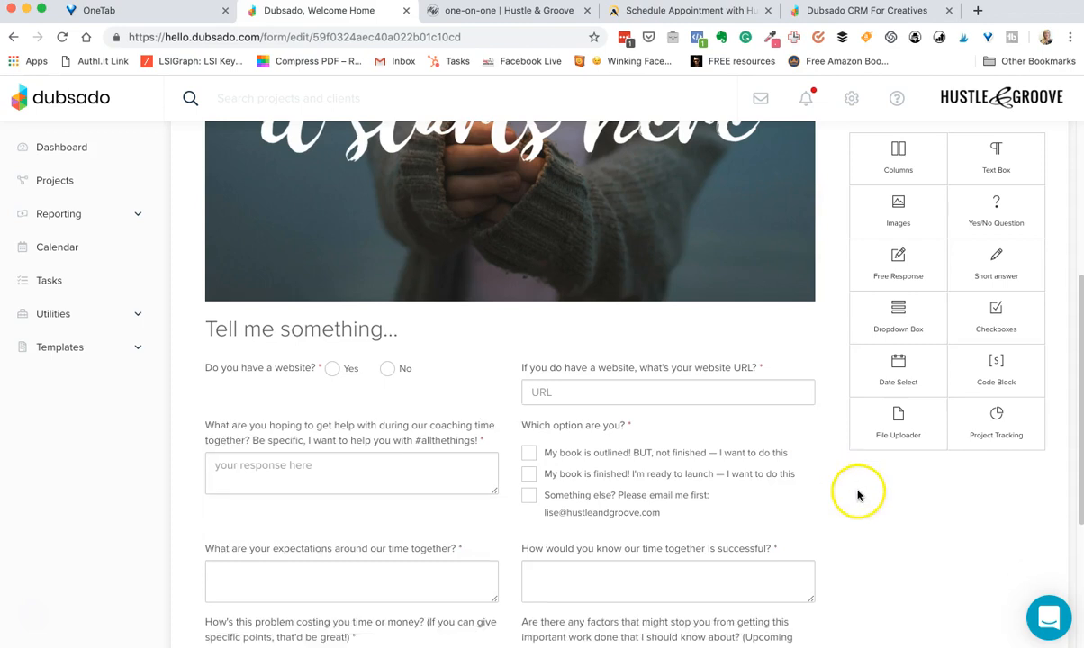
{"action": "scroll", "coordinate": [871, 504], "scroll_direction": "down", "scroll_amount": 1}
{"action": "scroll", "coordinate": [871, 504], "scroll_direction": "down", "scroll_amount": 4}
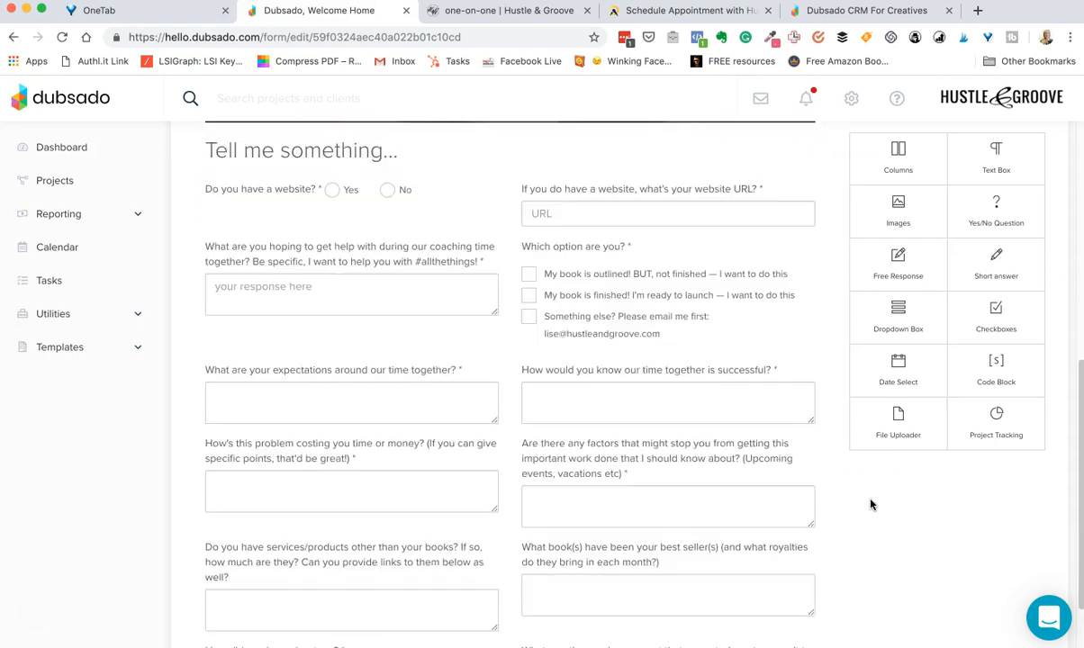
{"action": "scroll", "coordinate": [871, 504], "scroll_direction": "down", "scroll_amount": 1}
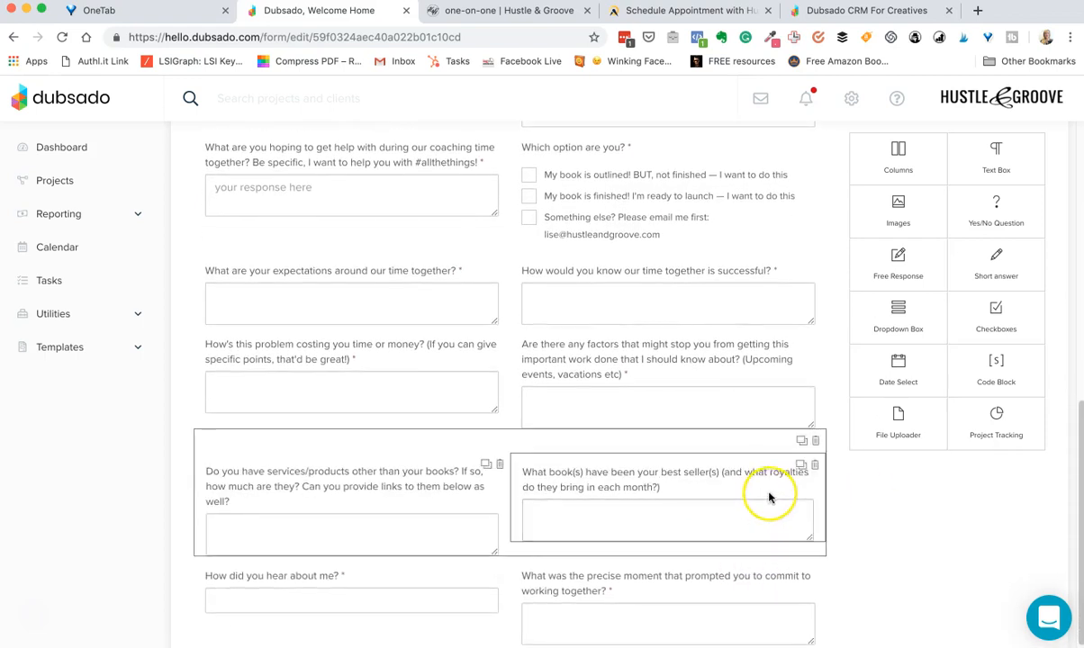
{"action": "scroll", "coordinate": [767, 498], "scroll_direction": "up", "scroll_amount": 12}
{"action": "left_click", "coordinate": [753, 426]}
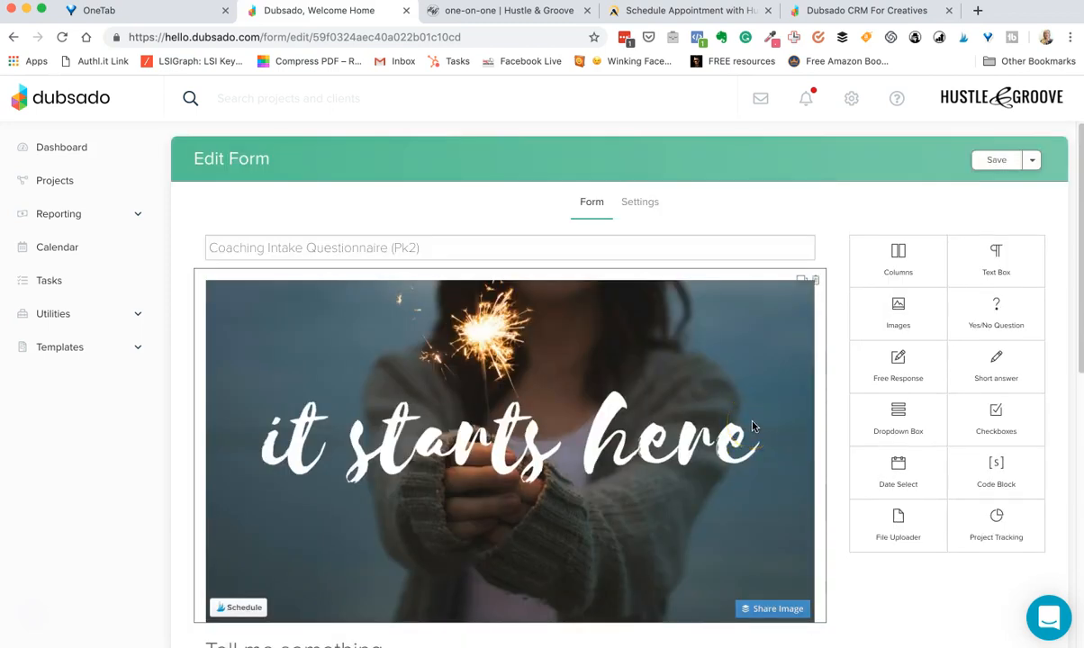
Save the questionnaire and return to the list of form templates.
{"action": "left_click", "coordinate": [994, 160]}
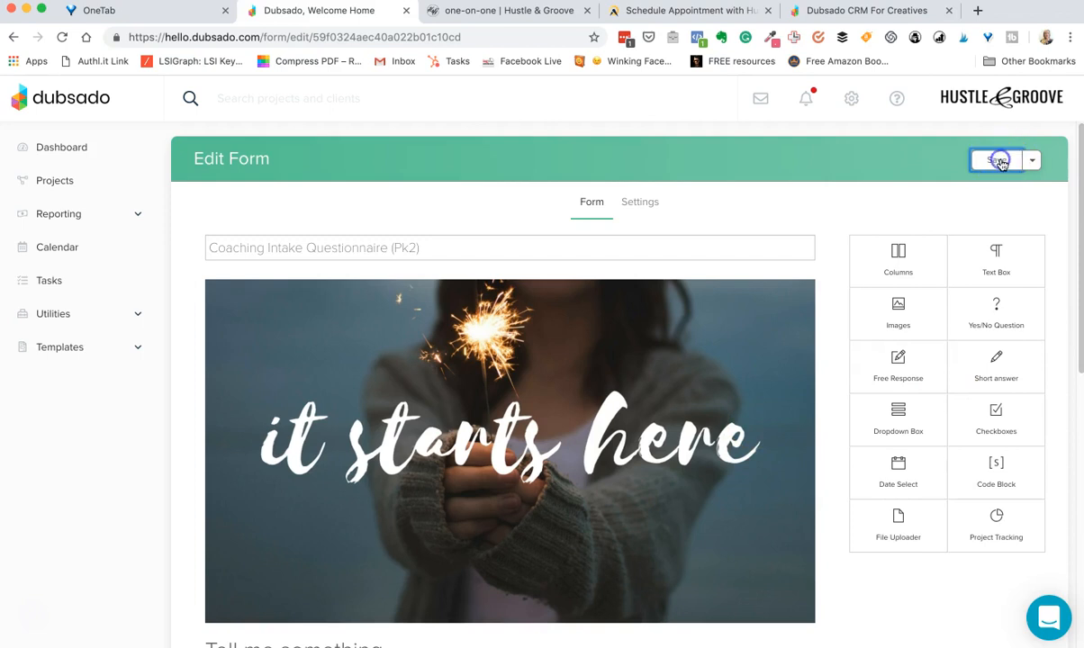
{"action": "left_click", "coordinate": [998, 191]}
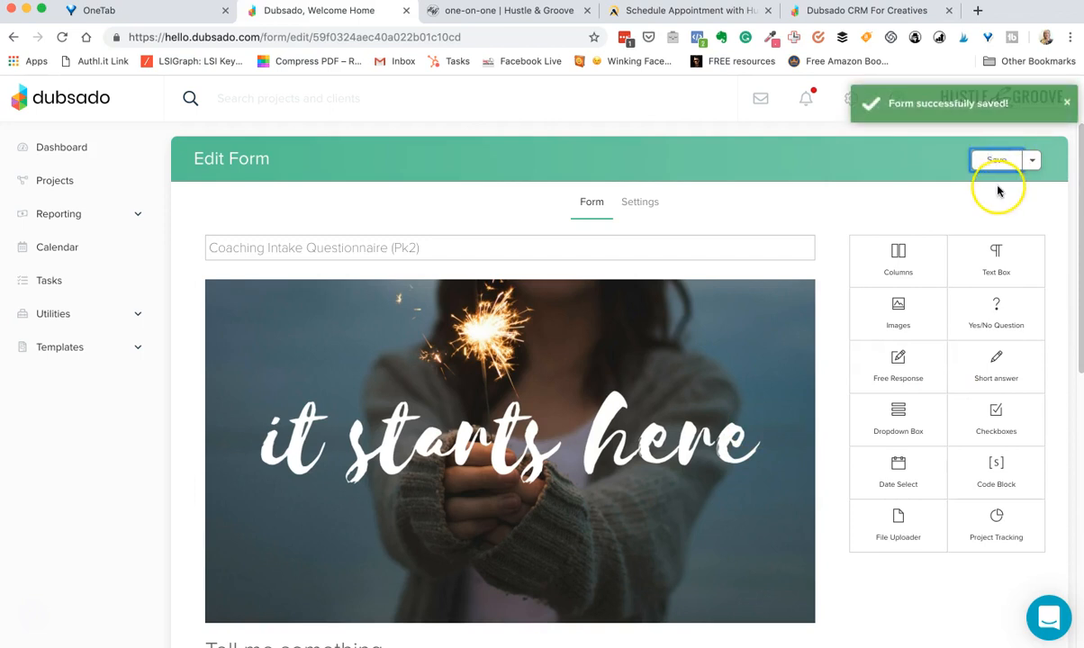
{"action": "left_click", "coordinate": [72, 347]}
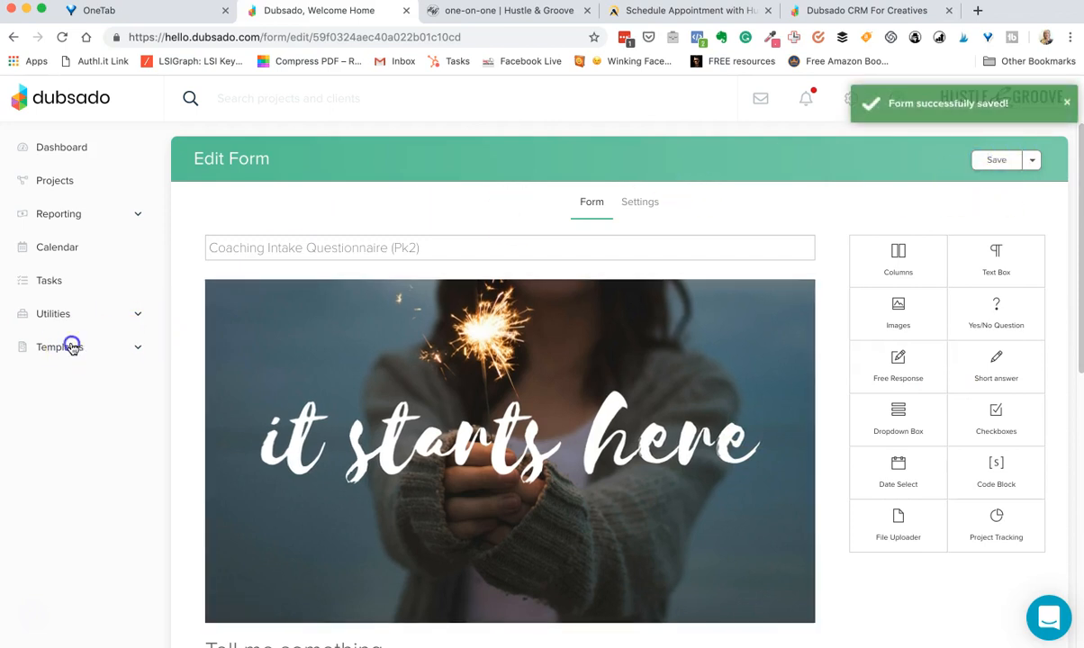
{"action": "left_click", "coordinate": [60, 416]}
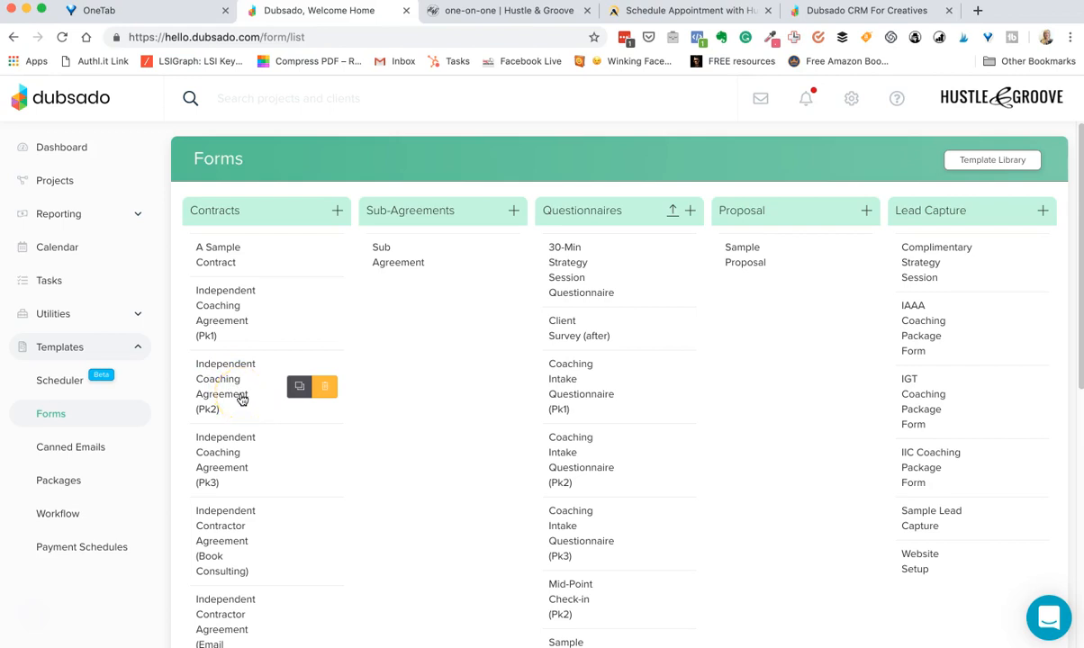
Open the Independent Coaching Agreement (Pk2) contract and add an empty line below the package item names field under "1. Coaching services provided".
{"action": "left_click", "coordinate": [240, 397]}
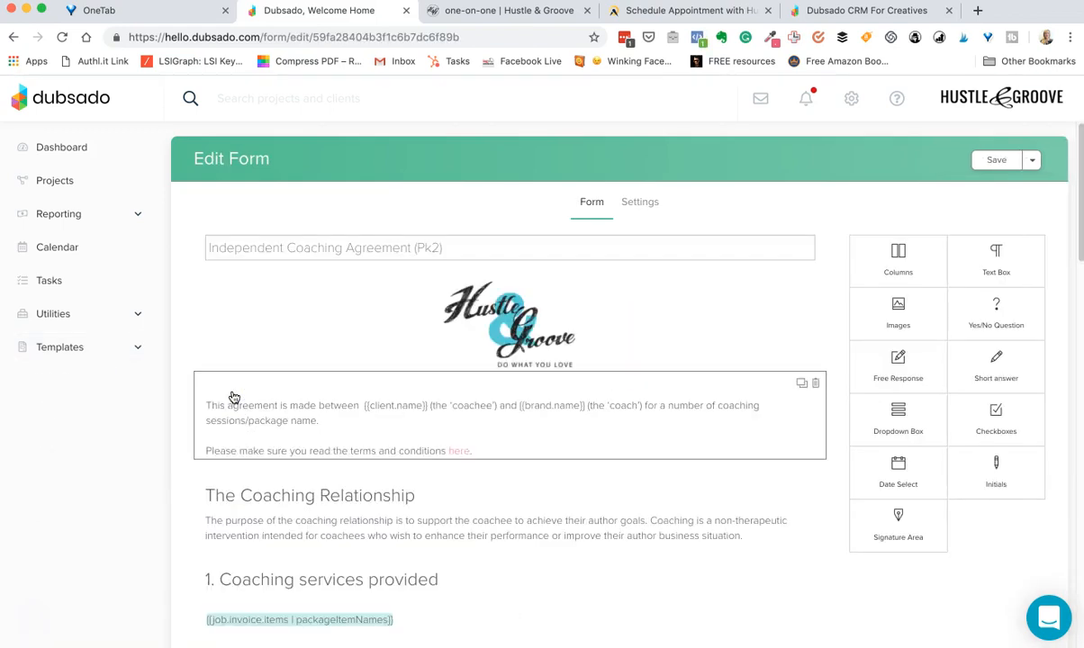
{"action": "scroll", "coordinate": [624, 334], "scroll_direction": "down", "scroll_amount": 3}
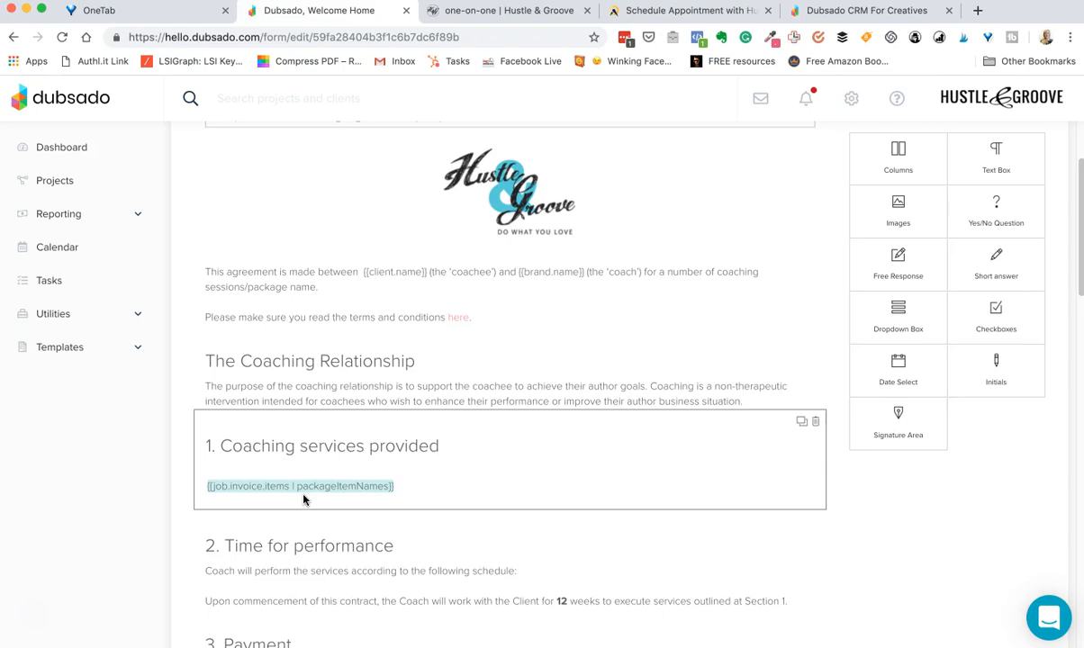
{"action": "left_click", "coordinate": [448, 453]}
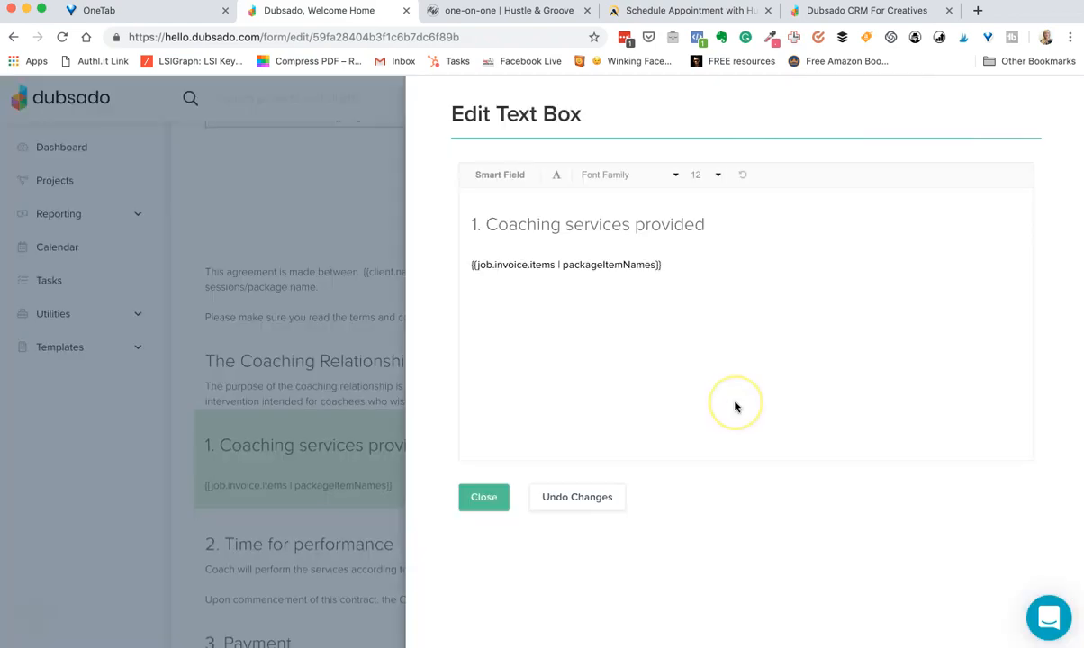
{"action": "left_click", "coordinate": [590, 321]}
{"action": "left_click", "coordinate": [578, 265]}
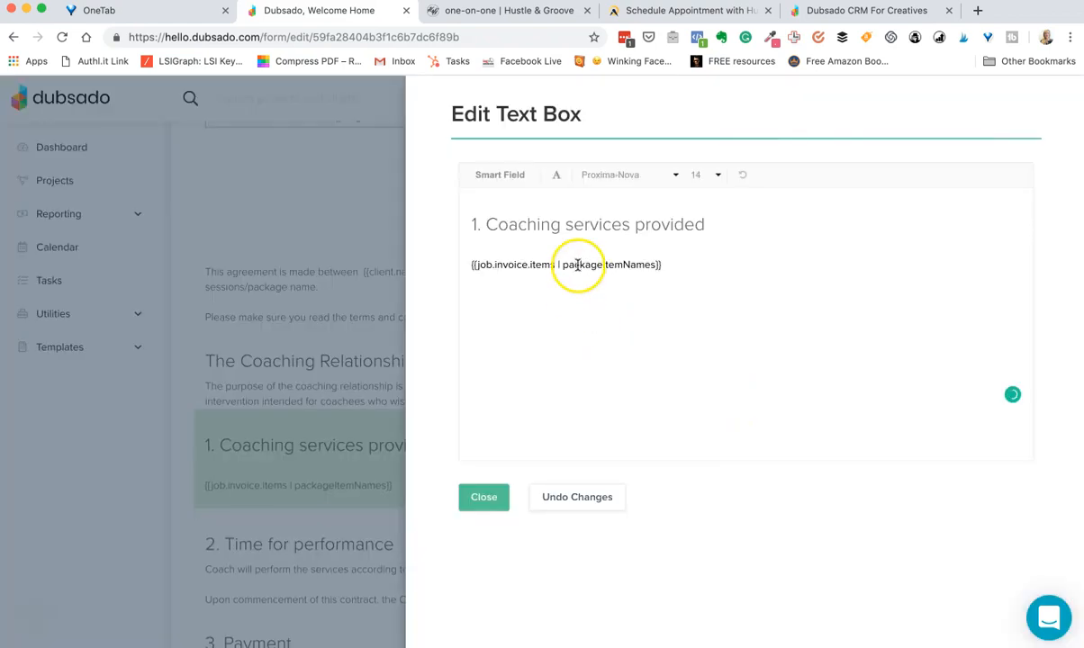
{"action": "left_click", "coordinate": [579, 263]}
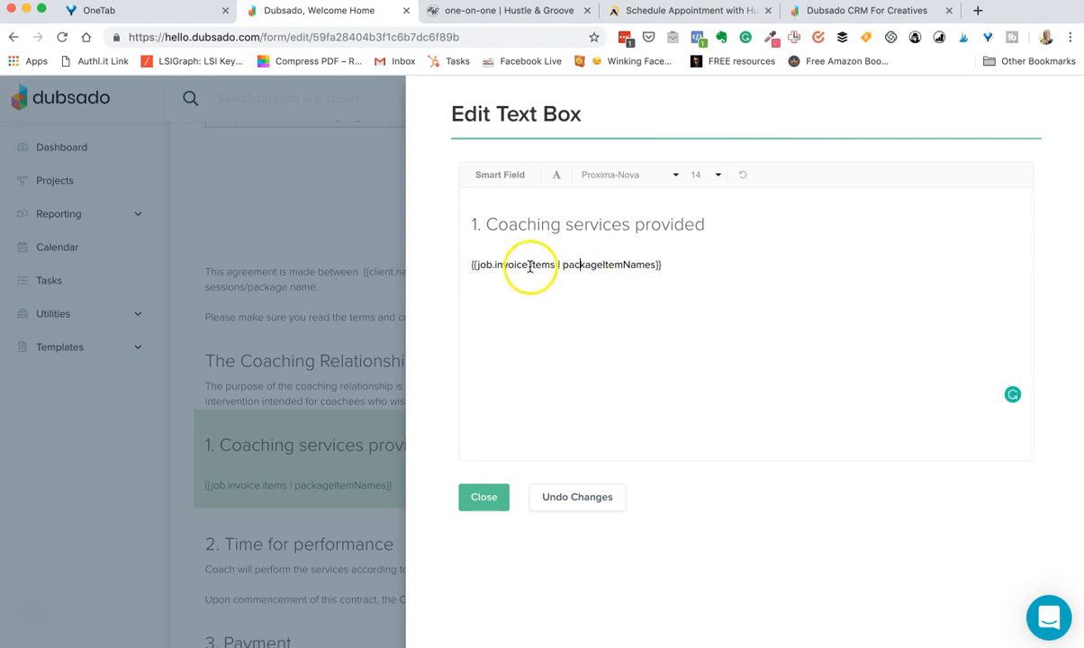
{"action": "left_click", "coordinate": [693, 261]}
{"action": "key", "text": "Return"}
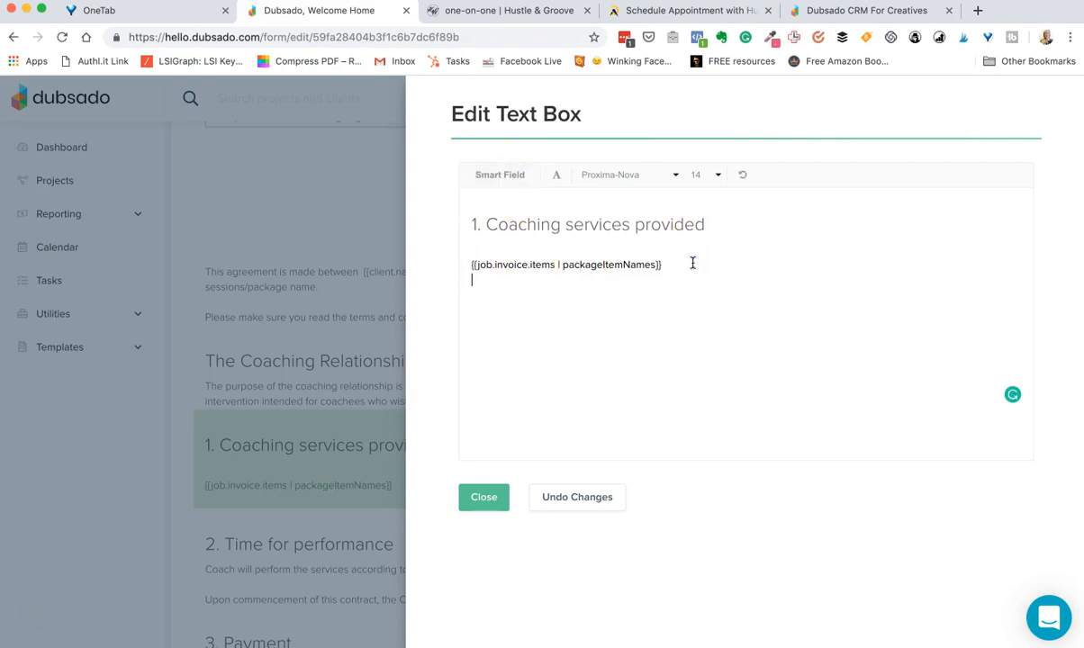
Look through the Client, Business and Link smart fields that can be inserted into the text box.
{"action": "left_click", "coordinate": [498, 175]}
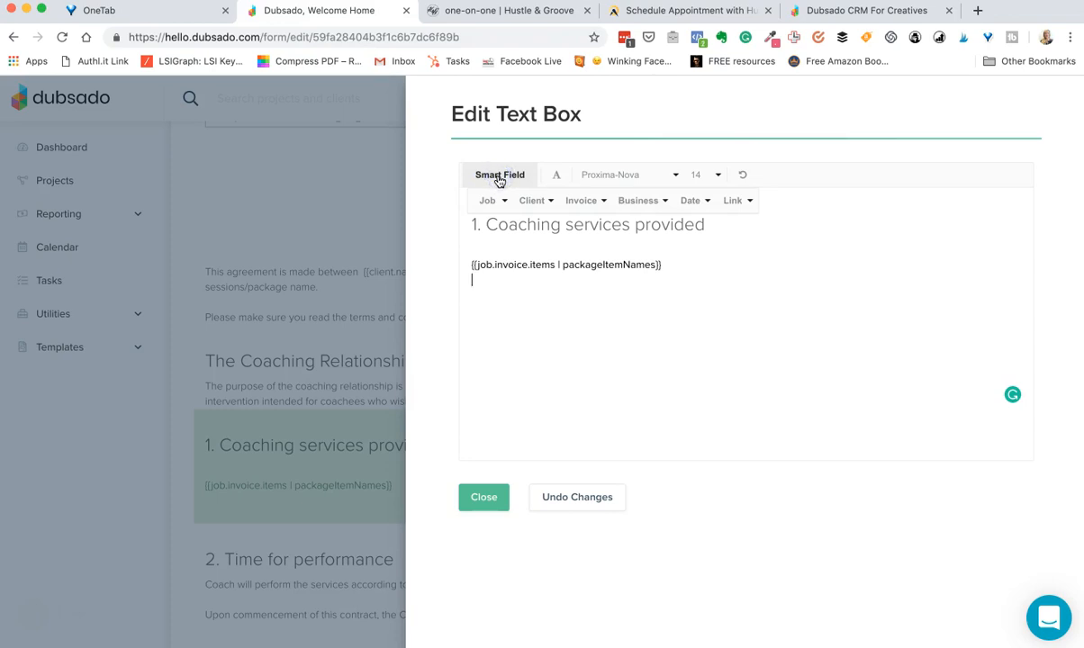
{"action": "left_click", "coordinate": [498, 205]}
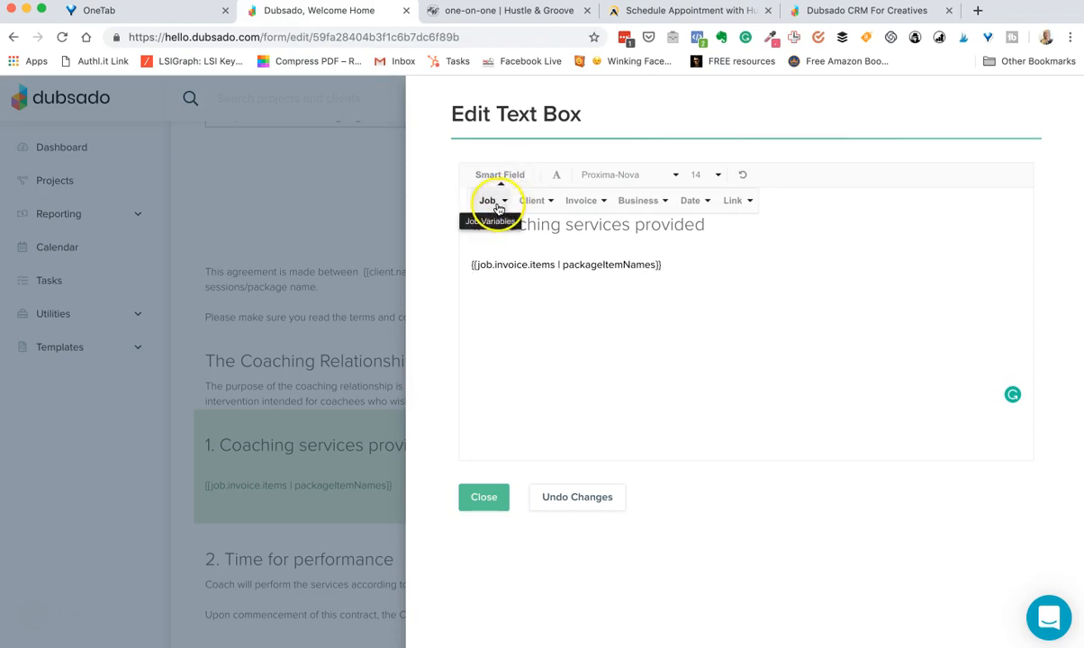
{"action": "left_click", "coordinate": [552, 202]}
{"action": "scroll", "coordinate": [593, 307], "scroll_direction": "down", "scroll_amount": 3}
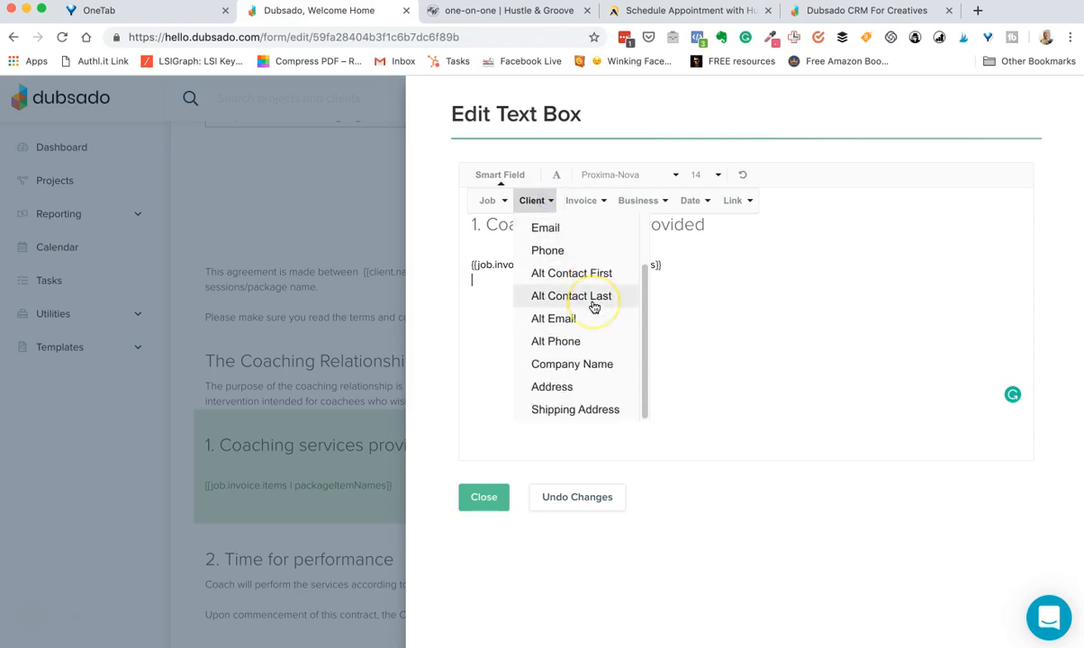
{"action": "scroll", "coordinate": [594, 307], "scroll_direction": "up", "scroll_amount": 3}
{"action": "left_click", "coordinate": [646, 198]}
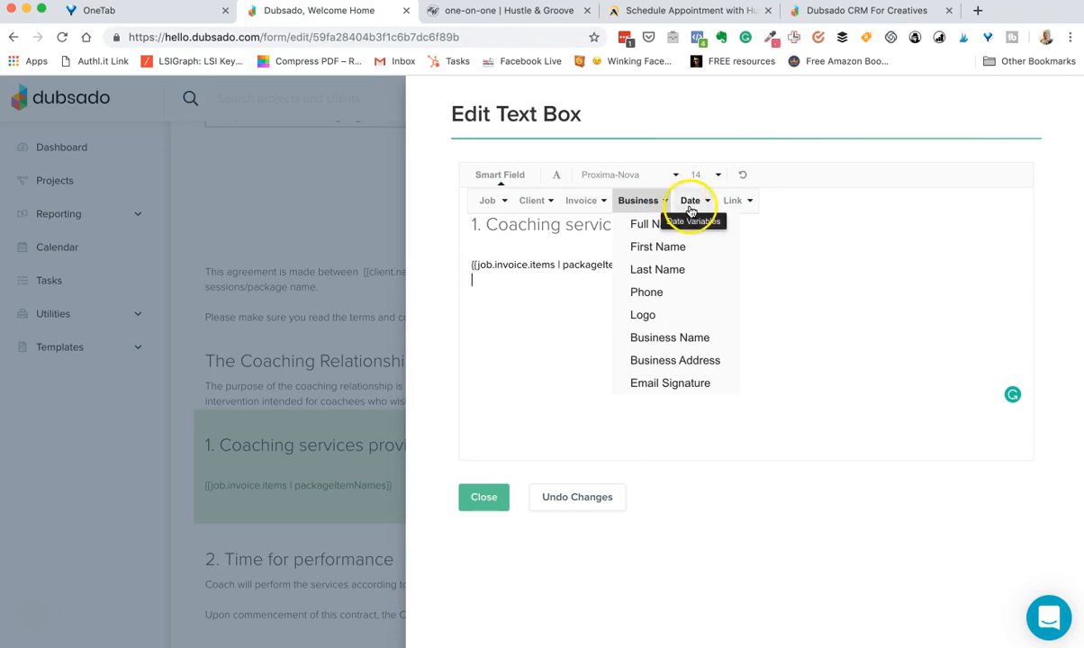
{"action": "left_click", "coordinate": [737, 202]}
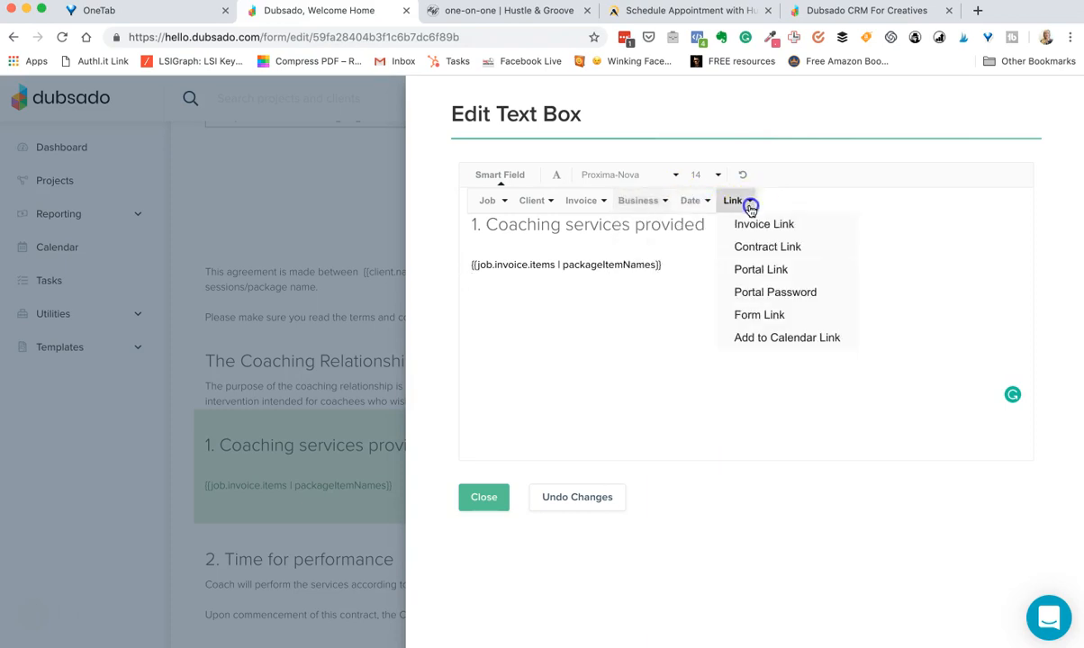
{"action": "left_click", "coordinate": [809, 290]}
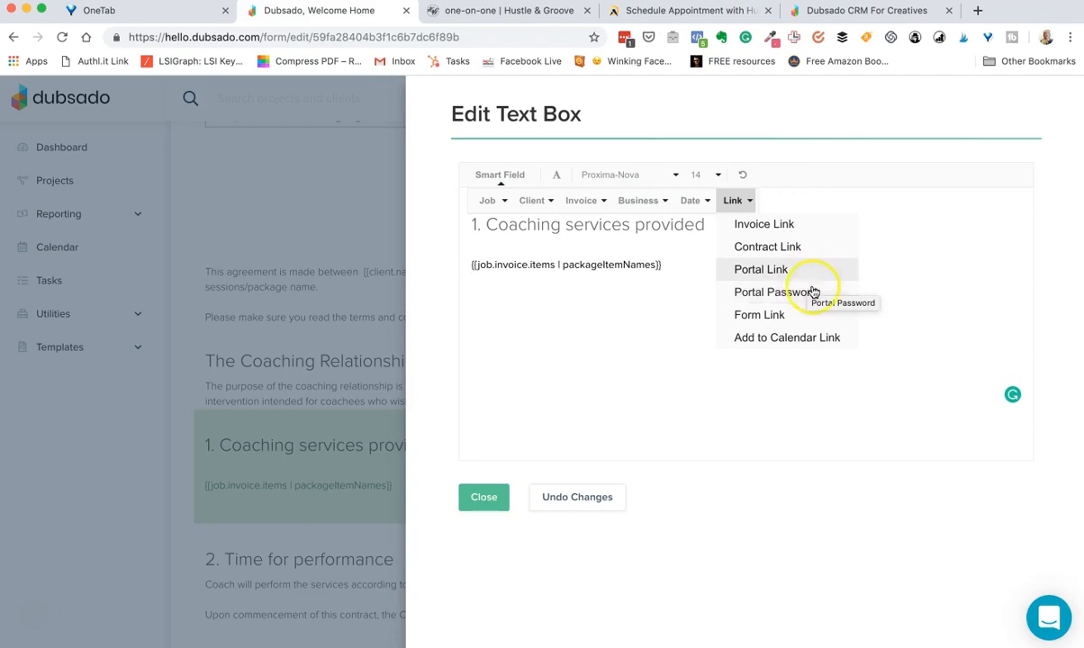
Check the available Job smart fields without inserting one, and close the text box editor.
{"action": "left_click", "coordinate": [572, 266]}
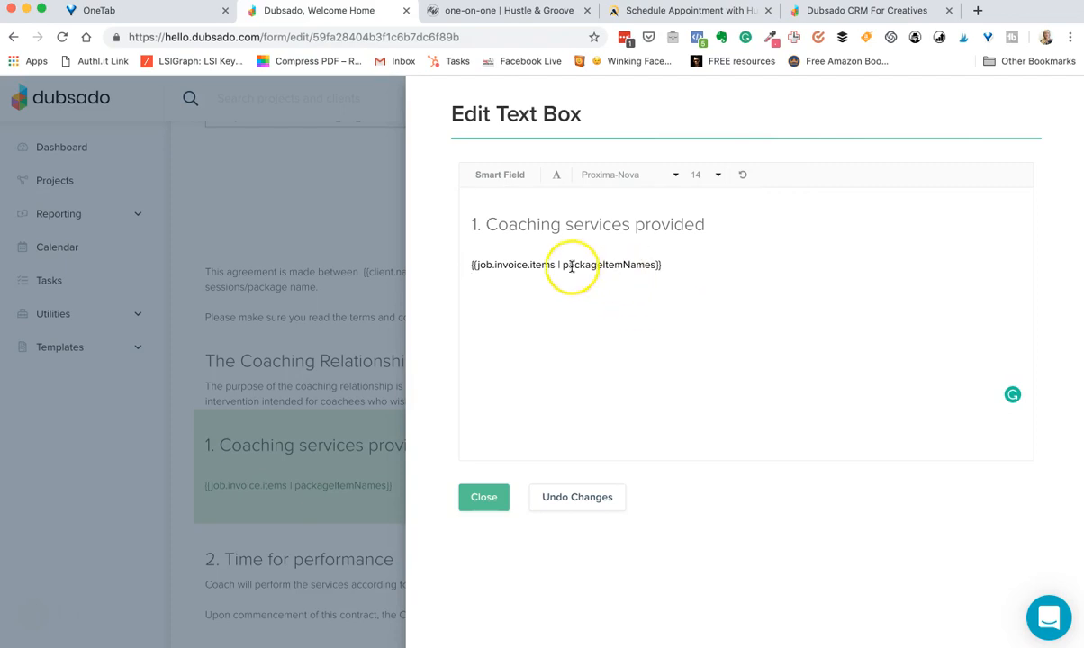
{"action": "left_click", "coordinate": [500, 175]}
{"action": "left_click", "coordinate": [503, 197]}
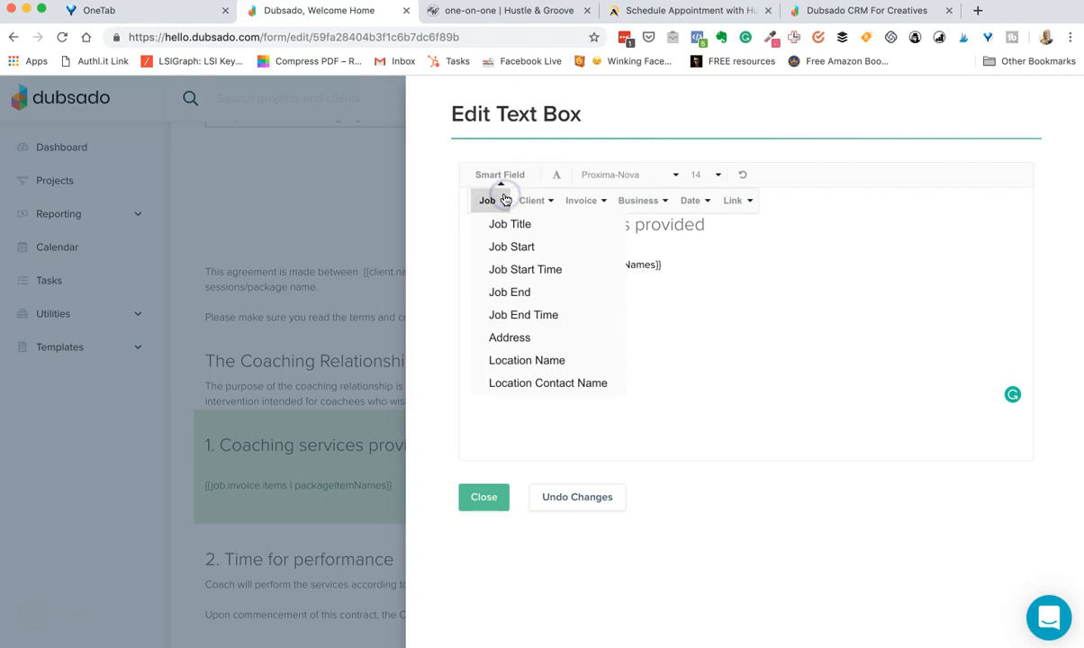
{"action": "left_click", "coordinate": [545, 285]}
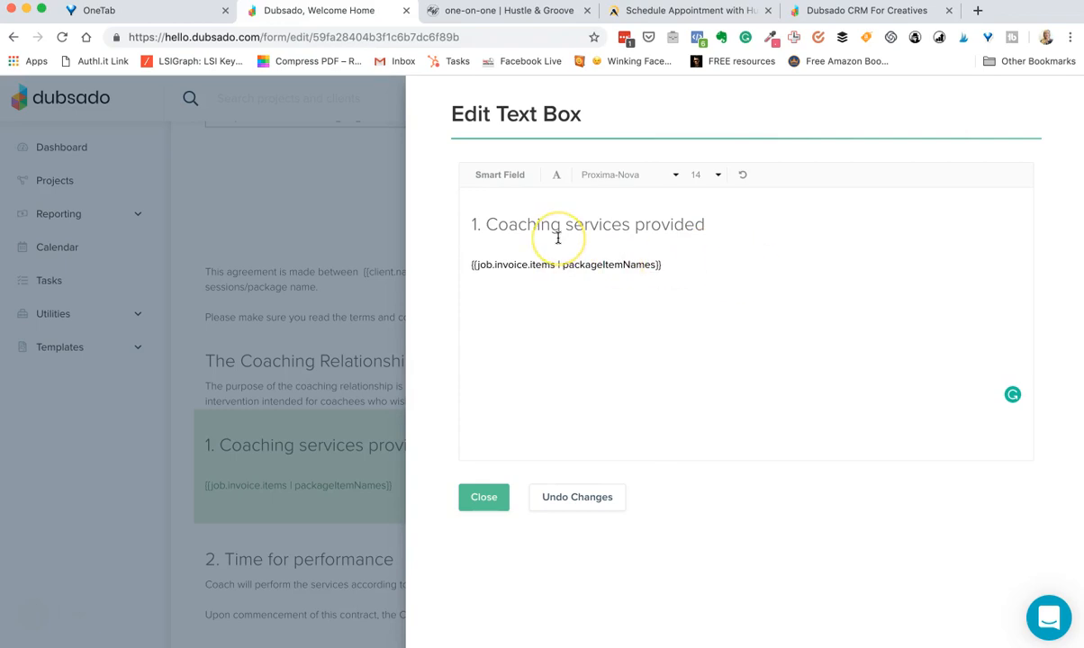
{"action": "left_click", "coordinate": [482, 498]}
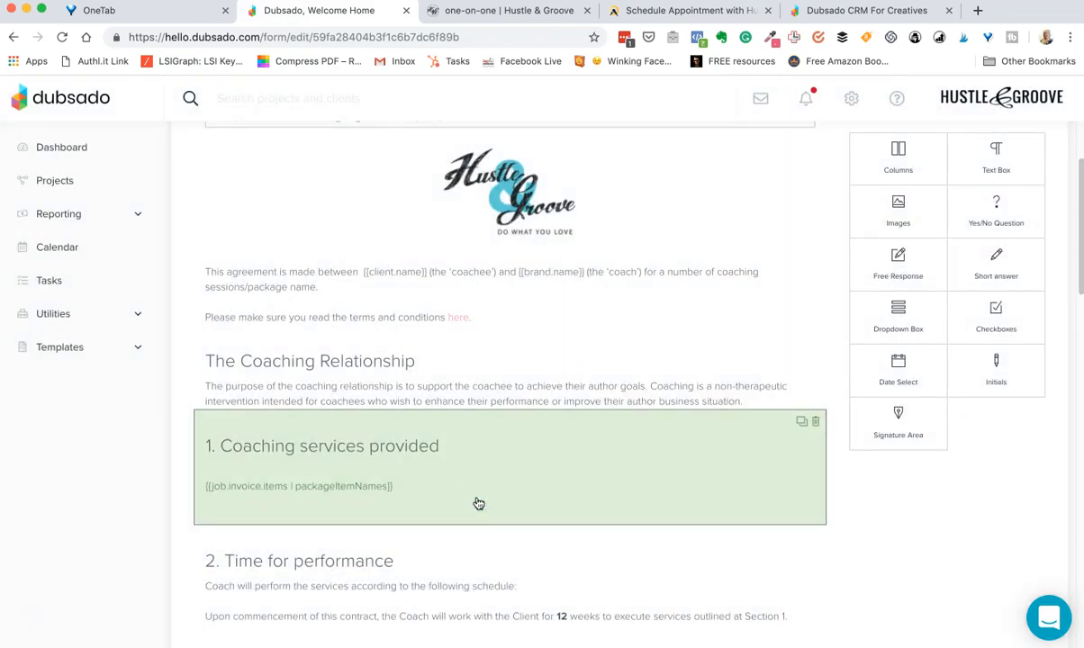
Review the agreement's remaining sections, from time for performance and payment through to the client and business owner signature areas.
{"action": "scroll", "coordinate": [604, 490], "scroll_direction": "down", "scroll_amount": 2}
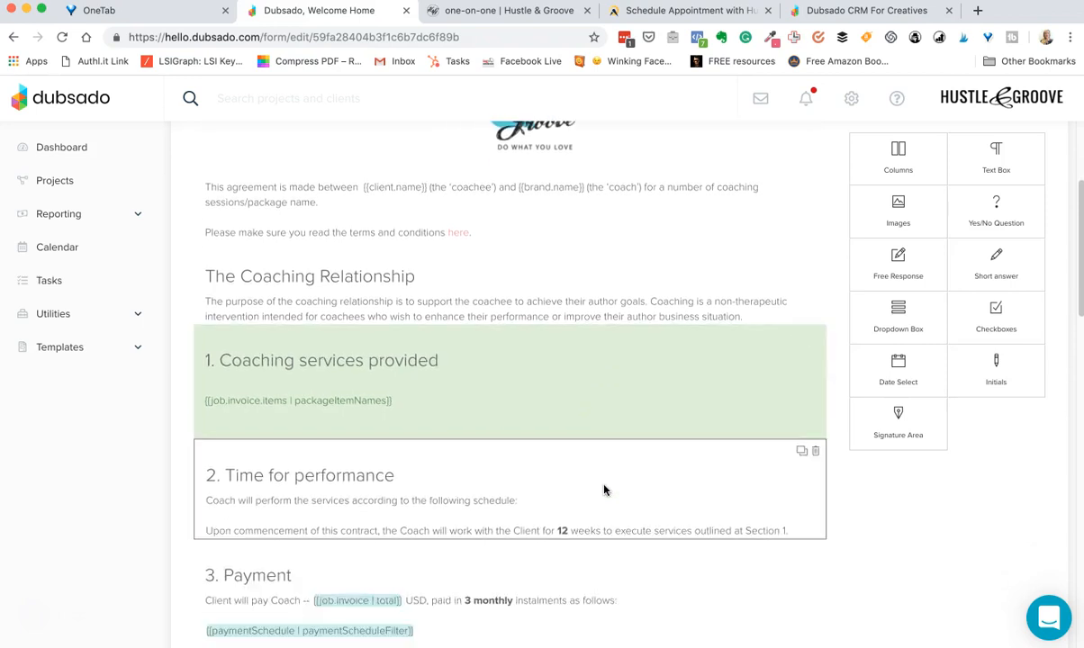
{"action": "scroll", "coordinate": [604, 490], "scroll_direction": "down", "scroll_amount": 3}
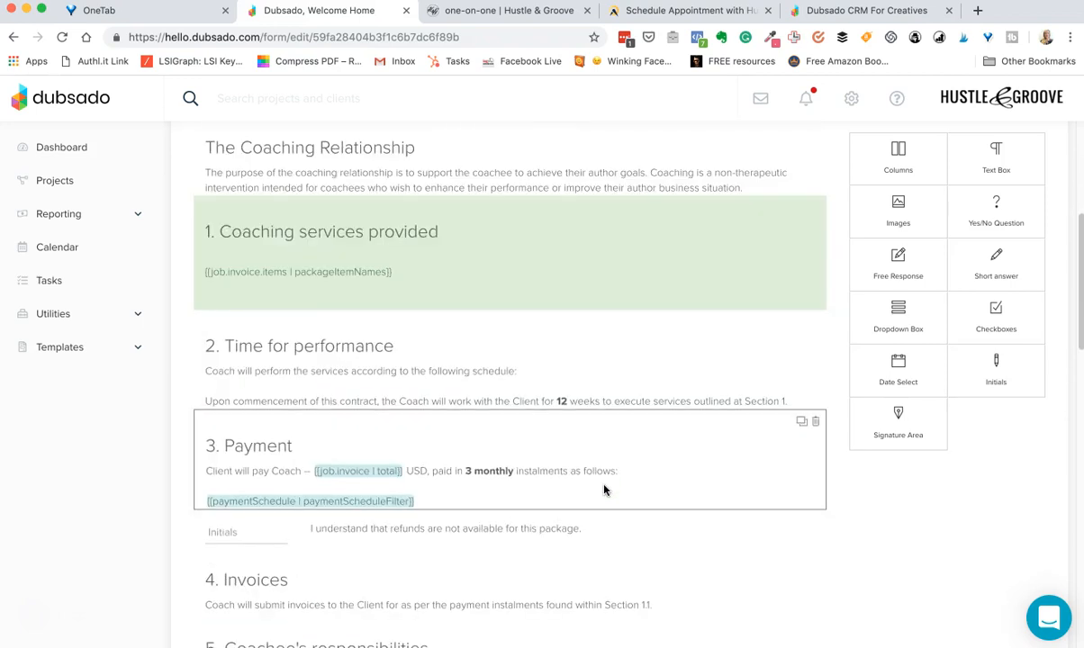
{"action": "scroll", "coordinate": [604, 490], "scroll_direction": "down", "scroll_amount": 1}
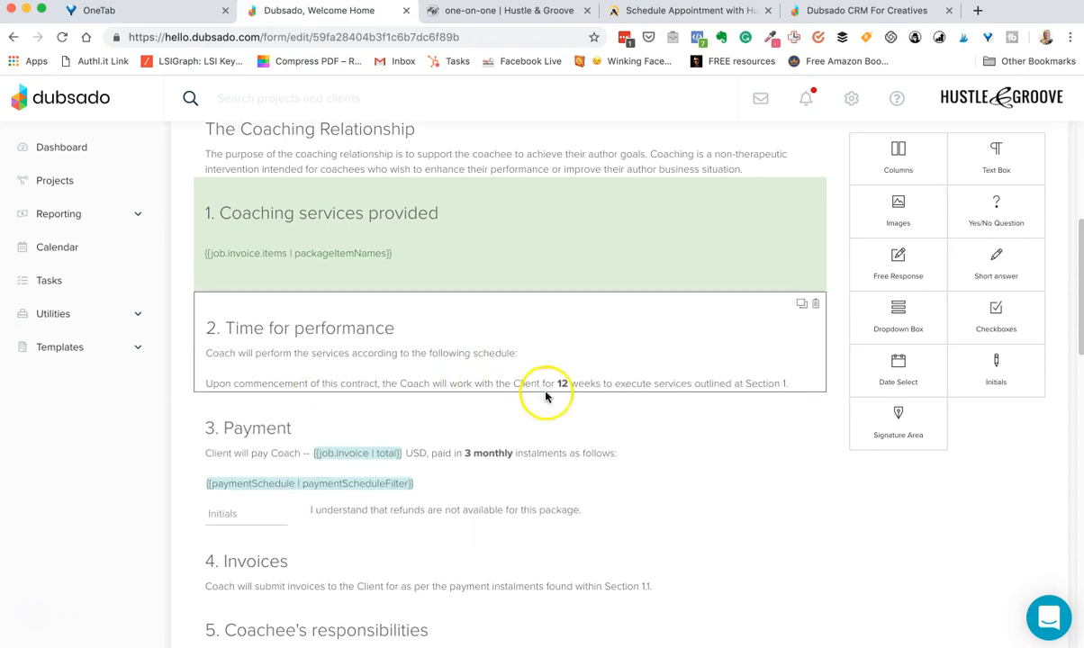
{"action": "scroll", "coordinate": [473, 415], "scroll_direction": "down", "scroll_amount": 1}
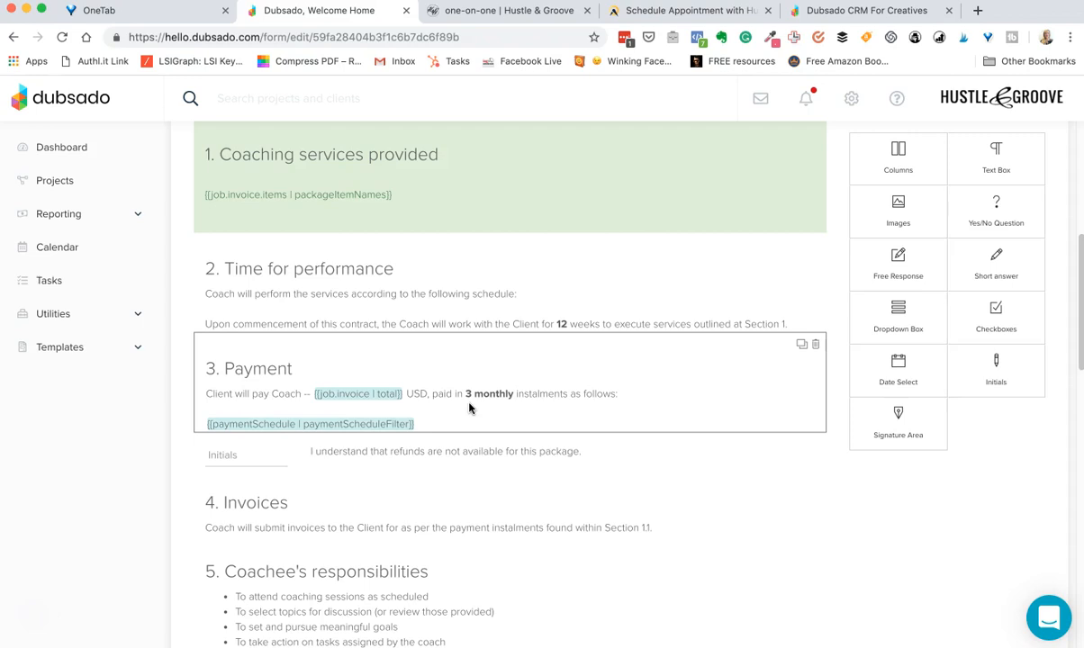
{"action": "left_click", "coordinate": [480, 416]}
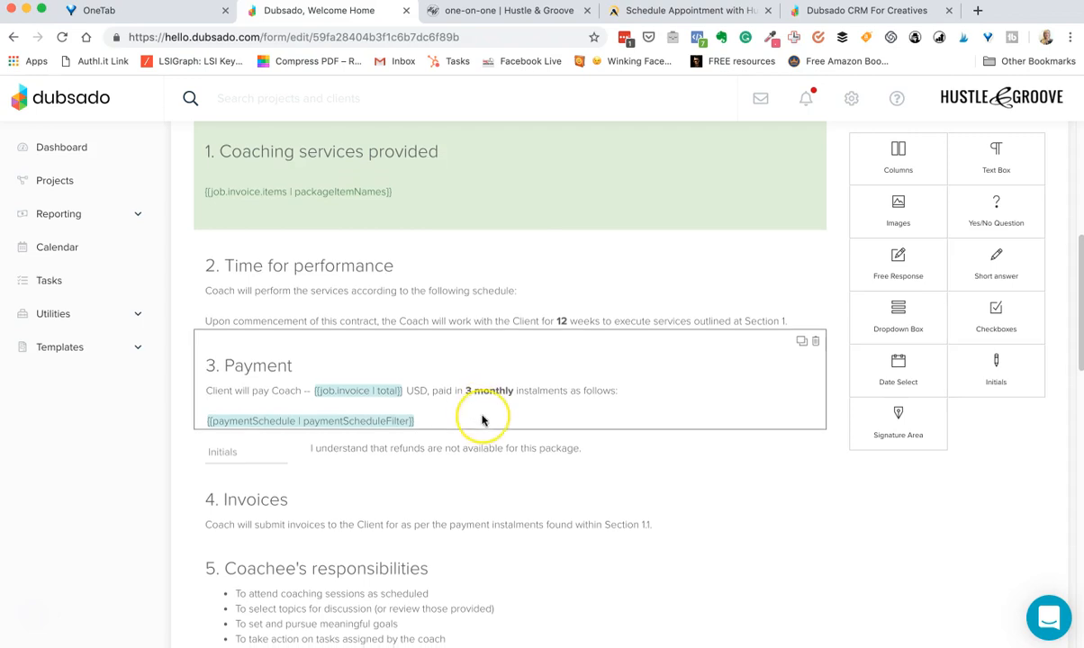
{"action": "scroll", "coordinate": [482, 419], "scroll_direction": "down", "scroll_amount": 2}
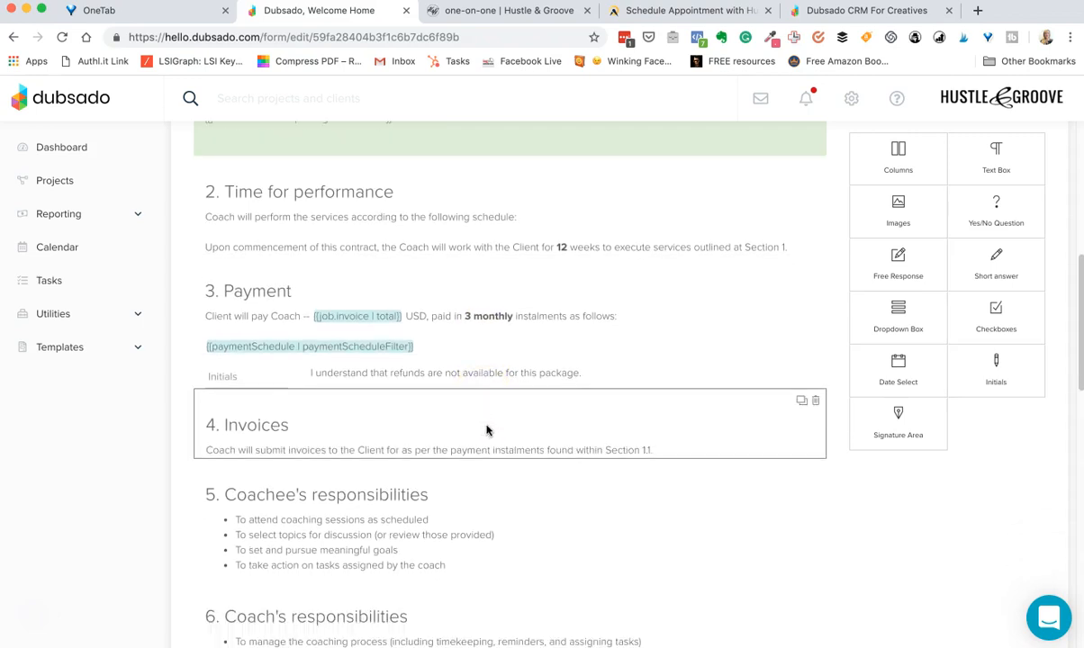
{"action": "scroll", "coordinate": [520, 428], "scroll_direction": "down", "scroll_amount": 10}
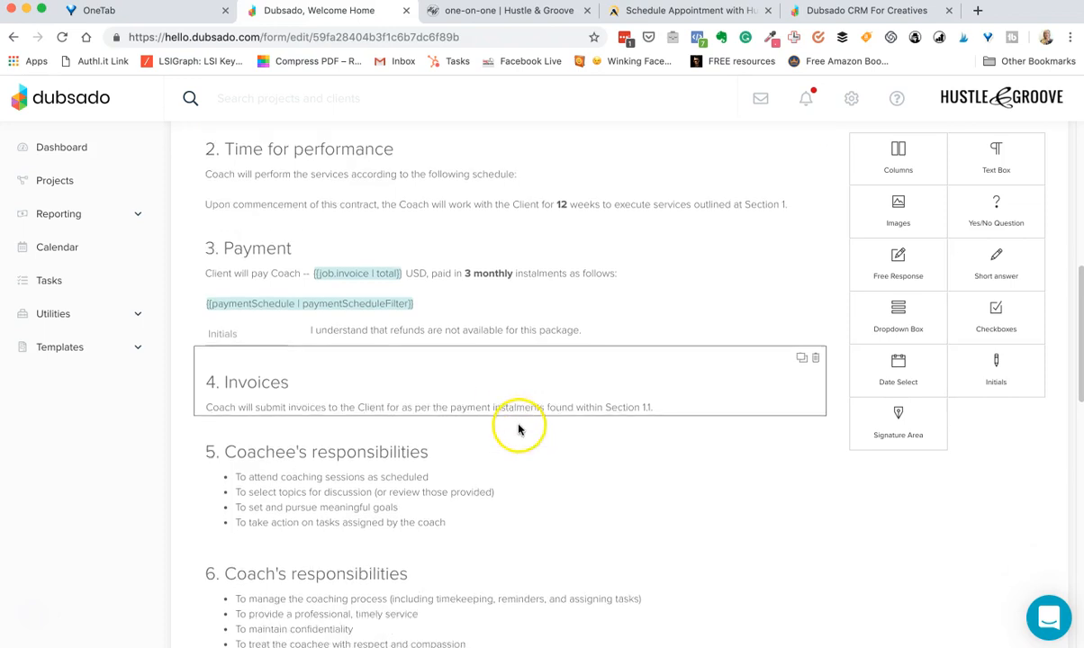
{"action": "scroll", "coordinate": [673, 444], "scroll_direction": "down", "scroll_amount": 14}
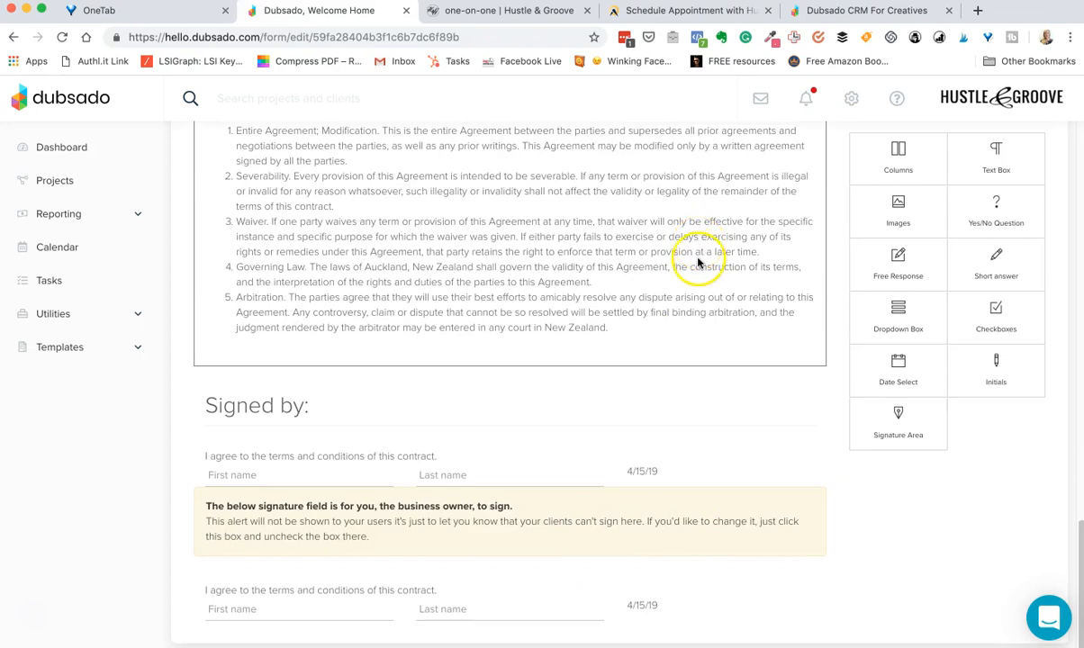
Save the Independent Coaching Agreement (Pk2) and return to the list of form templates.
{"action": "scroll", "coordinate": [700, 258], "scroll_direction": "up", "scroll_amount": 20}
{"action": "left_click", "coordinate": [994, 161]}
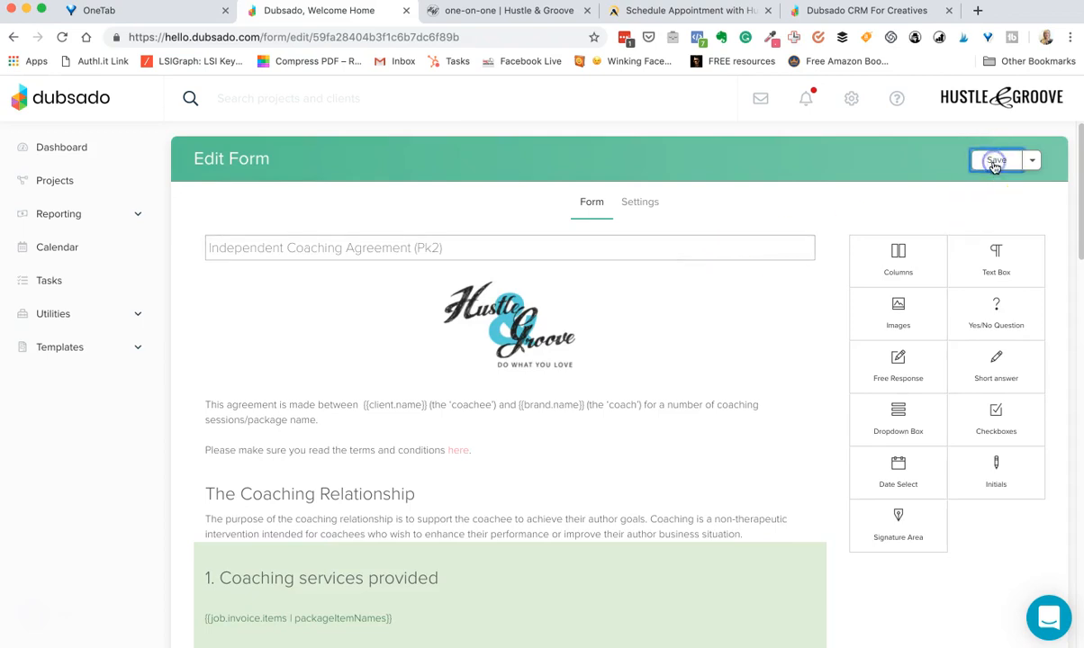
{"action": "left_click", "coordinate": [138, 348]}
{"action": "left_click", "coordinate": [76, 414]}
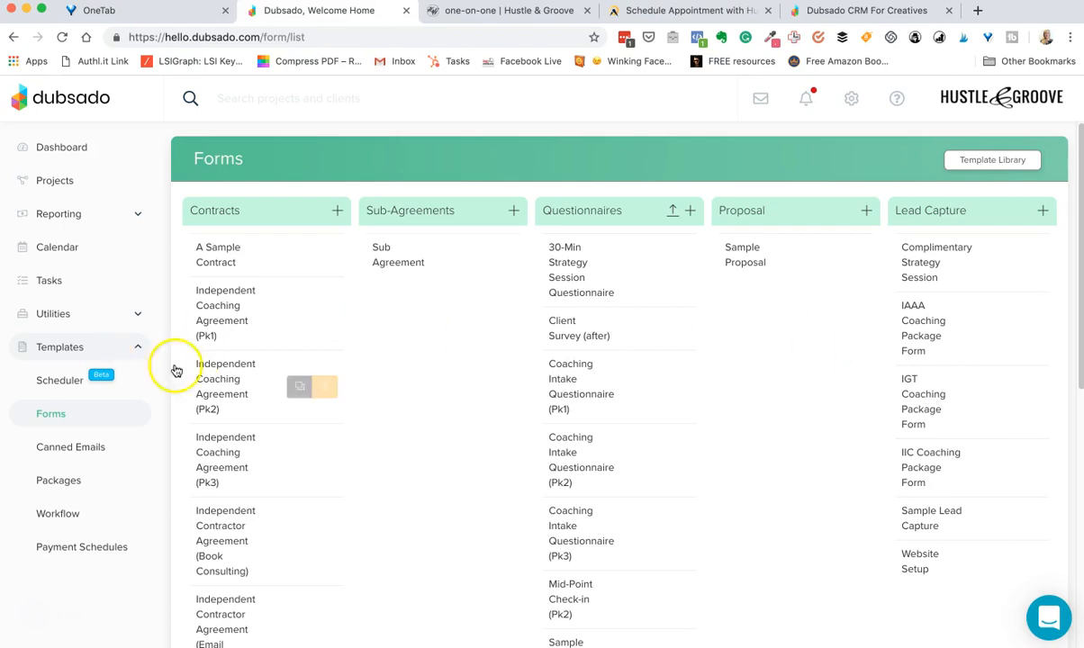
Open the scheduler templates and review the 30 Min 1-on-1 Strategy Session's availability, location and email settings.
{"action": "left_click", "coordinate": [56, 380]}
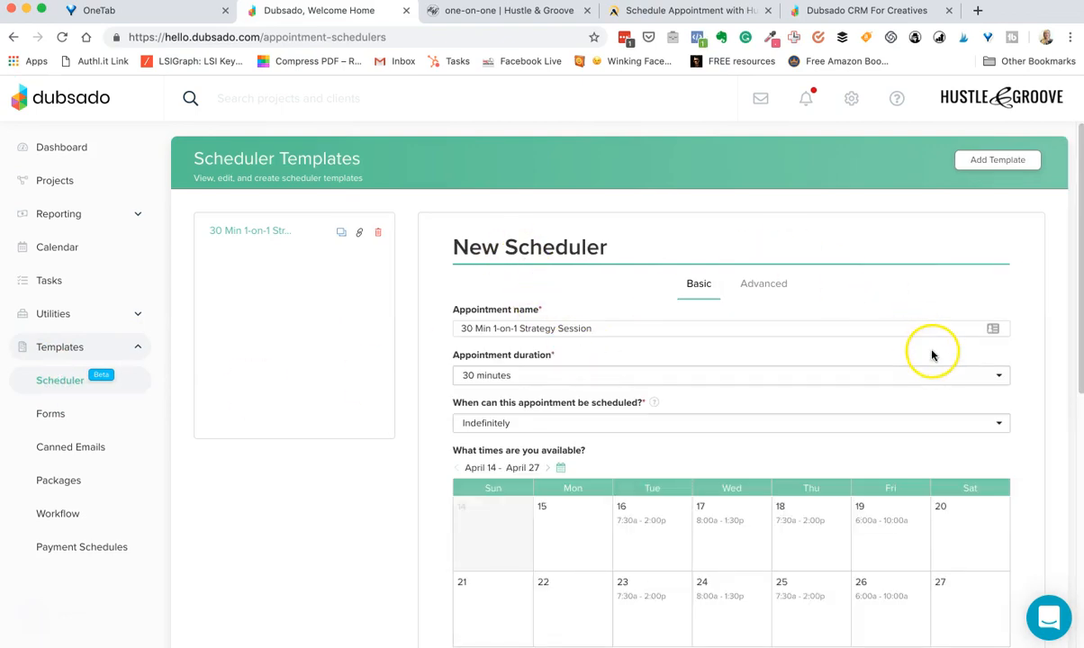
{"action": "scroll", "coordinate": [928, 355], "scroll_direction": "down", "scroll_amount": 1}
{"action": "scroll", "coordinate": [806, 523], "scroll_direction": "down", "scroll_amount": 3}
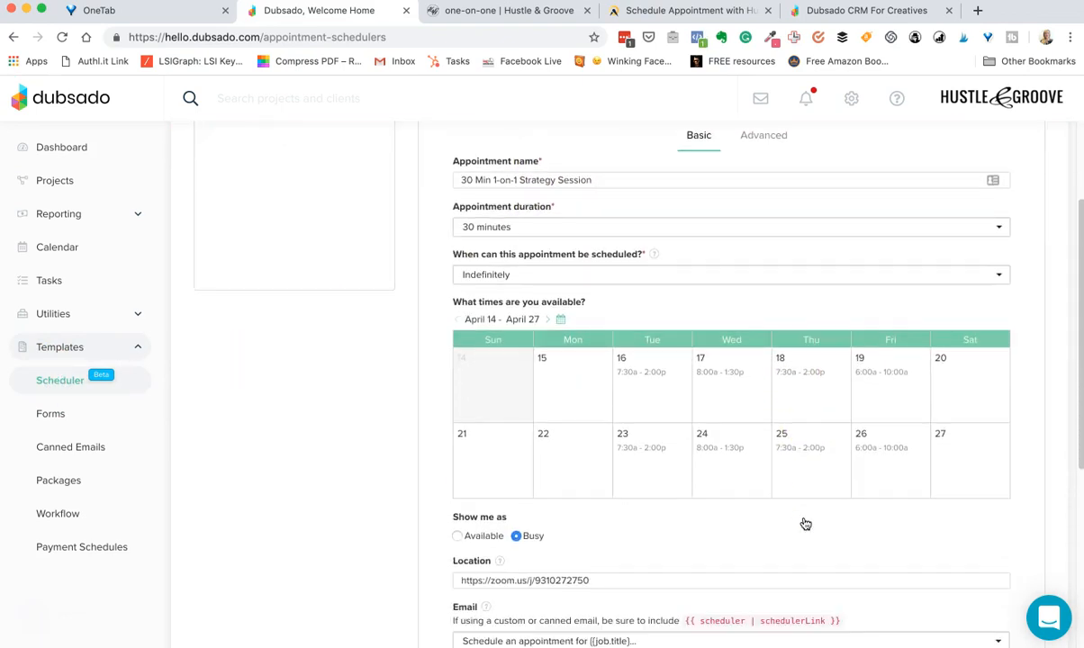
{"action": "scroll", "coordinate": [678, 516], "scroll_direction": "down", "scroll_amount": 7}
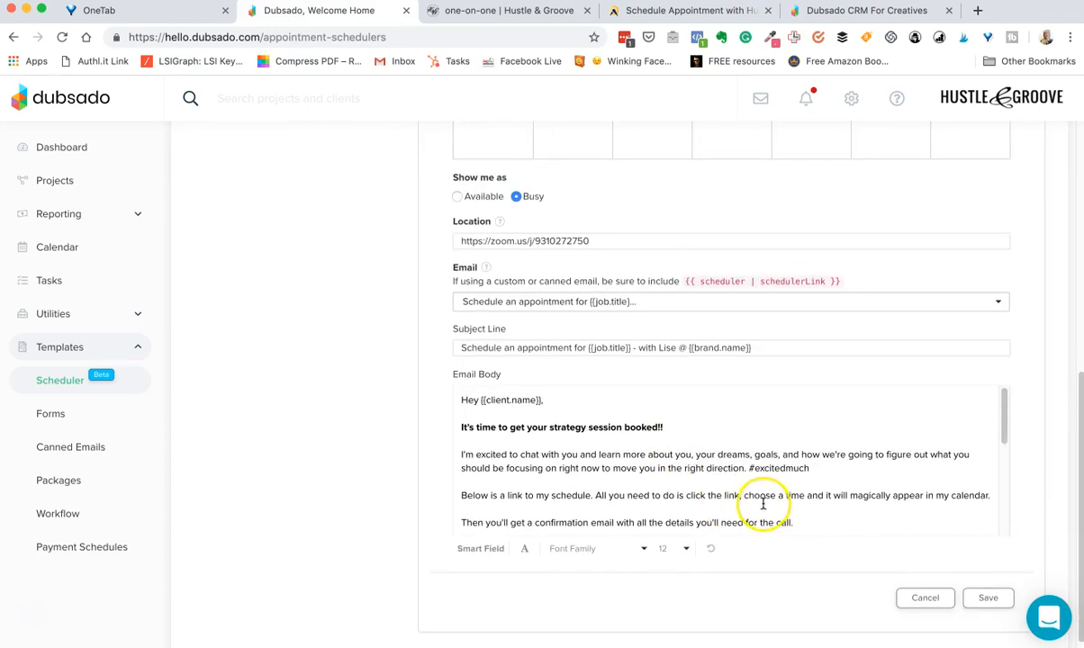
{"action": "scroll", "coordinate": [766, 501], "scroll_direction": "up", "scroll_amount": 11}
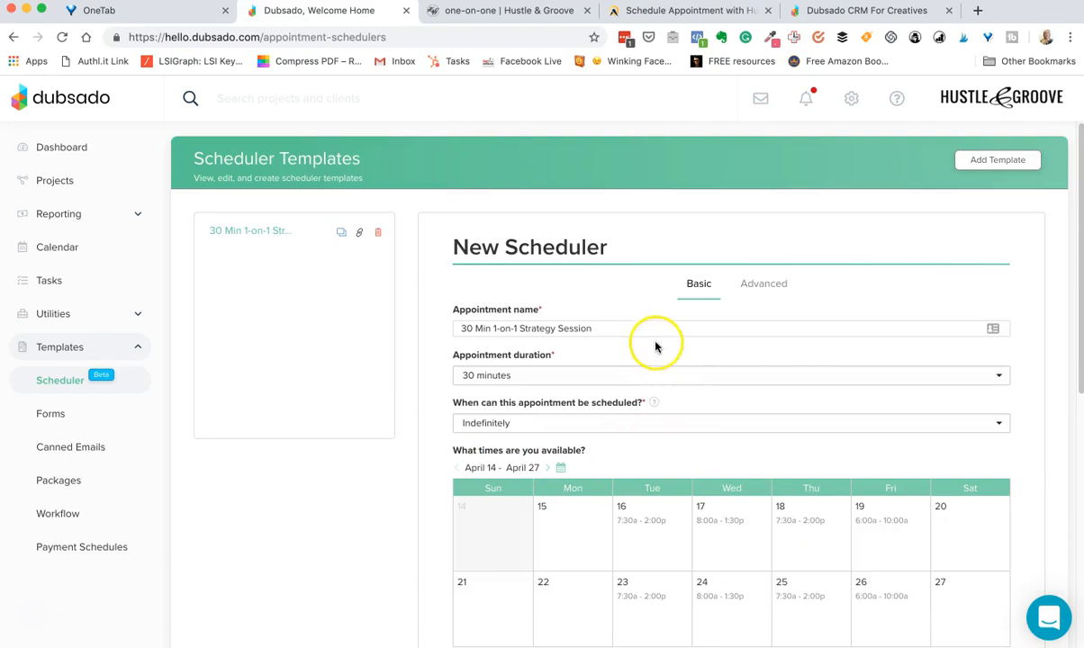
Return to the form templates and look over the sample contract, sub-agreement and sample proposal entries.
{"action": "left_click", "coordinate": [72, 417]}
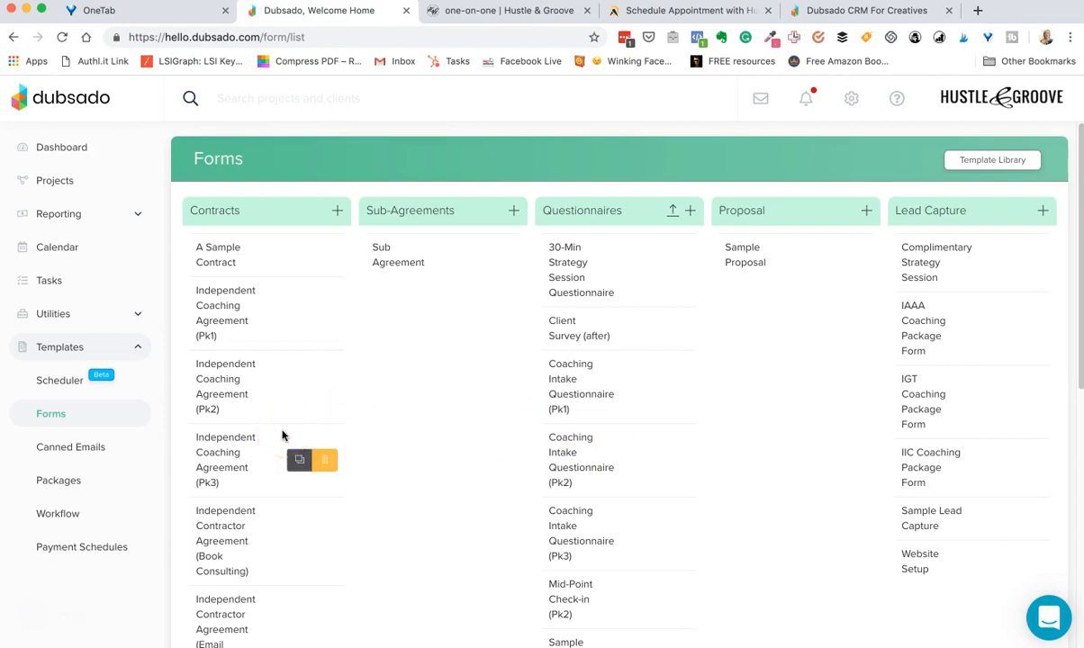
{"action": "mouse_move", "coordinate": [245, 257]}
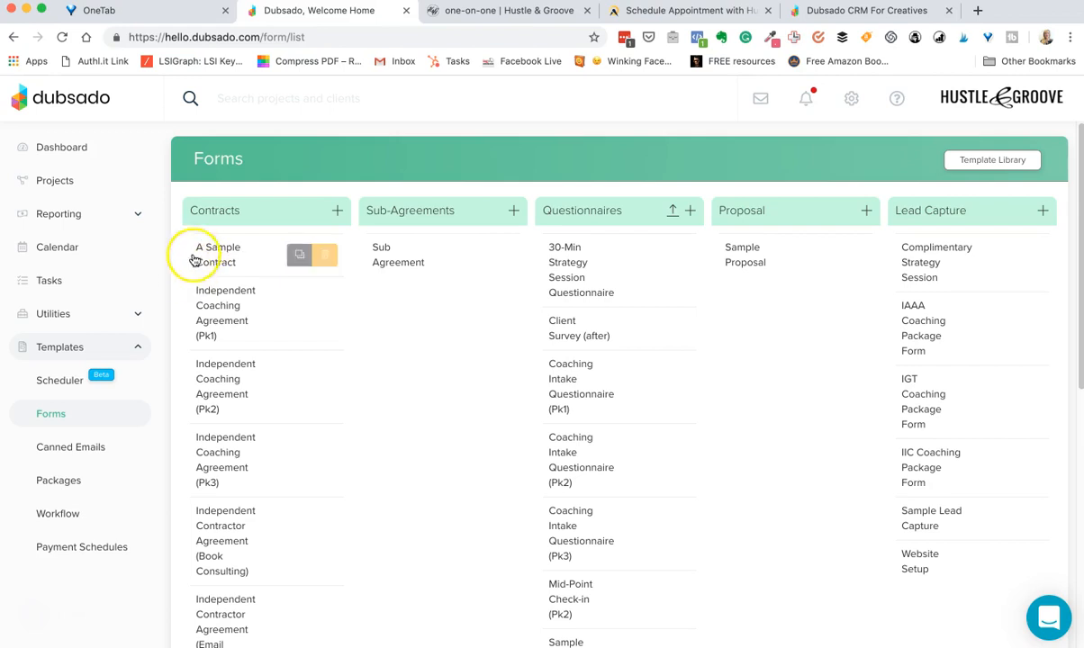
{"action": "mouse_move", "coordinate": [443, 237]}
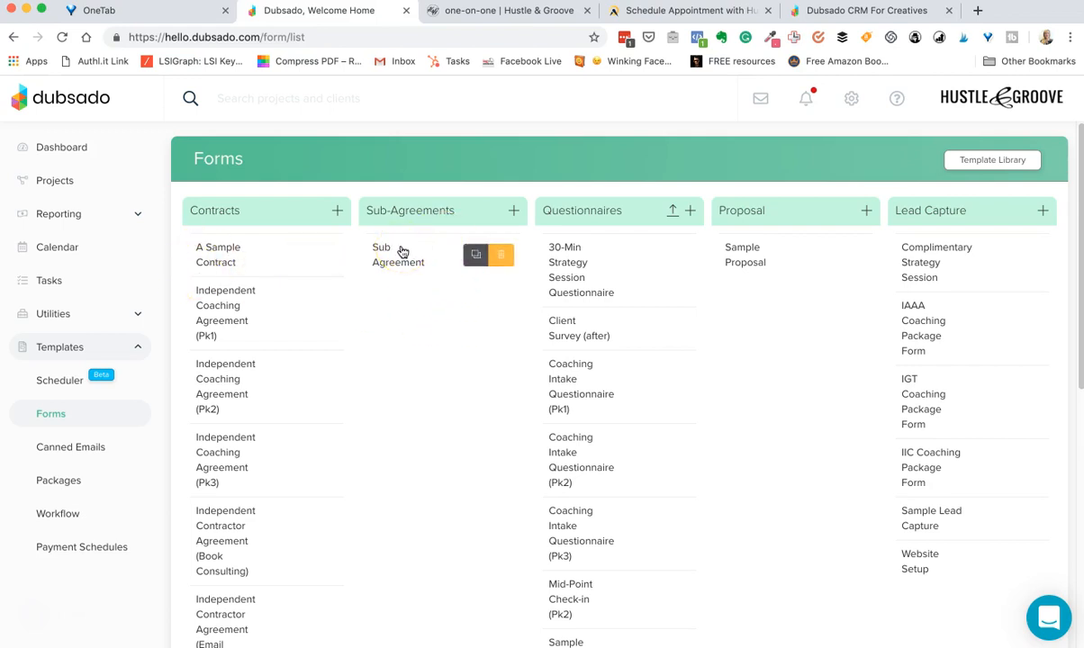
{"action": "mouse_move", "coordinate": [770, 261]}
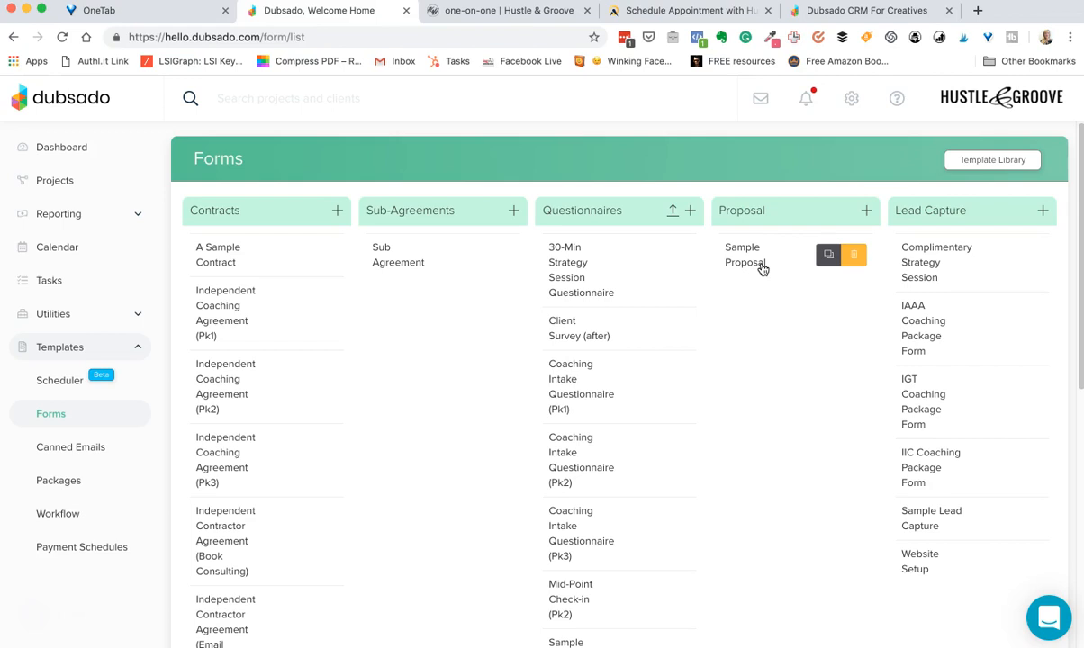
Open the list of canned email templates.
{"action": "left_click", "coordinate": [90, 457]}
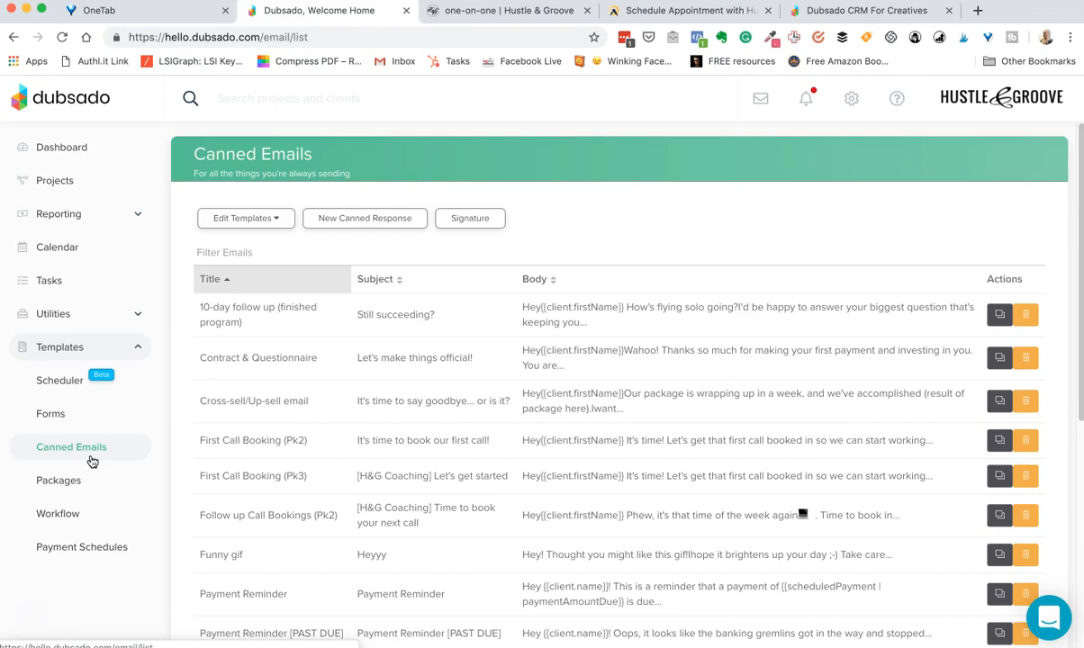
Open the Contract & Questionnaire canned email, read through its body and smart fields, and close it back to the list.
{"action": "left_click", "coordinate": [621, 374]}
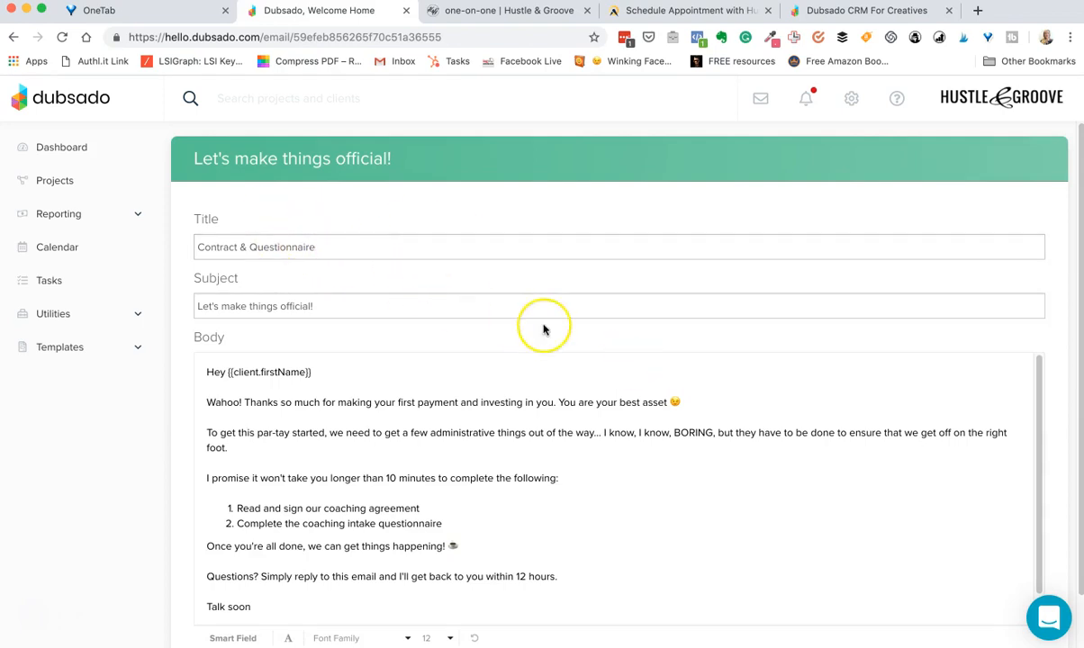
{"action": "scroll", "coordinate": [544, 330], "scroll_direction": "down", "scroll_amount": 1}
{"action": "scroll", "coordinate": [852, 399], "scroll_direction": "down", "scroll_amount": 2}
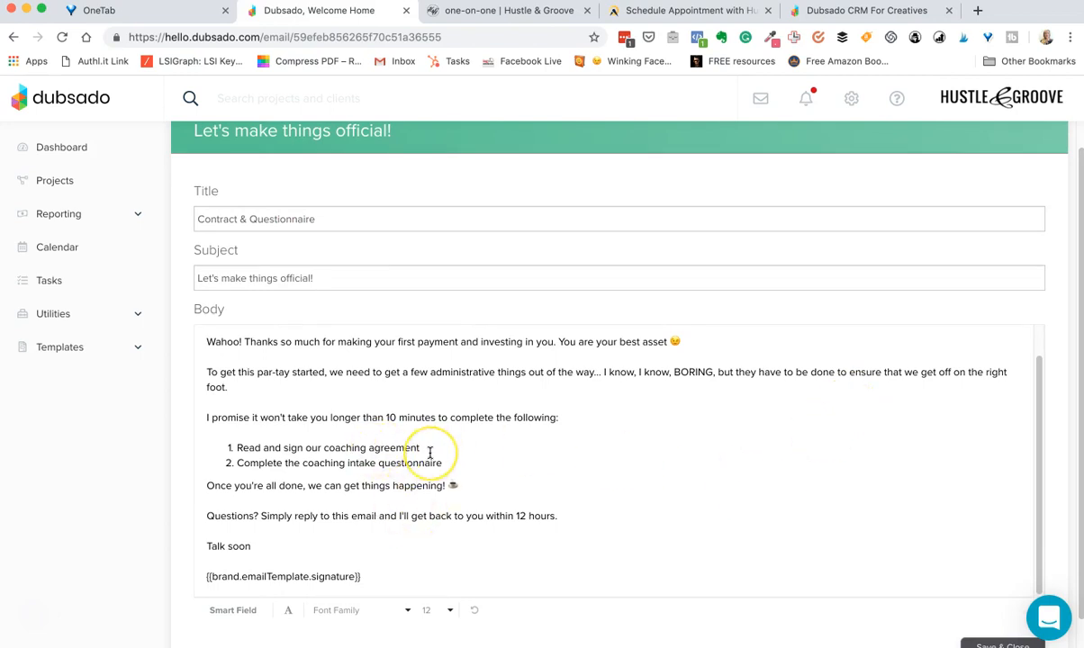
{"action": "scroll", "coordinate": [431, 452], "scroll_direction": "up", "scroll_amount": 1}
{"action": "scroll", "coordinate": [674, 469], "scroll_direction": "down", "scroll_amount": 1}
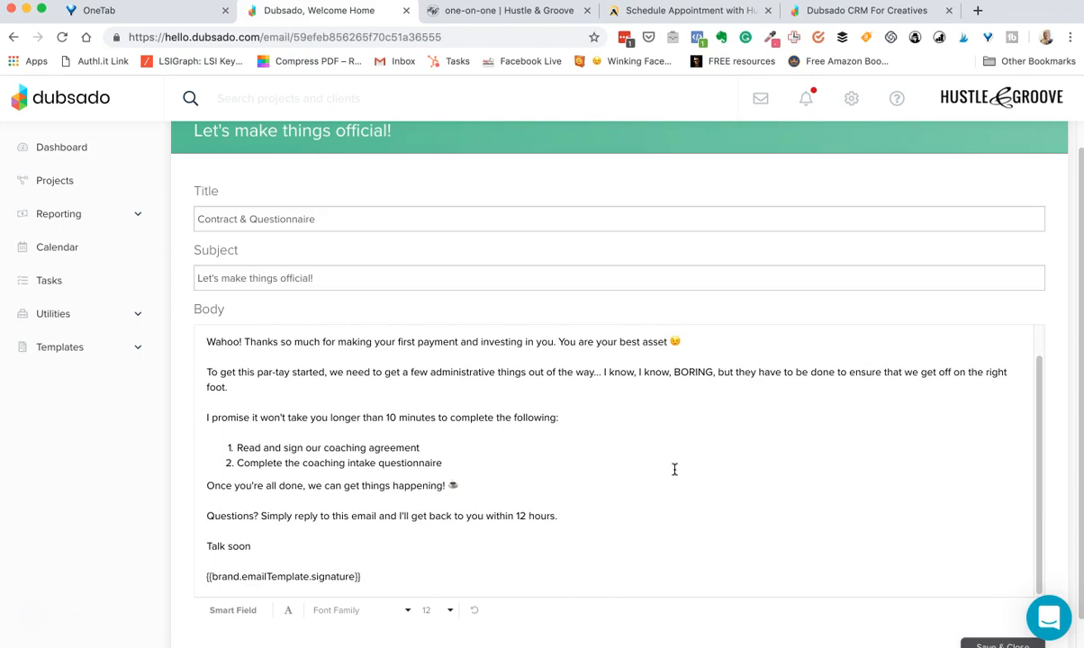
{"action": "scroll", "coordinate": [674, 469], "scroll_direction": "down", "scroll_amount": 1}
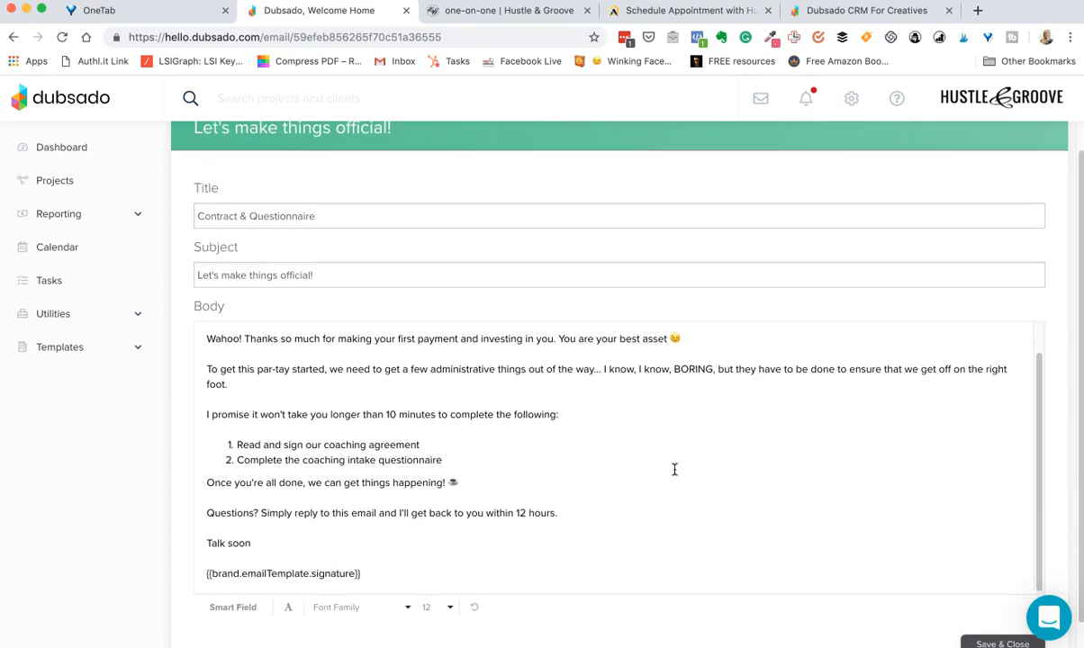
{"action": "scroll", "coordinate": [675, 469], "scroll_direction": "up", "scroll_amount": 1}
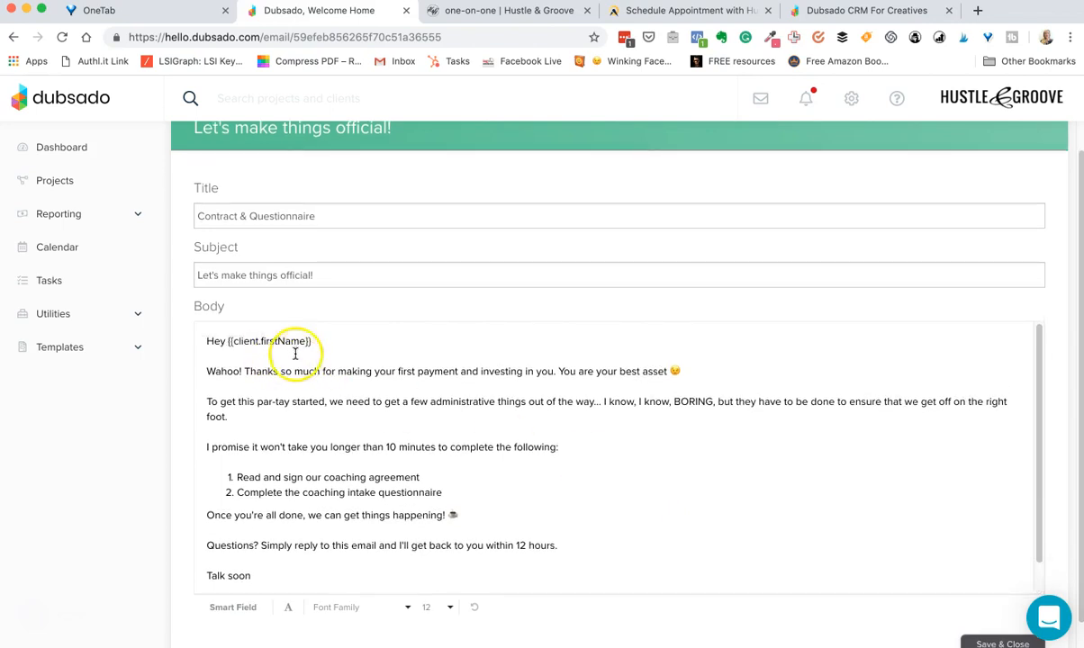
{"action": "scroll", "coordinate": [497, 429], "scroll_direction": "down", "scroll_amount": 1}
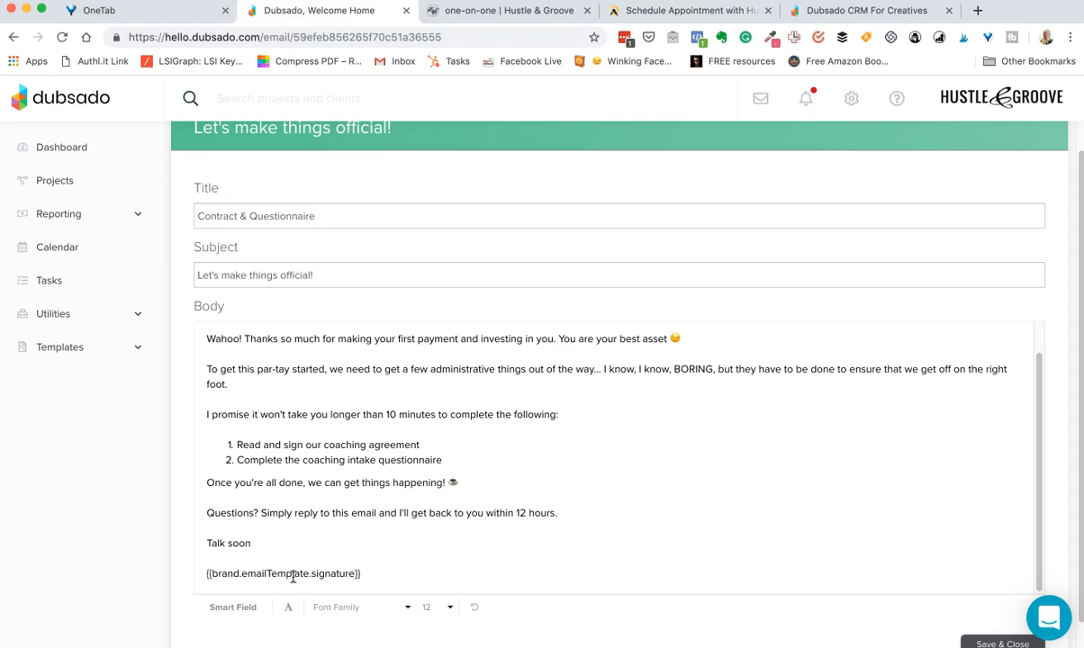
{"action": "scroll", "coordinate": [586, 549], "scroll_direction": "down", "scroll_amount": 1}
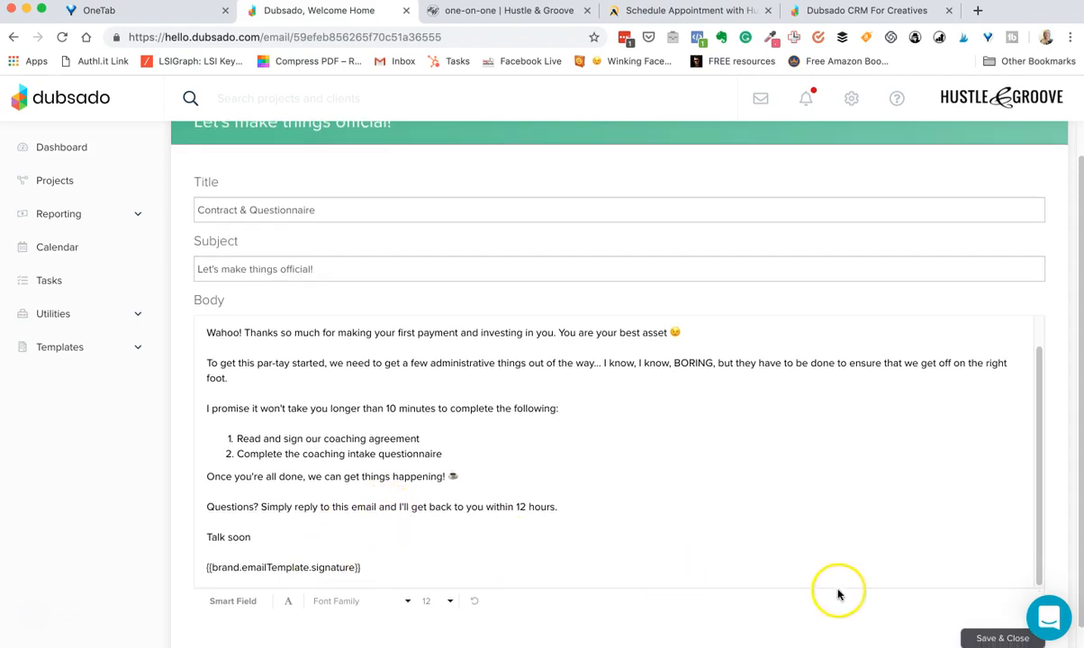
{"action": "left_click", "coordinate": [982, 610]}
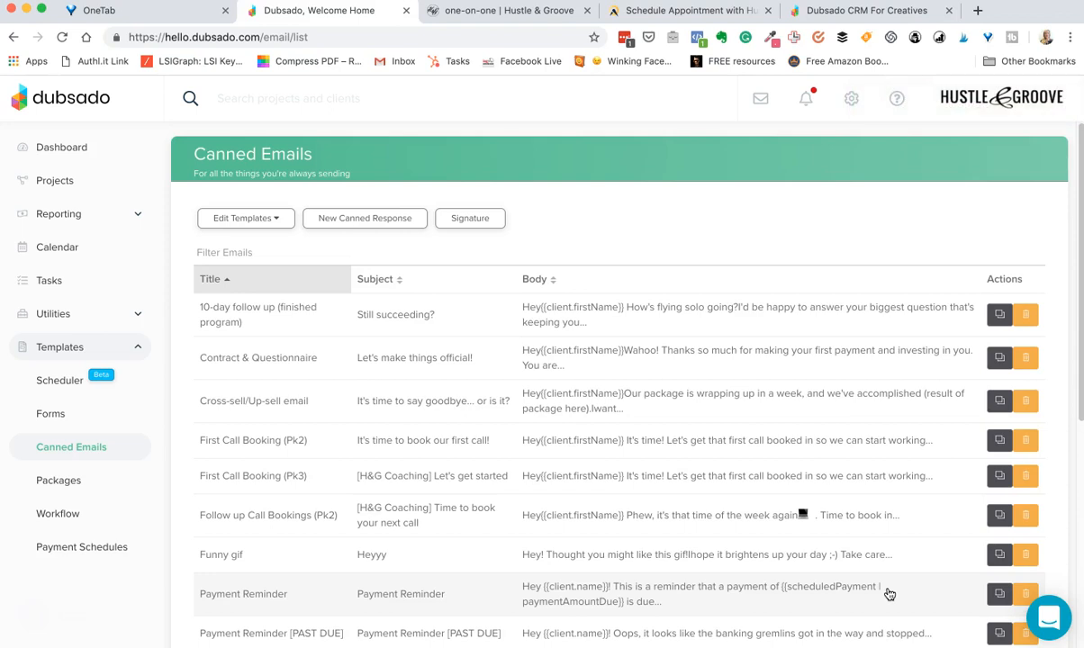
Look through the full list of canned emails, from the first call bookings and payment reminders to the welcome packs and Wrapping Up.
{"action": "left_click", "coordinate": [866, 443]}
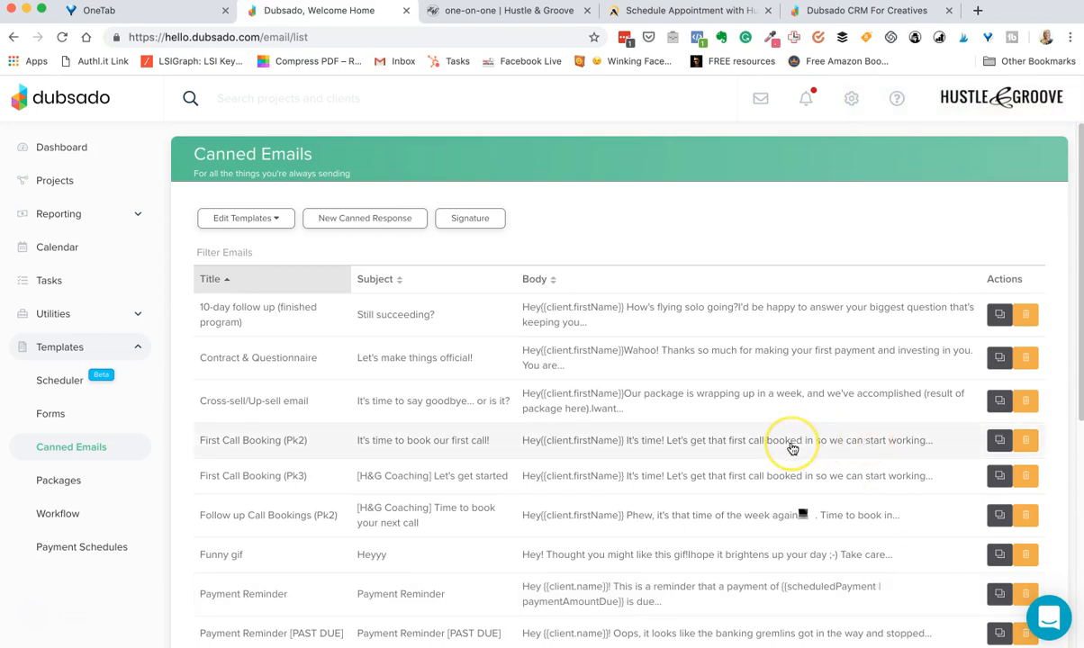
{"action": "scroll", "coordinate": [791, 447], "scroll_direction": "down", "scroll_amount": 1}
{"action": "scroll", "coordinate": [791, 447], "scroll_direction": "down", "scroll_amount": 2}
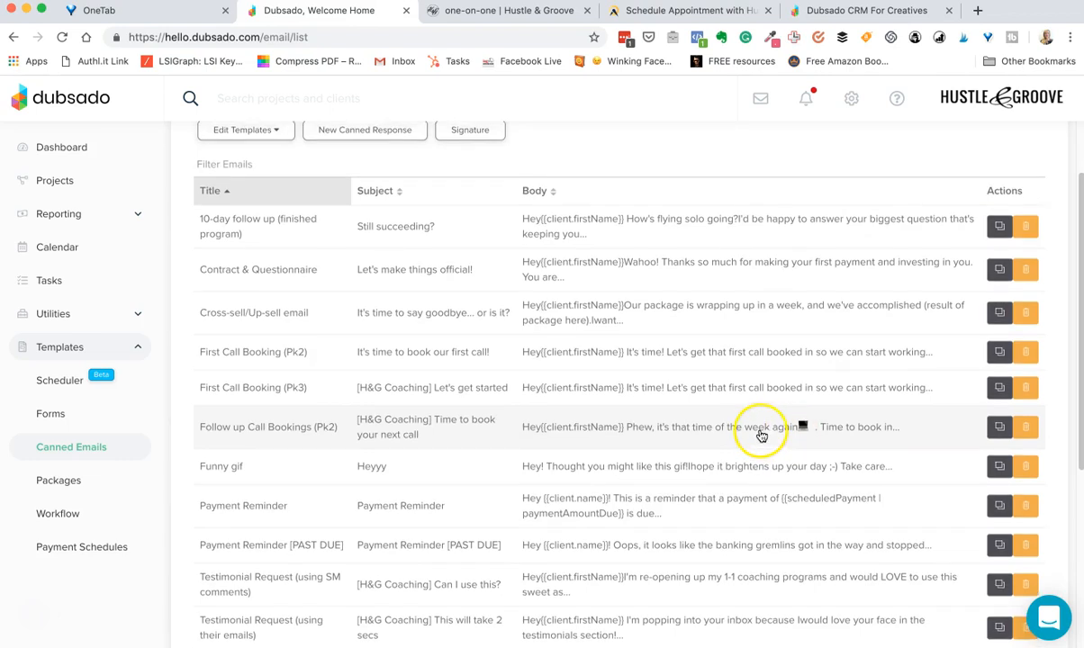
{"action": "scroll", "coordinate": [756, 432], "scroll_direction": "up", "scroll_amount": 2}
{"action": "scroll", "coordinate": [760, 438], "scroll_direction": "down", "scroll_amount": 2}
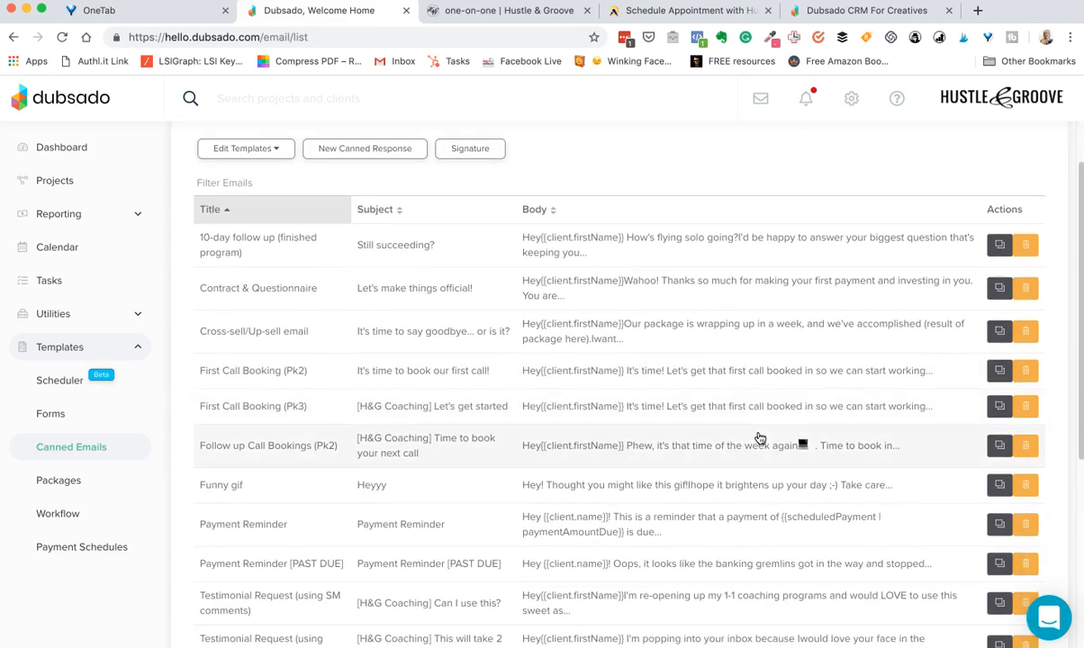
{"action": "scroll", "coordinate": [759, 439], "scroll_direction": "down", "scroll_amount": 1}
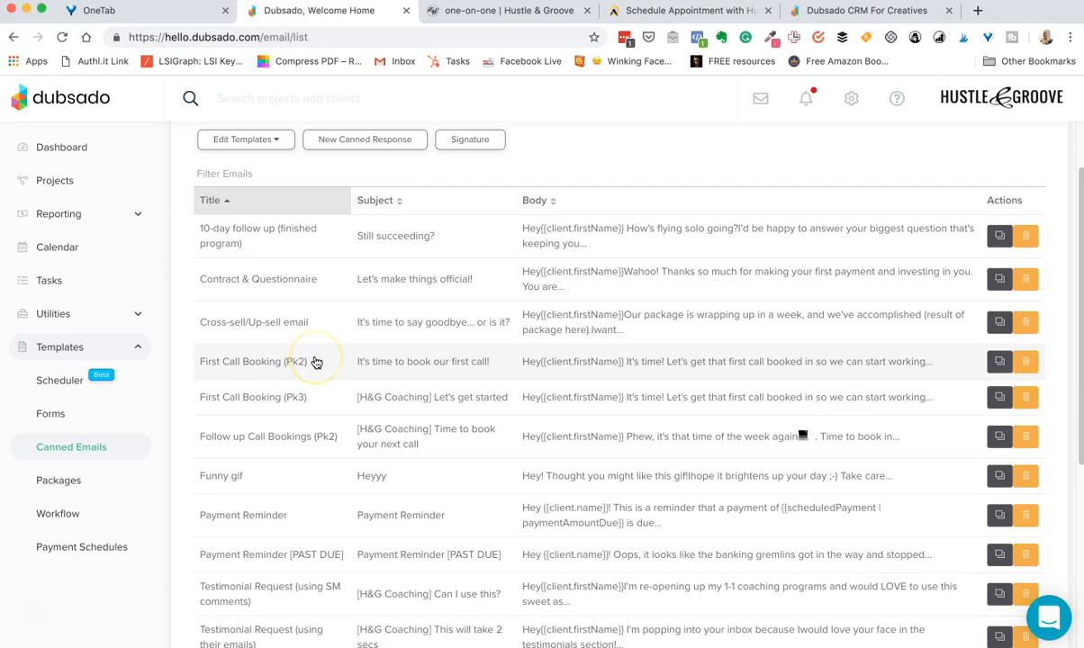
{"action": "scroll", "coordinate": [316, 362], "scroll_direction": "down", "scroll_amount": 1}
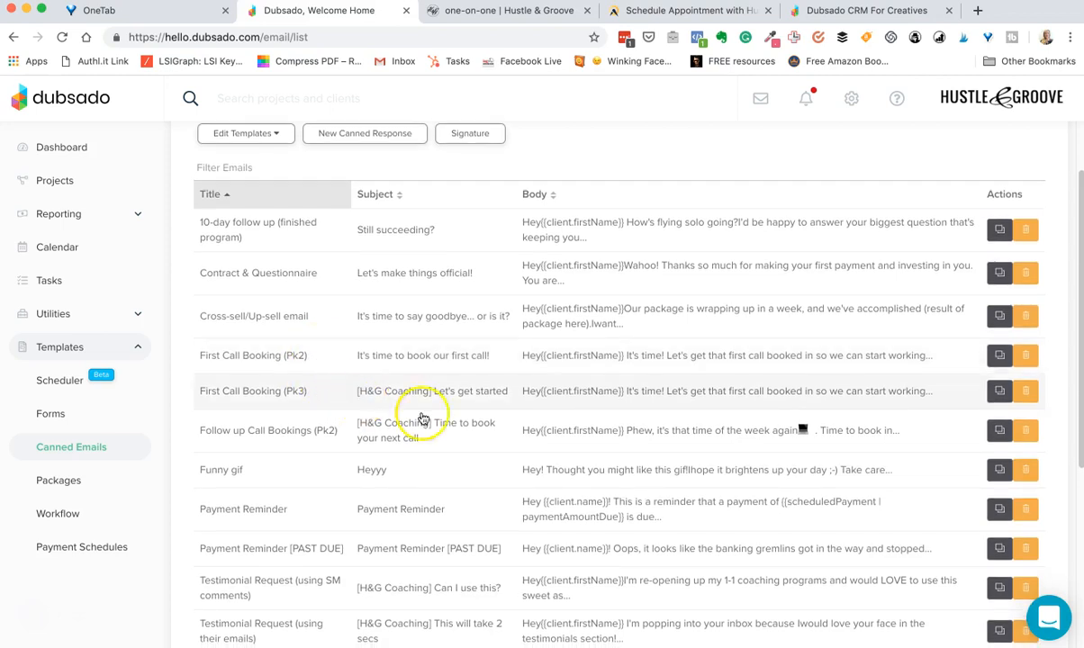
{"action": "scroll", "coordinate": [526, 425], "scroll_direction": "down", "scroll_amount": 5}
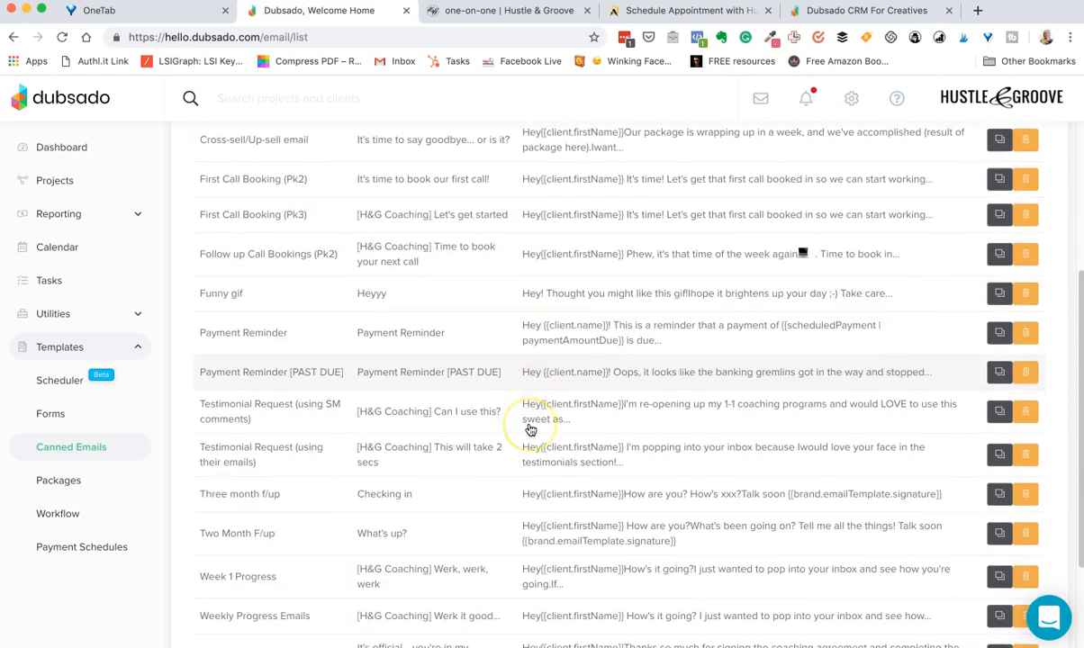
{"action": "scroll", "coordinate": [647, 442], "scroll_direction": "down", "scroll_amount": 4}
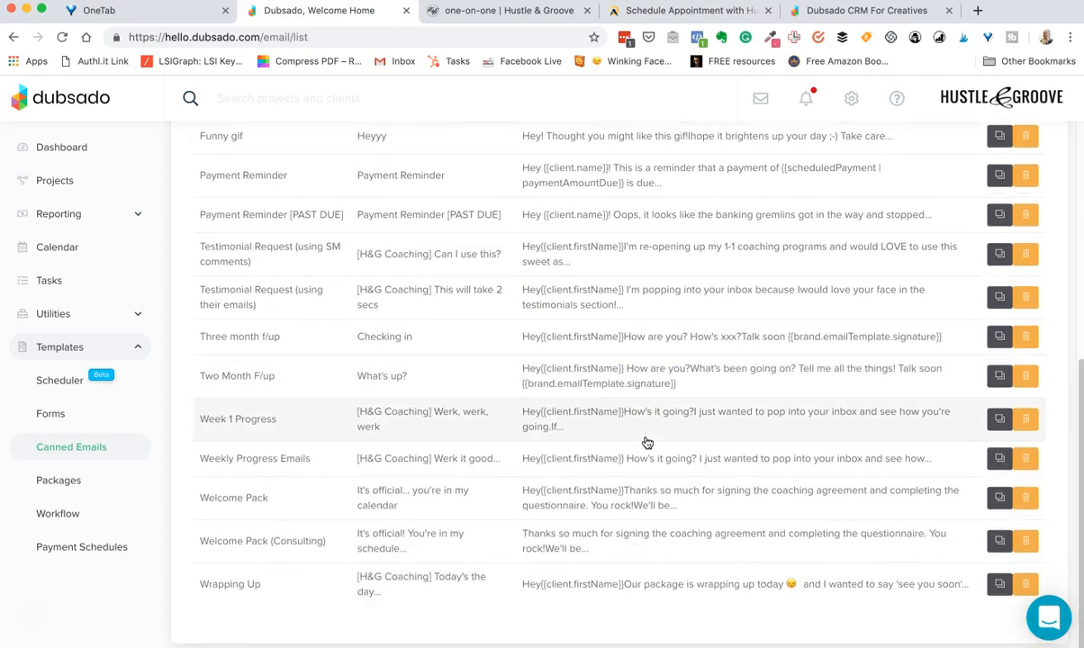
{"action": "scroll", "coordinate": [647, 441], "scroll_direction": "up", "scroll_amount": 11}
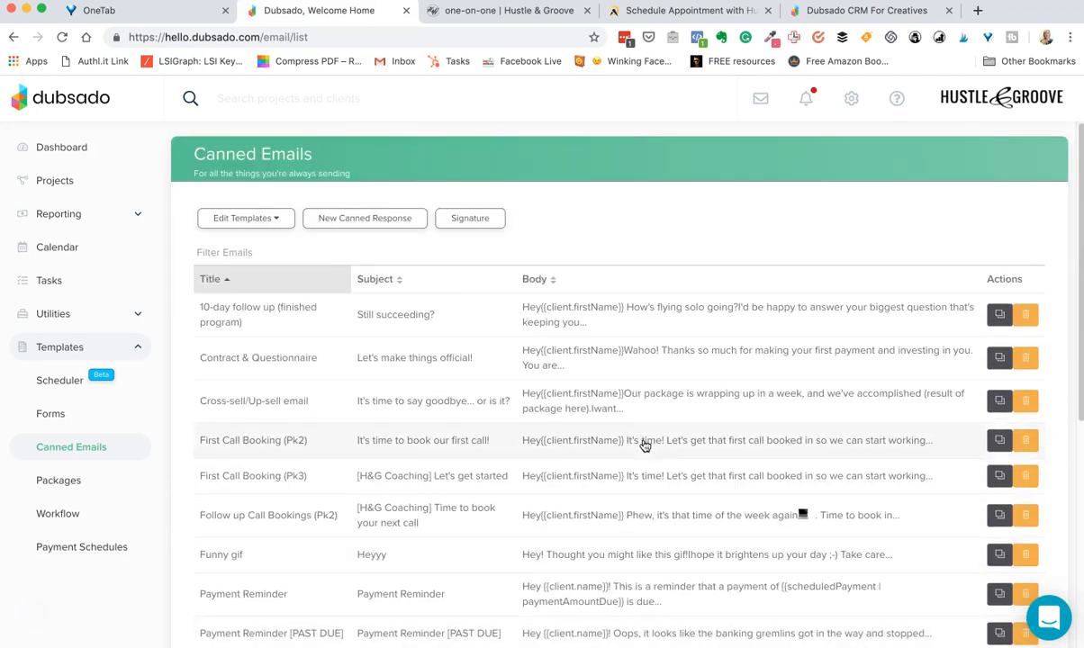
{"action": "left_click", "coordinate": [642, 440]}
{"action": "left_click", "coordinate": [593, 429]}
Open the workflow templates and review the complete action list of the I'm in Control Package workflow.
{"action": "left_click", "coordinate": [68, 516]}
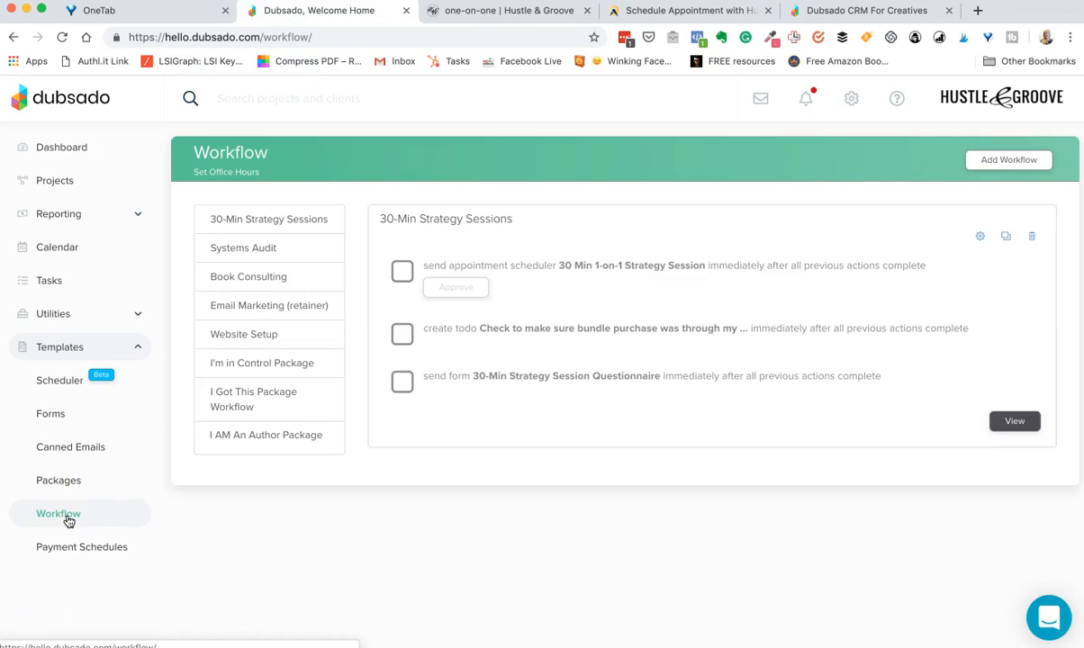
{"action": "left_click", "coordinate": [264, 367]}
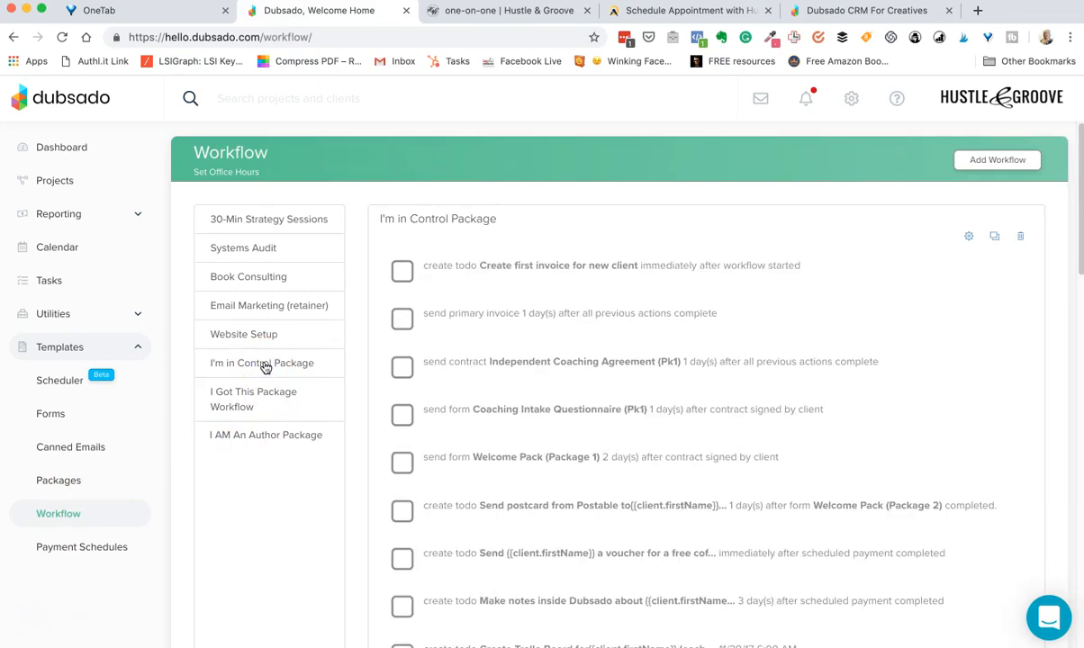
{"action": "scroll", "coordinate": [1019, 351], "scroll_direction": "down", "scroll_amount": 2}
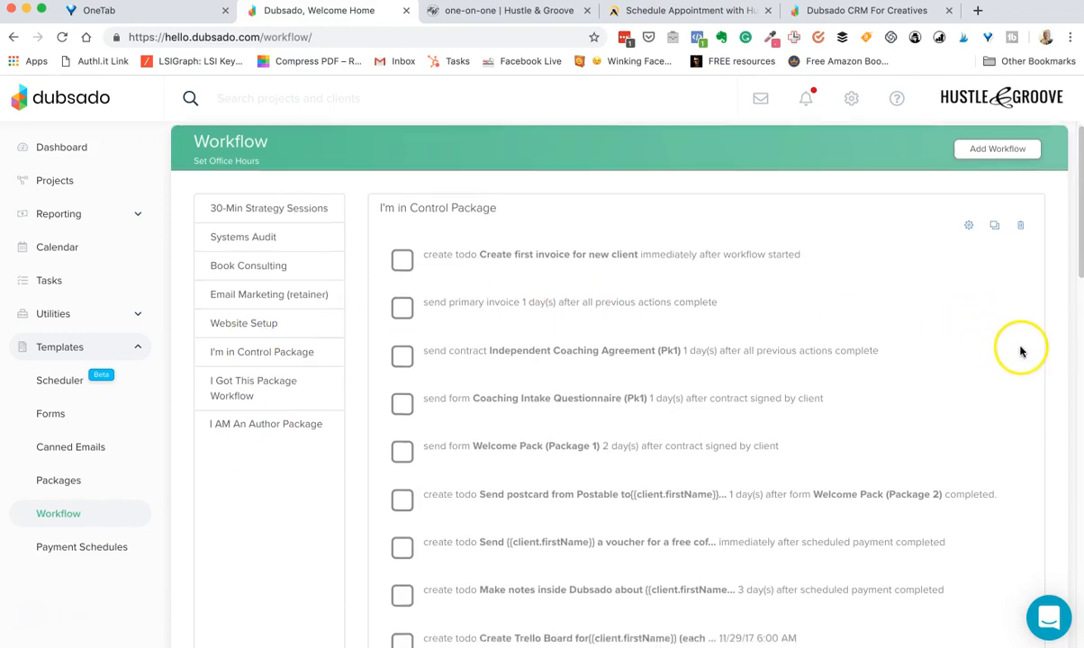
{"action": "scroll", "coordinate": [1022, 353], "scroll_direction": "down", "scroll_amount": 1}
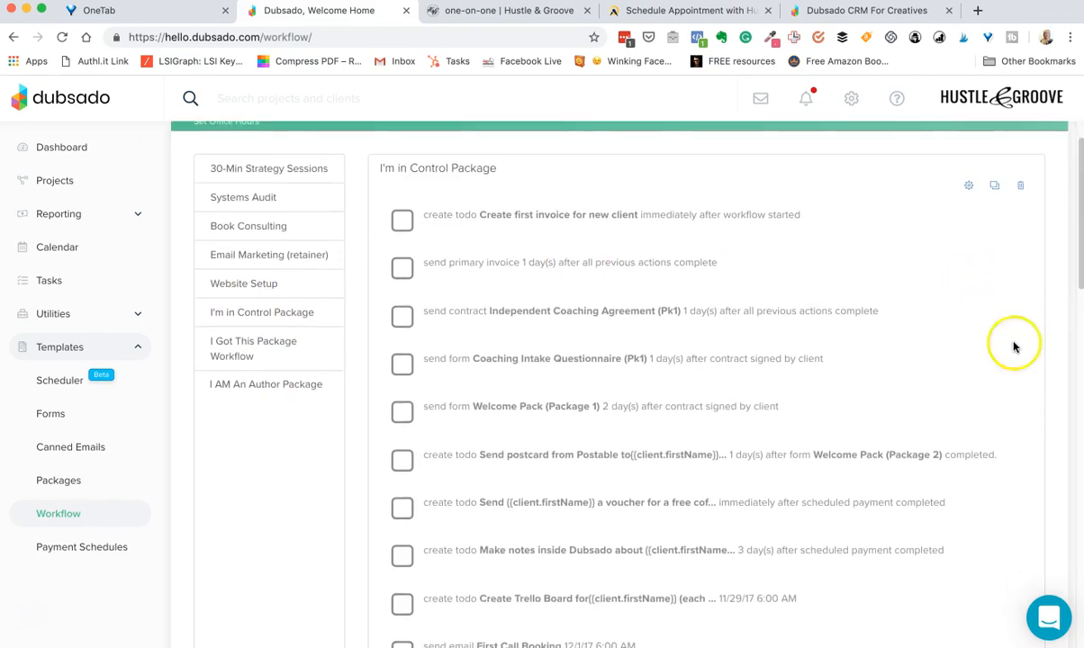
{"action": "scroll", "coordinate": [915, 431], "scroll_direction": "down", "scroll_amount": 10}
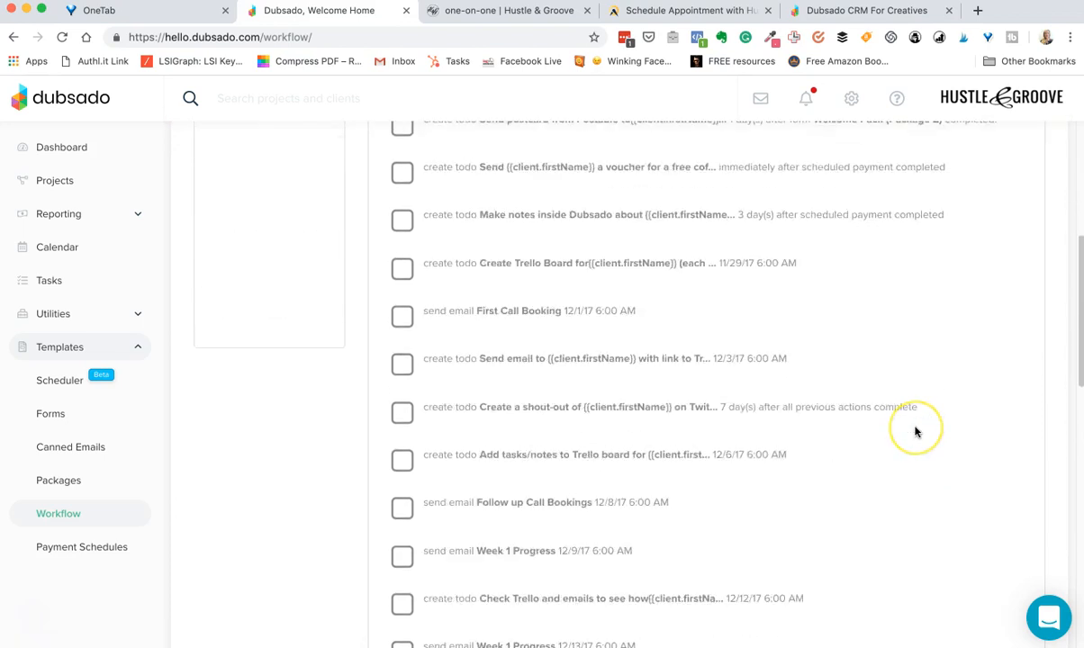
{"action": "scroll", "coordinate": [915, 431], "scroll_direction": "down", "scroll_amount": 15}
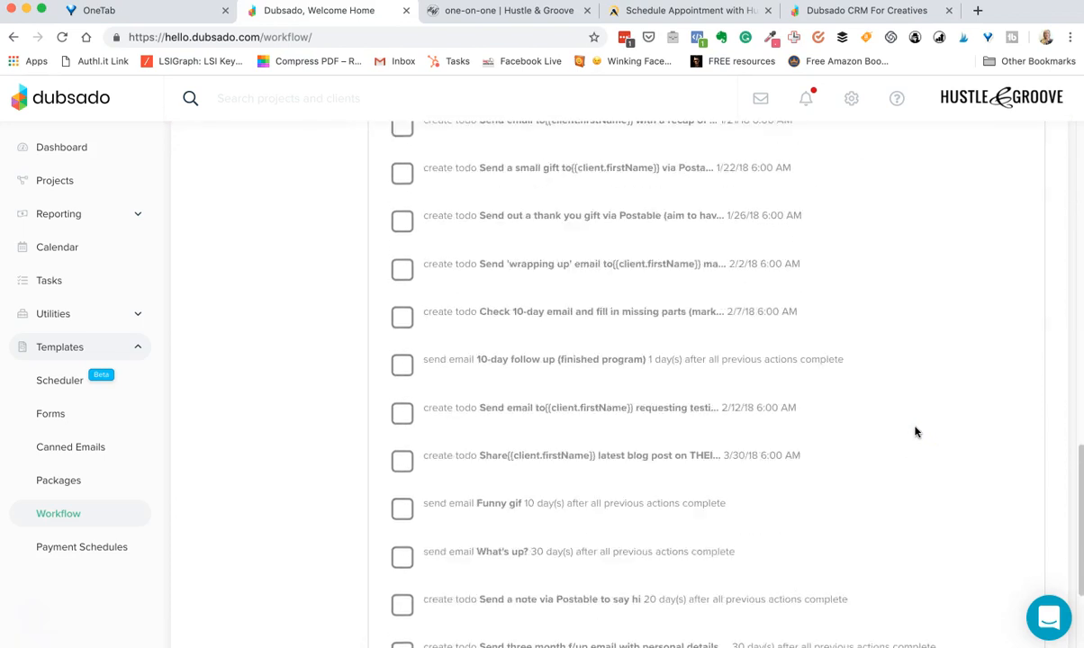
{"action": "scroll", "coordinate": [990, 505], "scroll_direction": "up", "scroll_amount": 15}
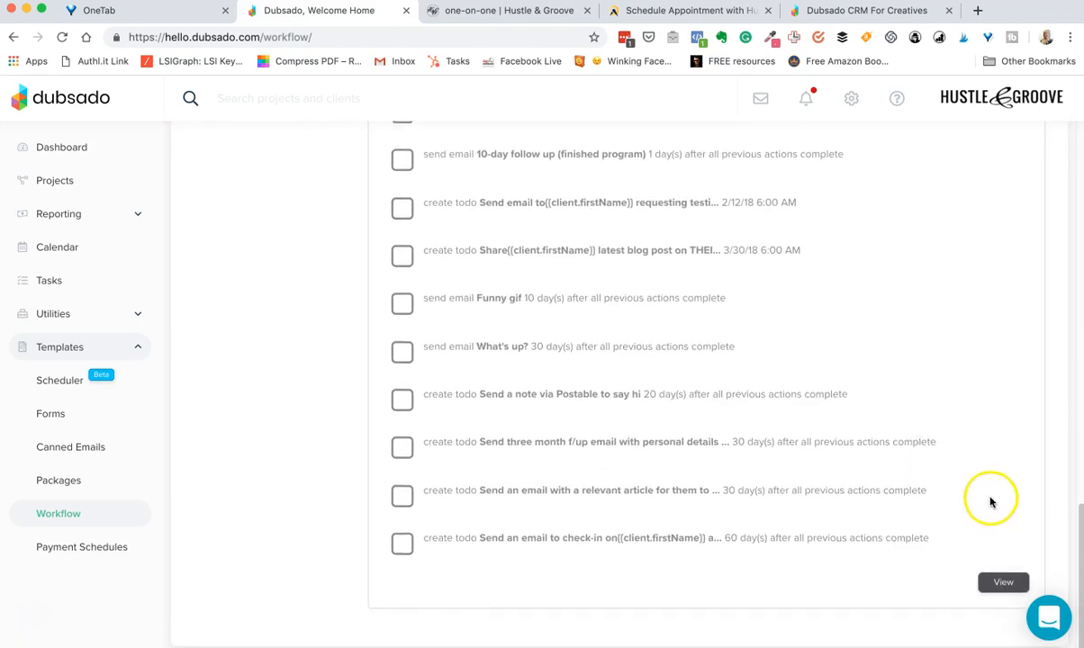
Open the I'm in Control Package workflow for editing and view the available payment schedules, keeping Package 1.
{"action": "left_click", "coordinate": [969, 236]}
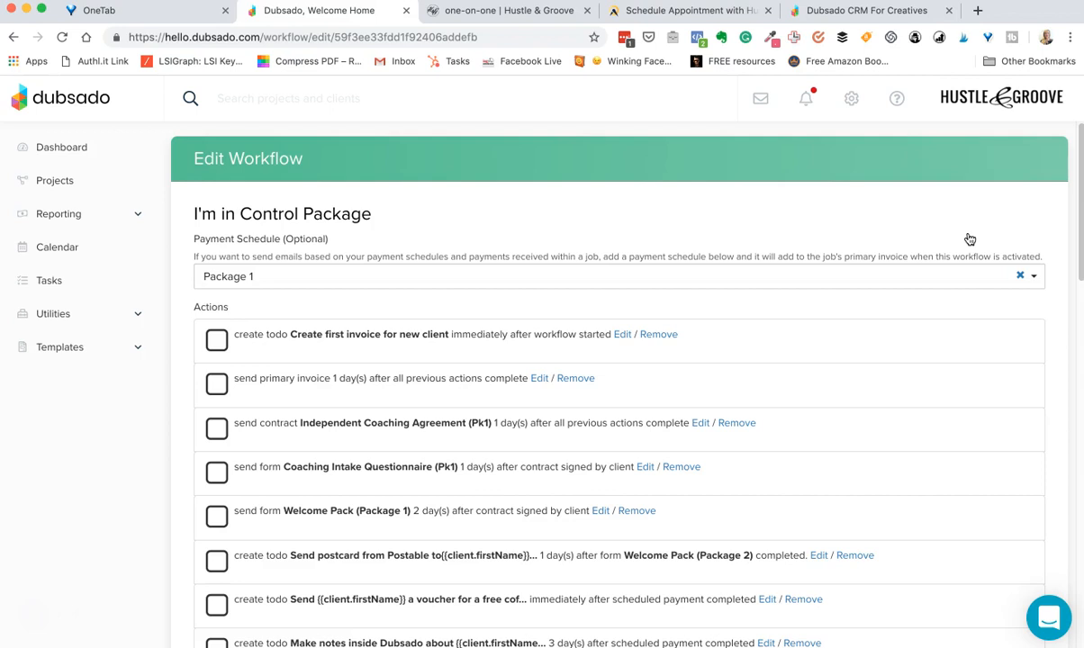
{"action": "left_click", "coordinate": [1036, 279]}
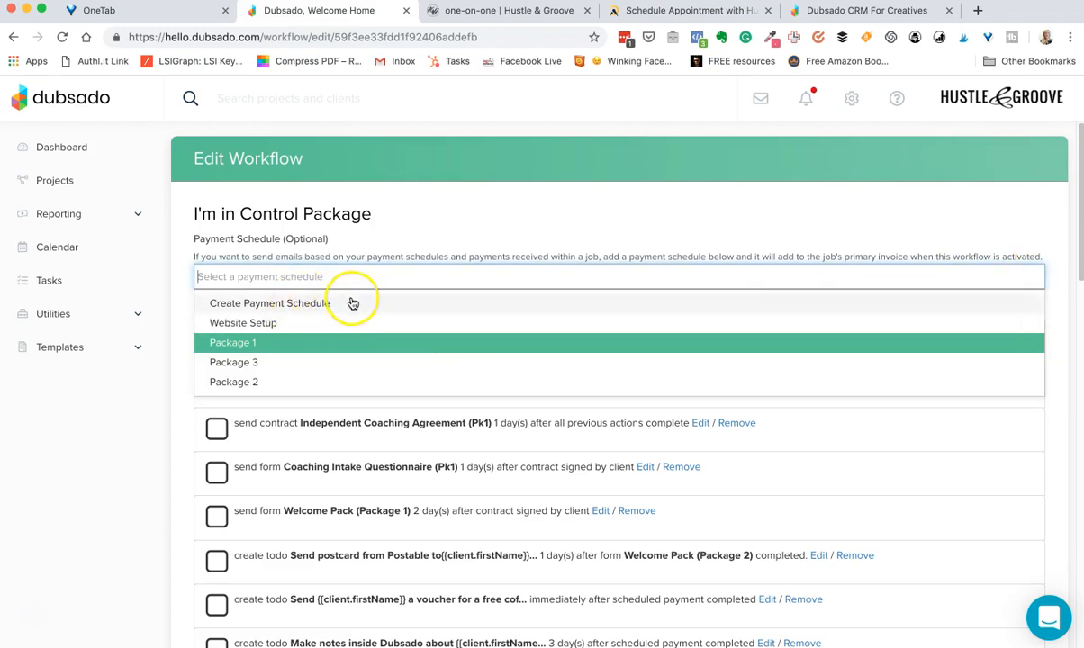
{"action": "left_click", "coordinate": [630, 214]}
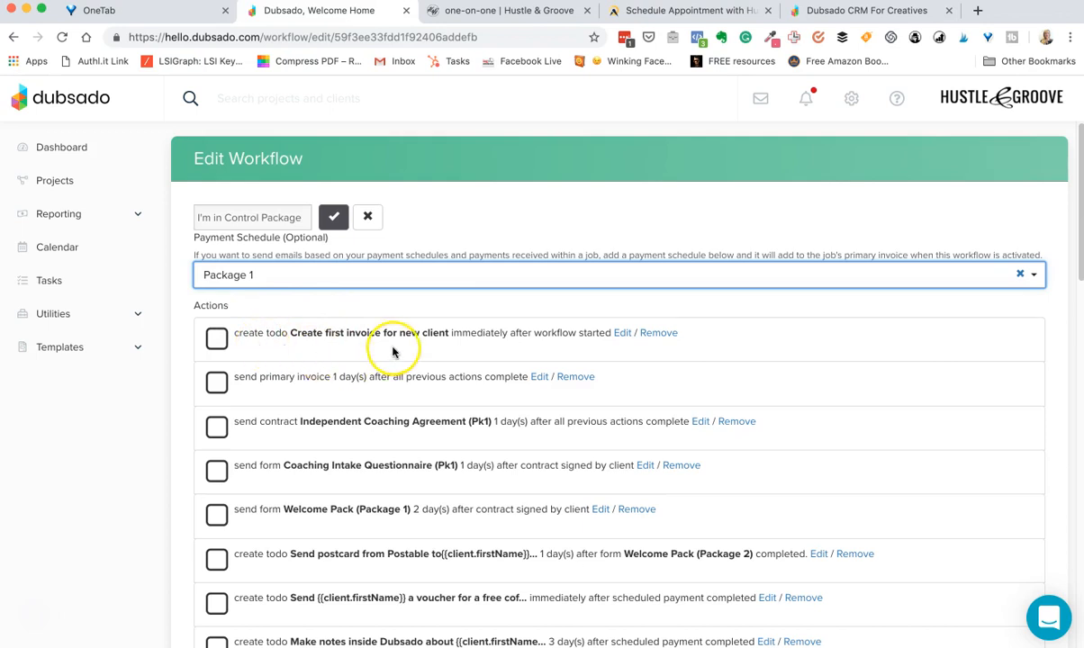
Inspect the settings of the "Create first invoice for new client" todo action and close it without applying changes.
{"action": "left_click", "coordinate": [620, 334]}
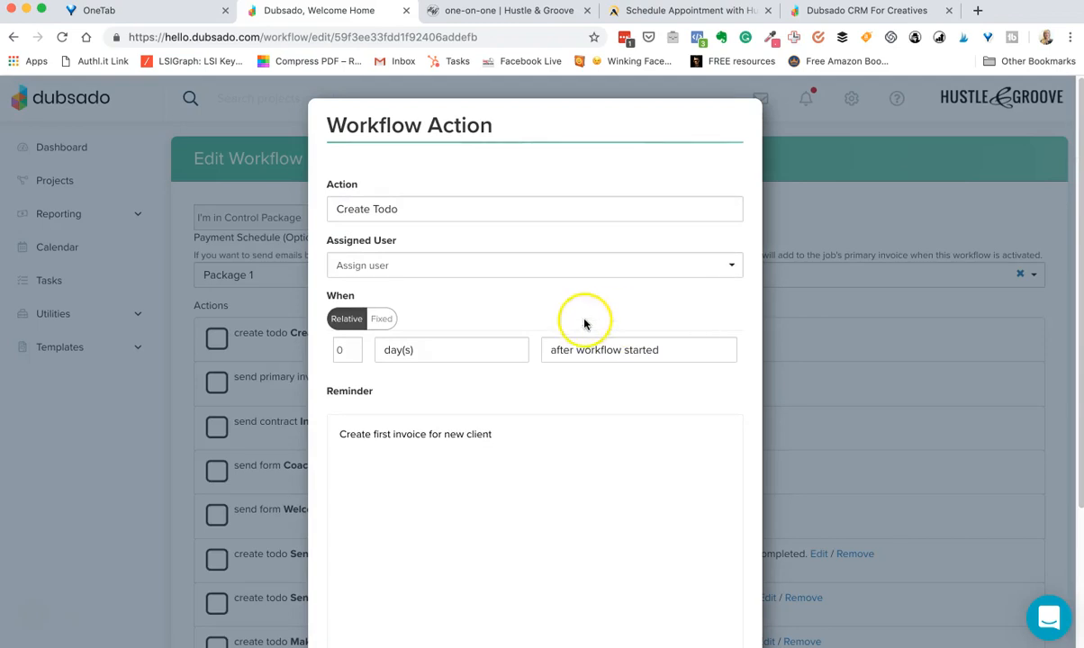
{"action": "scroll", "coordinate": [596, 506], "scroll_direction": "down", "scroll_amount": 2}
{"action": "scroll", "coordinate": [595, 505], "scroll_direction": "down", "scroll_amount": 2}
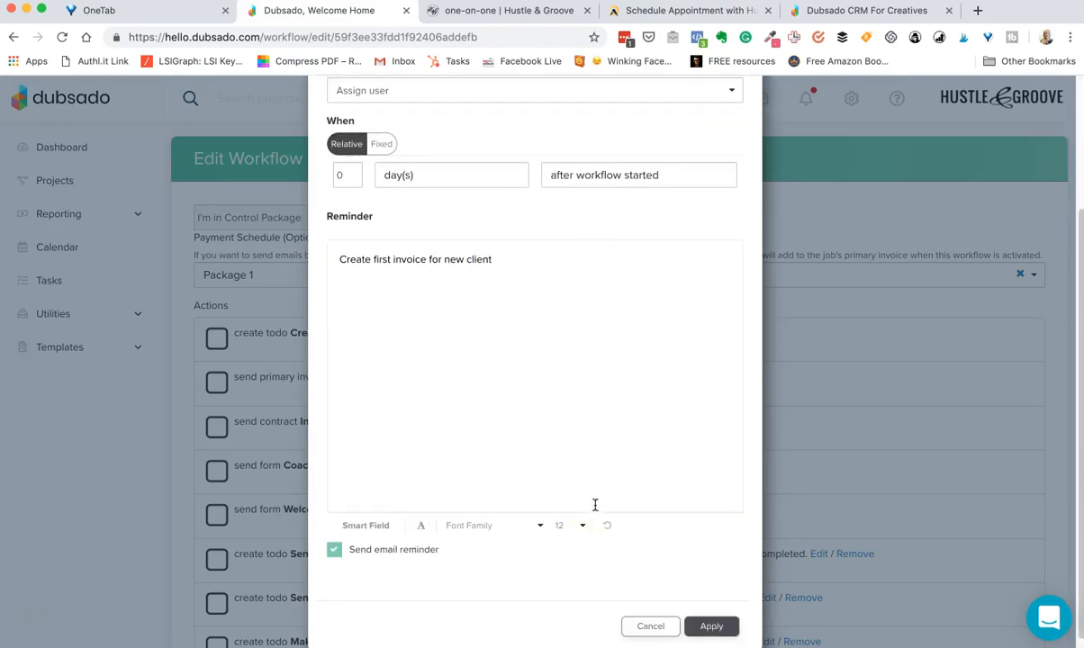
{"action": "scroll", "coordinate": [595, 505], "scroll_direction": "up", "scroll_amount": 4}
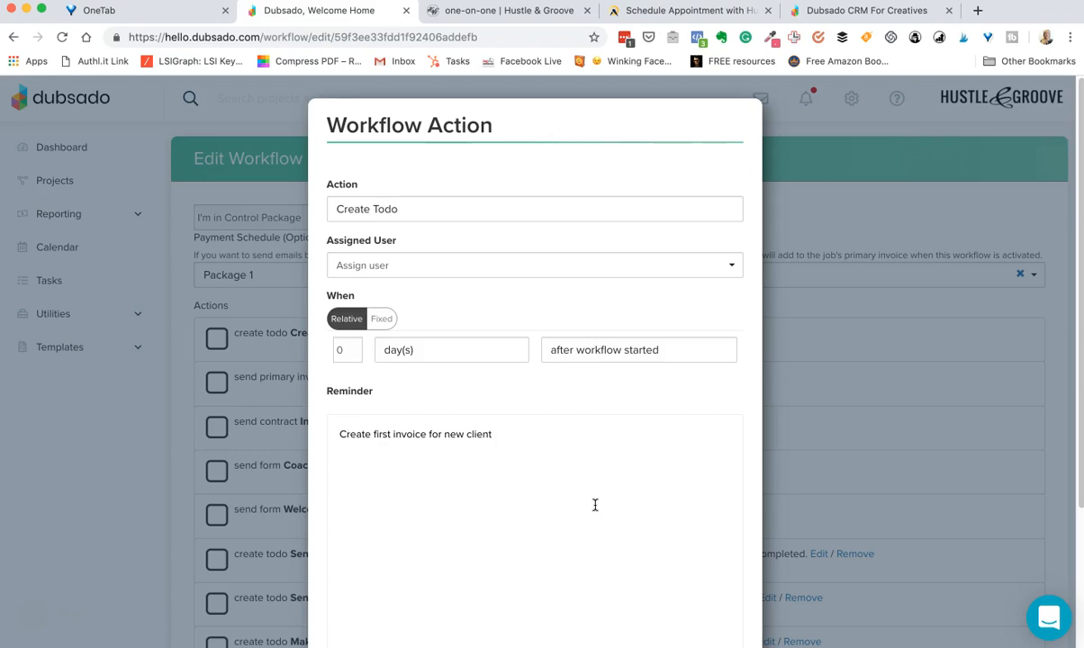
{"action": "scroll", "coordinate": [595, 505], "scroll_direction": "down", "scroll_amount": 5}
{"action": "left_click", "coordinate": [643, 610]}
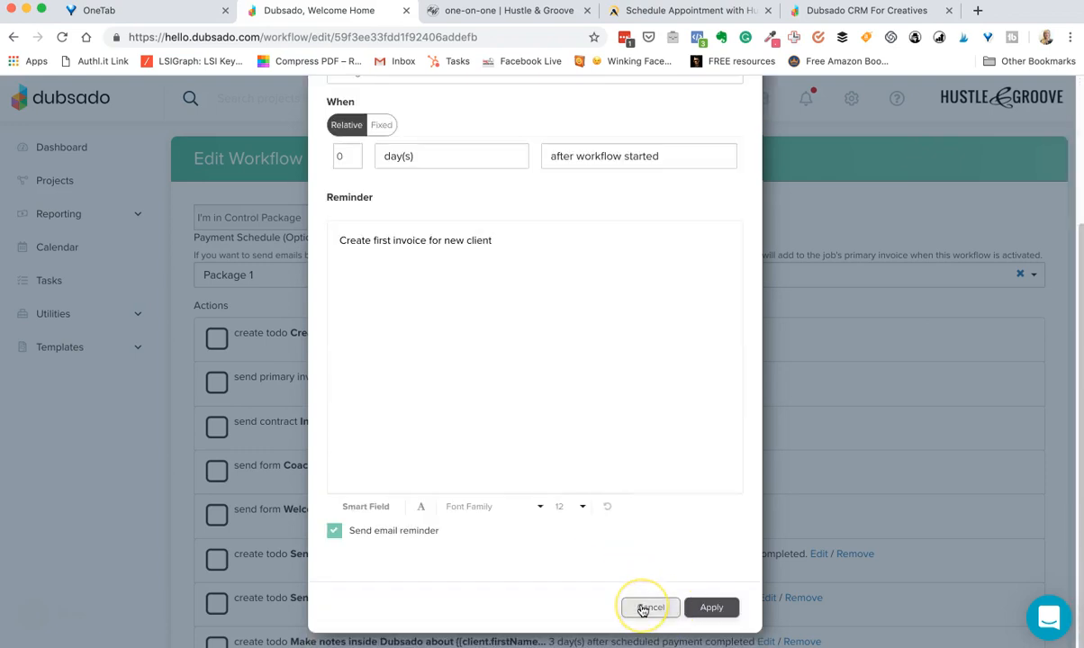
{"action": "left_click", "coordinate": [643, 609]}
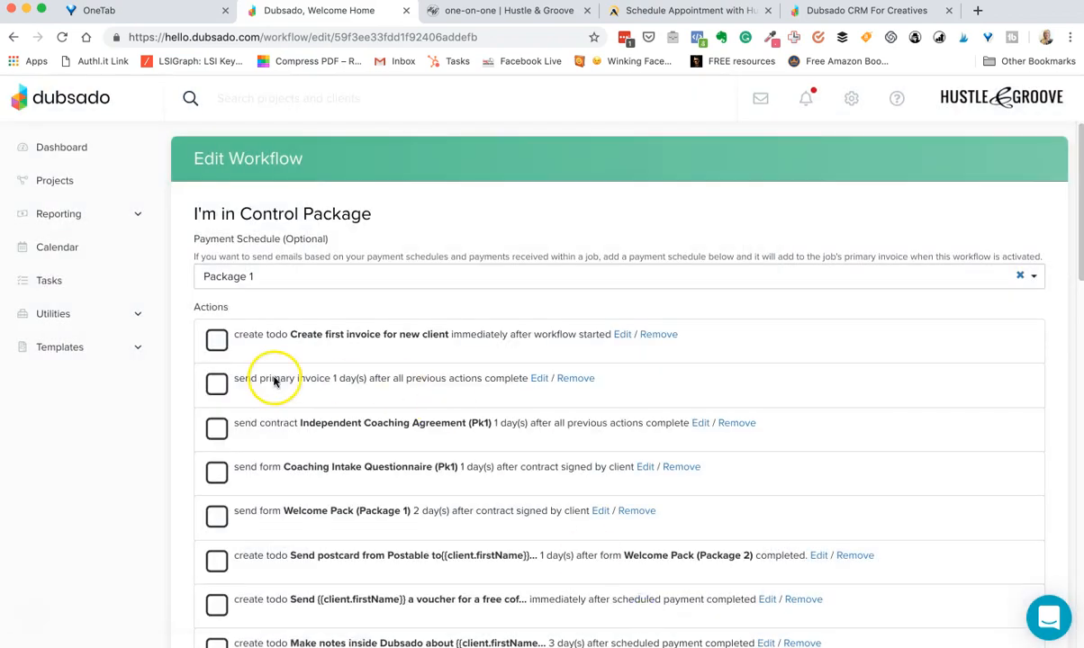
Review the workflow's opening actions, from the first invoice todo through the coaching agreement, intake questionnaire and Package 1 welcome pack.
{"action": "scroll", "coordinate": [282, 378], "scroll_direction": "down", "scroll_amount": 1}
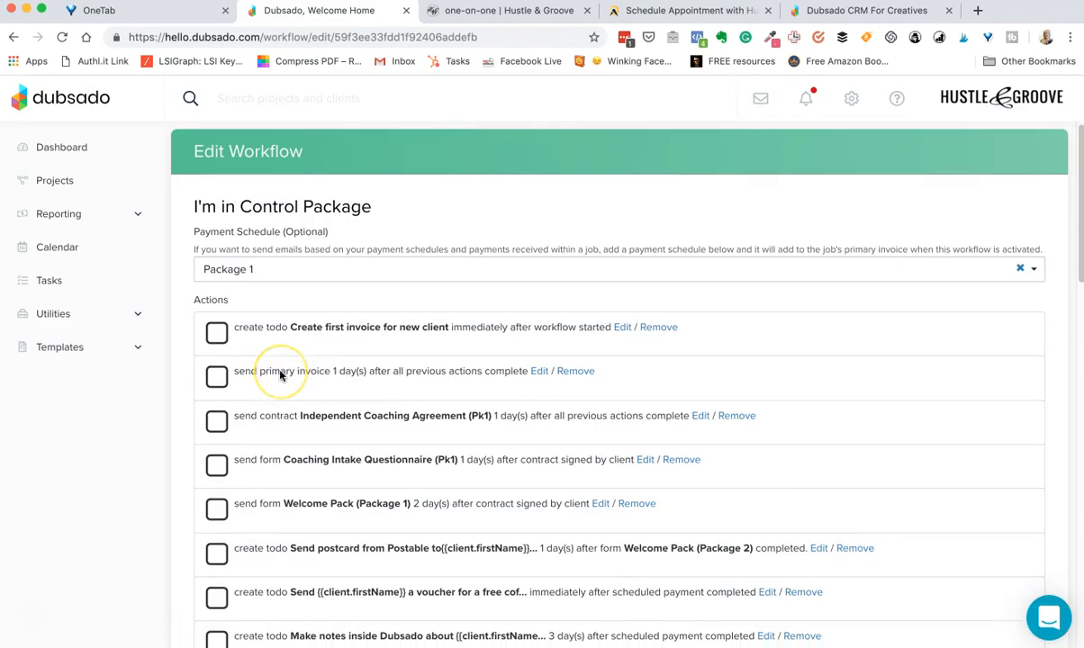
{"action": "scroll", "coordinate": [270, 371], "scroll_direction": "down", "scroll_amount": 1}
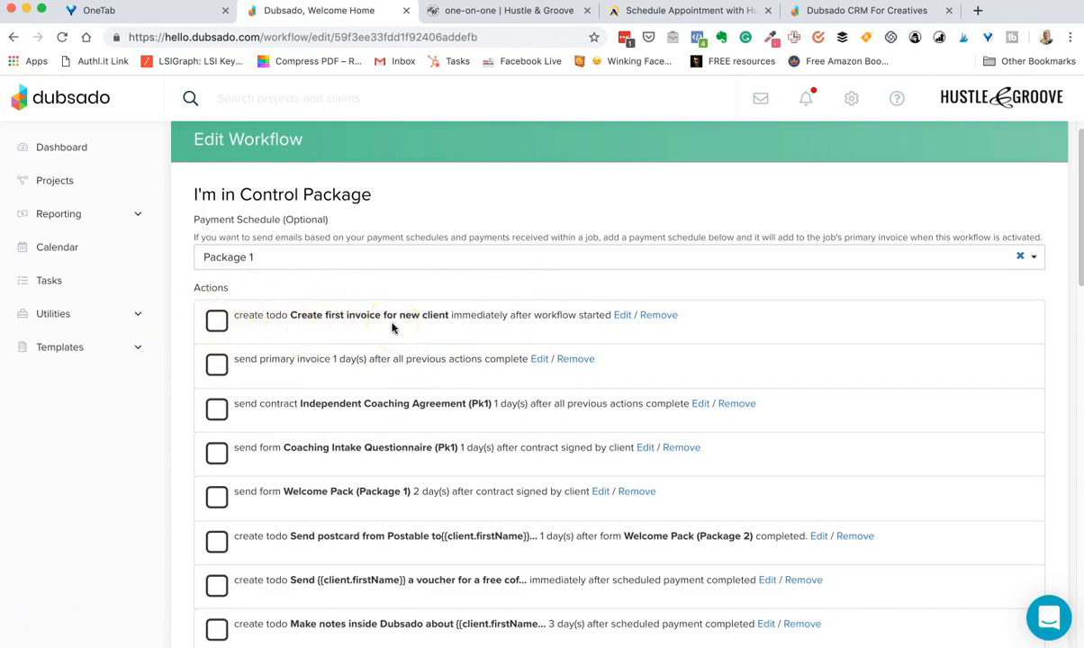
{"action": "scroll", "coordinate": [423, 301], "scroll_direction": "down", "scroll_amount": 1}
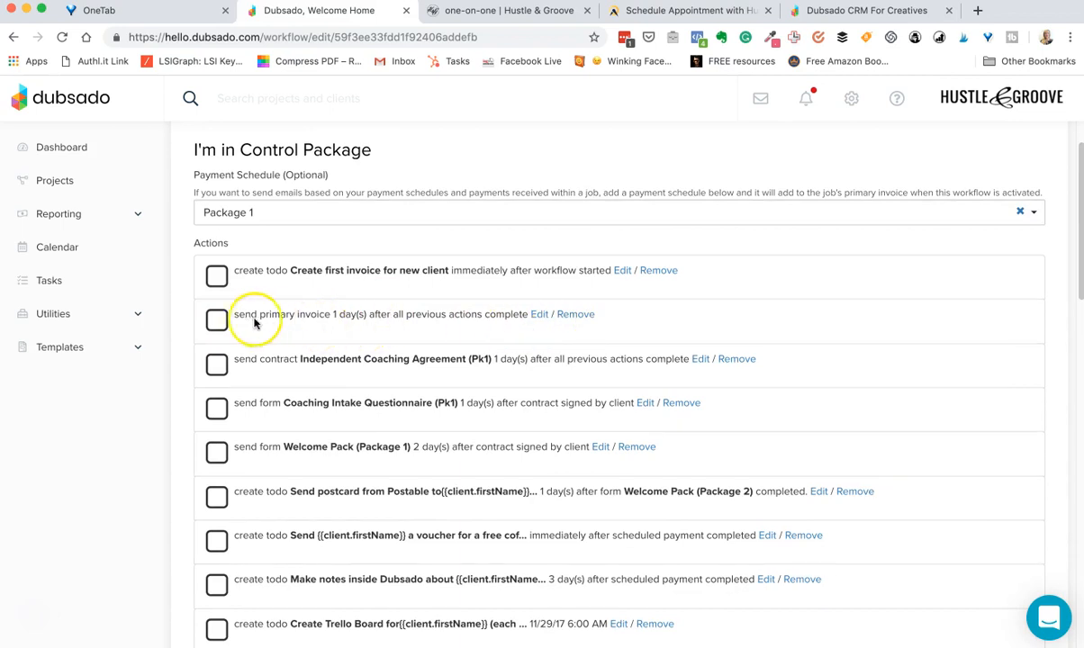
{"action": "scroll", "coordinate": [402, 316], "scroll_direction": "down", "scroll_amount": 1}
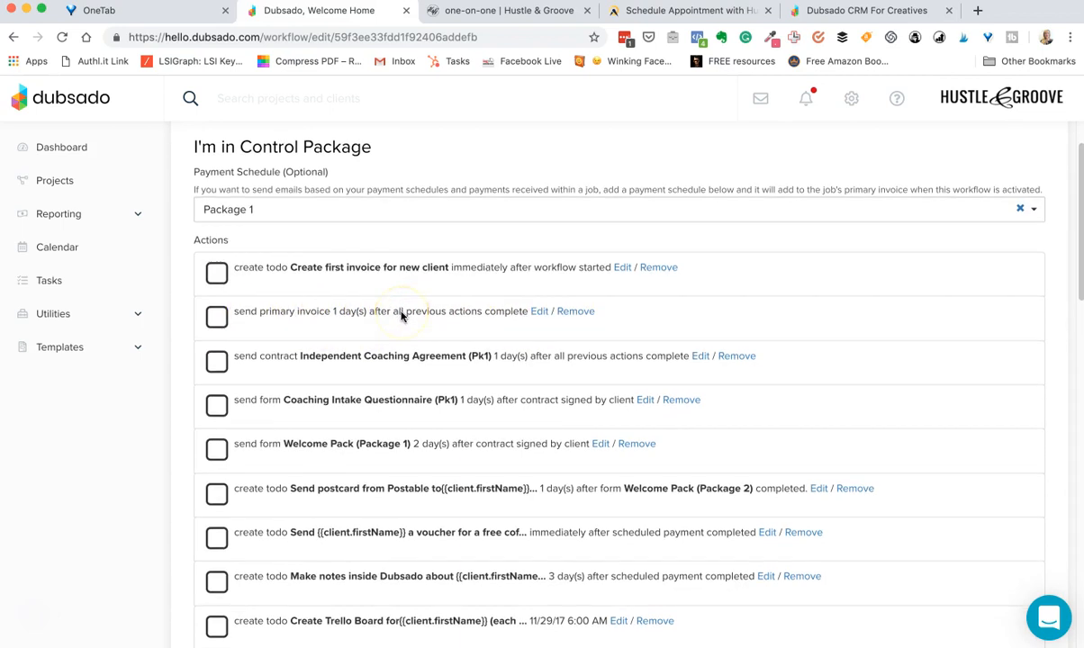
{"action": "scroll", "coordinate": [402, 315], "scroll_direction": "down", "scroll_amount": 1}
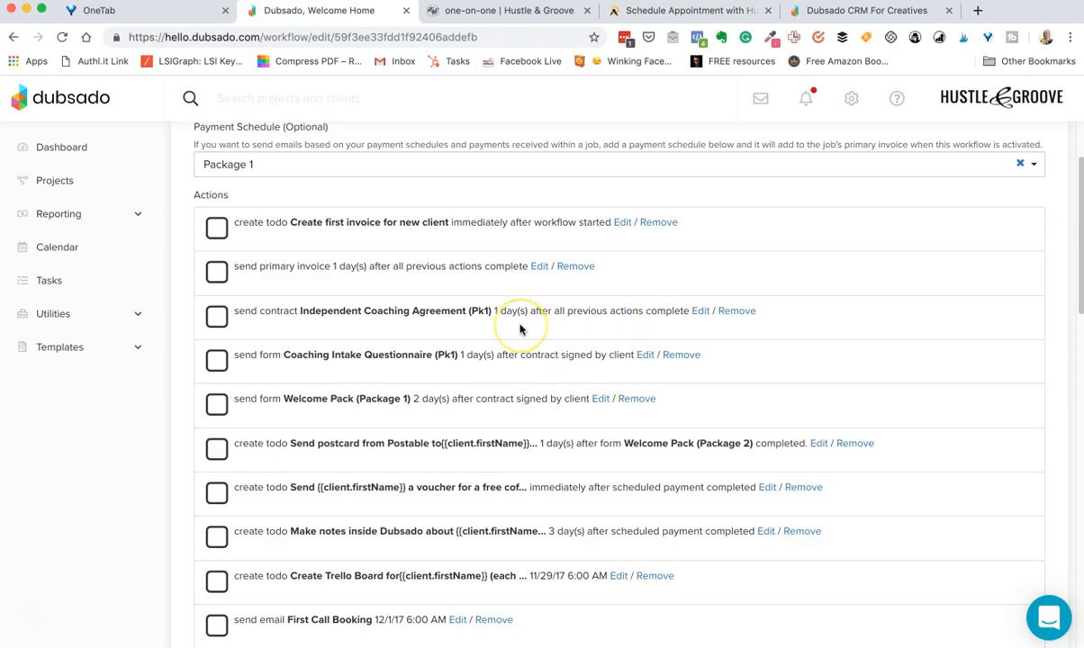
{"action": "scroll", "coordinate": [519, 330], "scroll_direction": "down", "scroll_amount": 1}
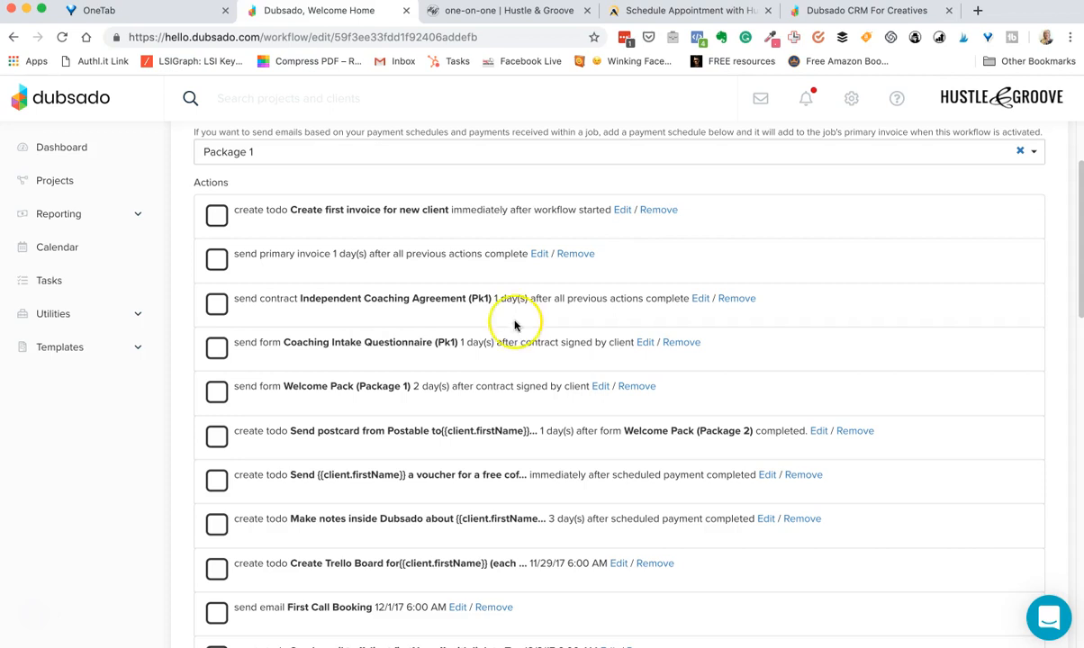
{"action": "scroll", "coordinate": [554, 340], "scroll_direction": "down", "scroll_amount": 1}
{"action": "scroll", "coordinate": [556, 344], "scroll_direction": "down", "scroll_amount": 1}
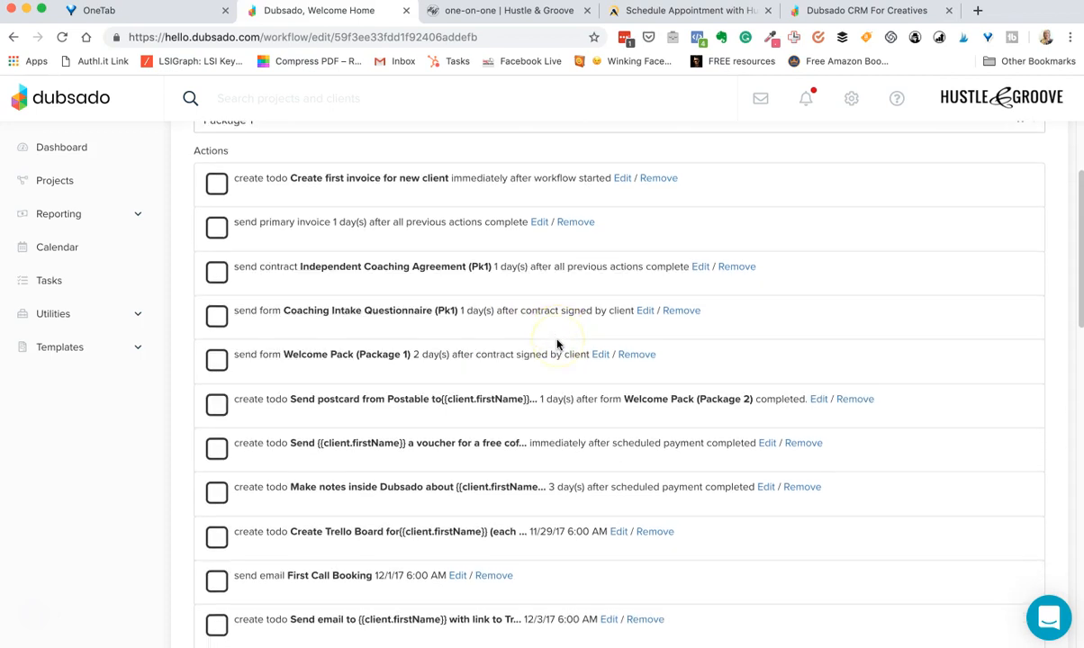
{"action": "scroll", "coordinate": [556, 346], "scroll_direction": "down", "scroll_amount": 1}
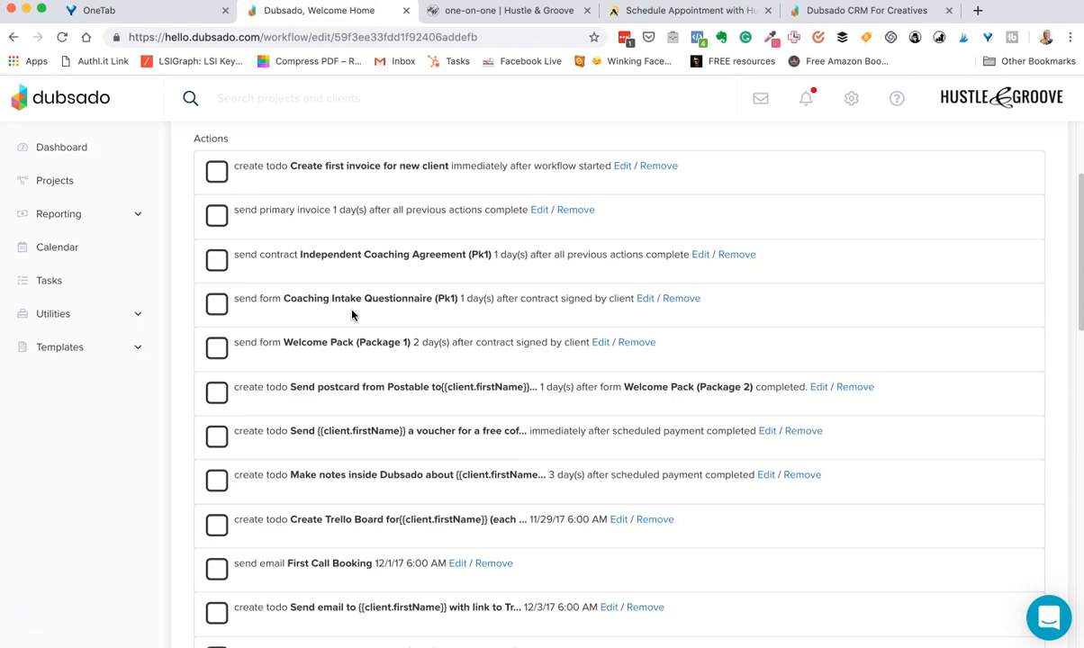
{"action": "scroll", "coordinate": [450, 311], "scroll_direction": "down", "scroll_amount": 1}
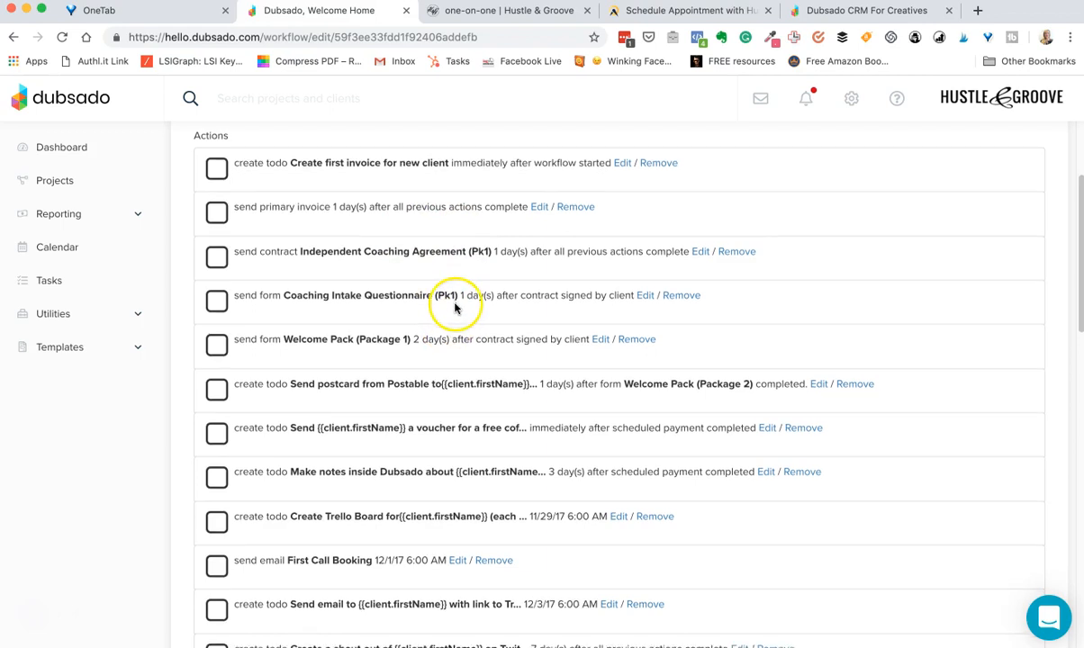
{"action": "scroll", "coordinate": [396, 323], "scroll_direction": "down", "scroll_amount": 1}
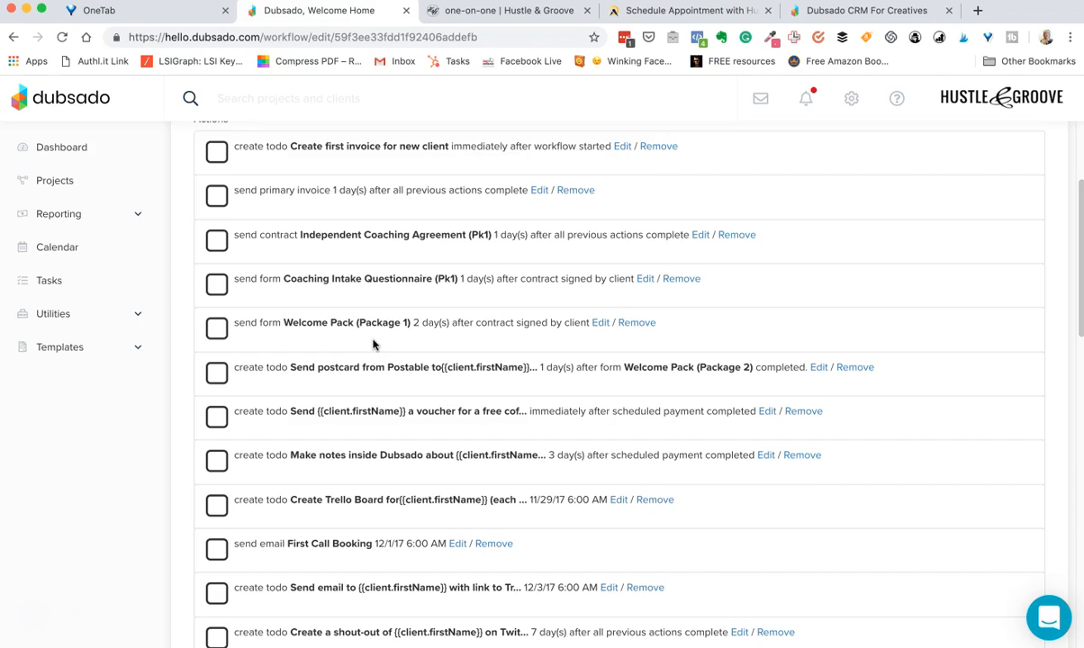
Examine the follow-on todos for the postcard, coffee voucher, Dubsado notes and Trello board, including their triggers and timing.
{"action": "scroll", "coordinate": [365, 325], "scroll_direction": "down", "scroll_amount": 2}
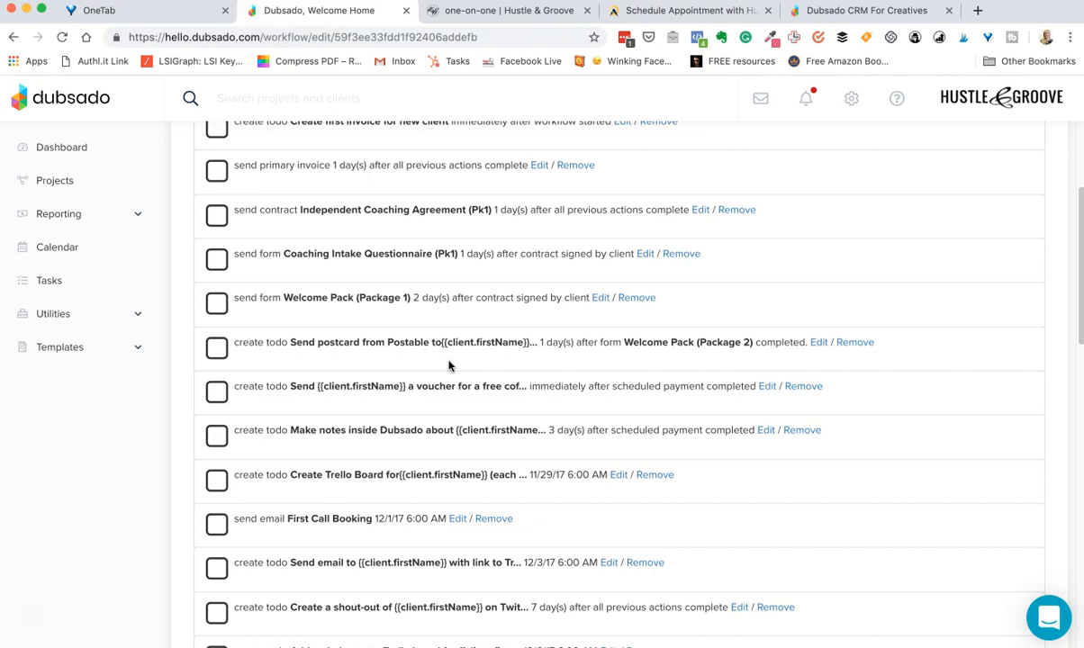
{"action": "scroll", "coordinate": [445, 363], "scroll_direction": "down", "scroll_amount": 2}
{"action": "left_click", "coordinate": [593, 334]}
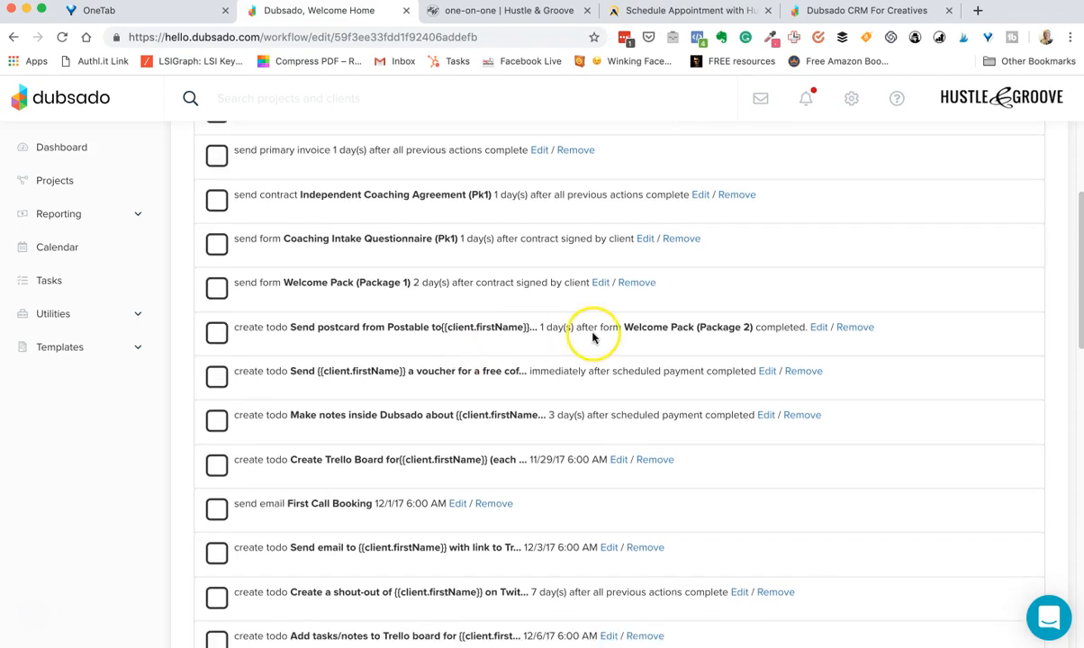
{"action": "scroll", "coordinate": [592, 338], "scroll_direction": "down", "scroll_amount": 1}
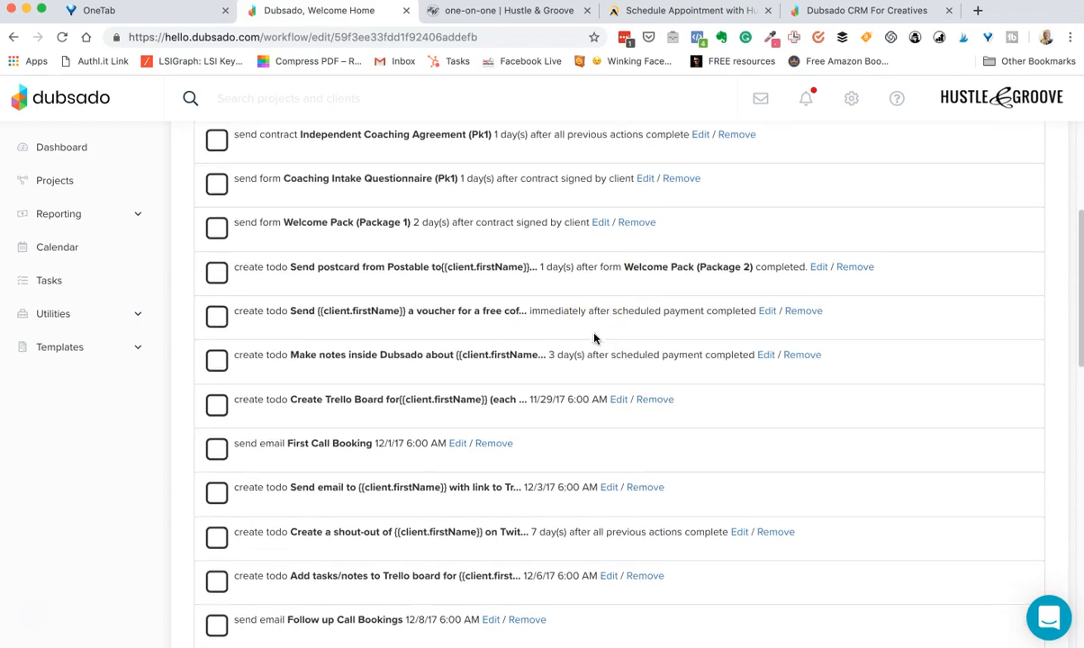
{"action": "left_click", "coordinate": [680, 311]}
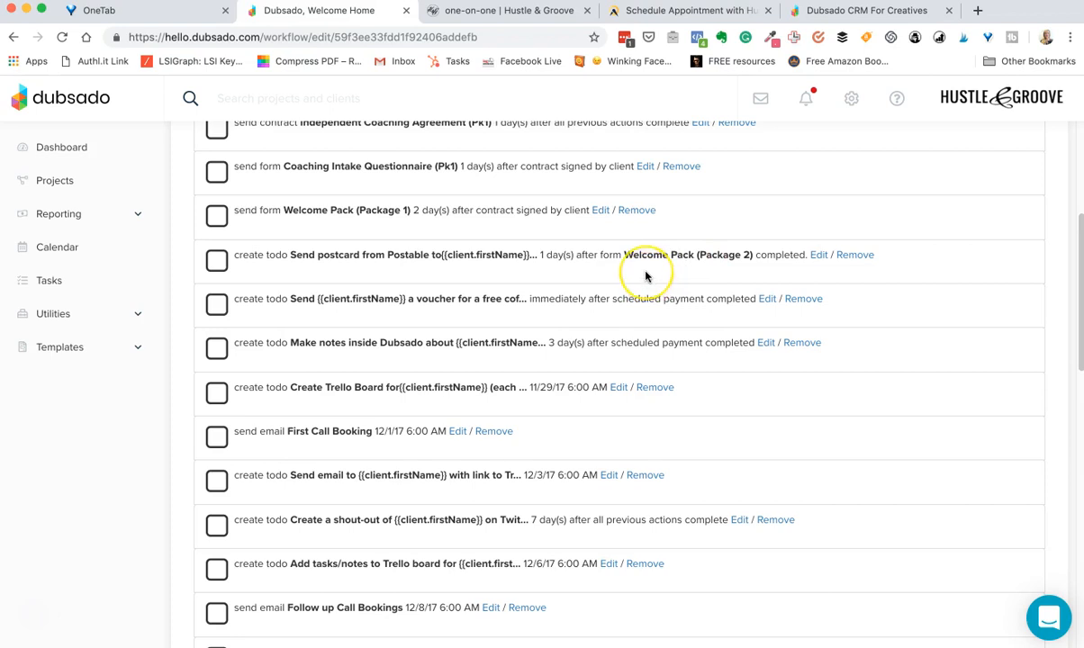
{"action": "scroll", "coordinate": [647, 275], "scroll_direction": "down", "scroll_amount": 1}
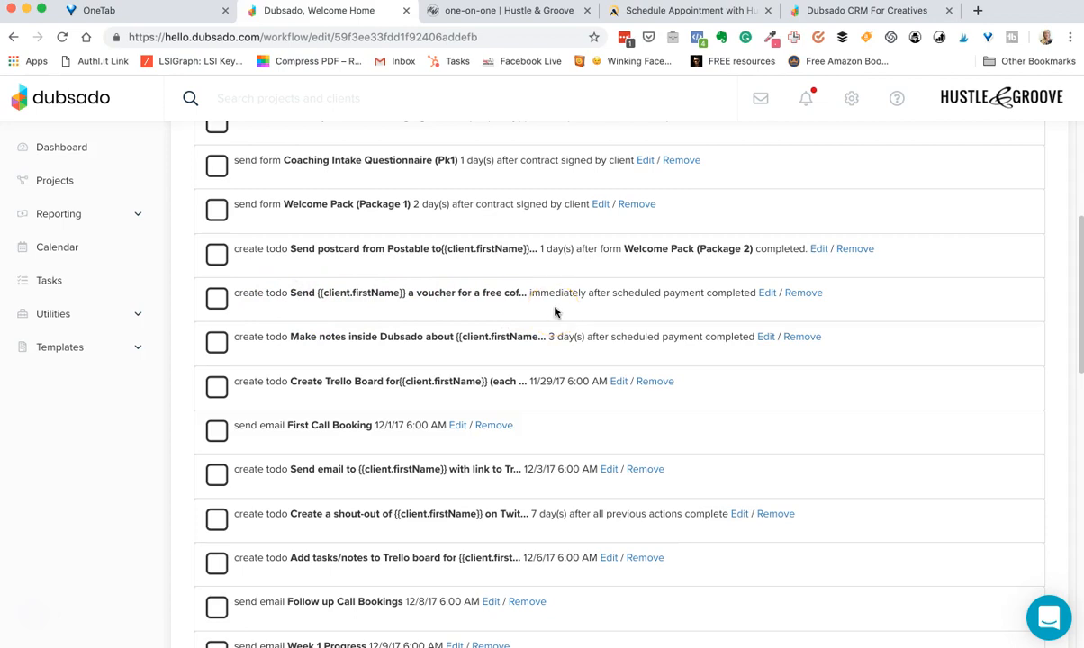
{"action": "scroll", "coordinate": [374, 338], "scroll_direction": "down", "scroll_amount": 1}
{"action": "scroll", "coordinate": [374, 341], "scroll_direction": "down", "scroll_amount": 1}
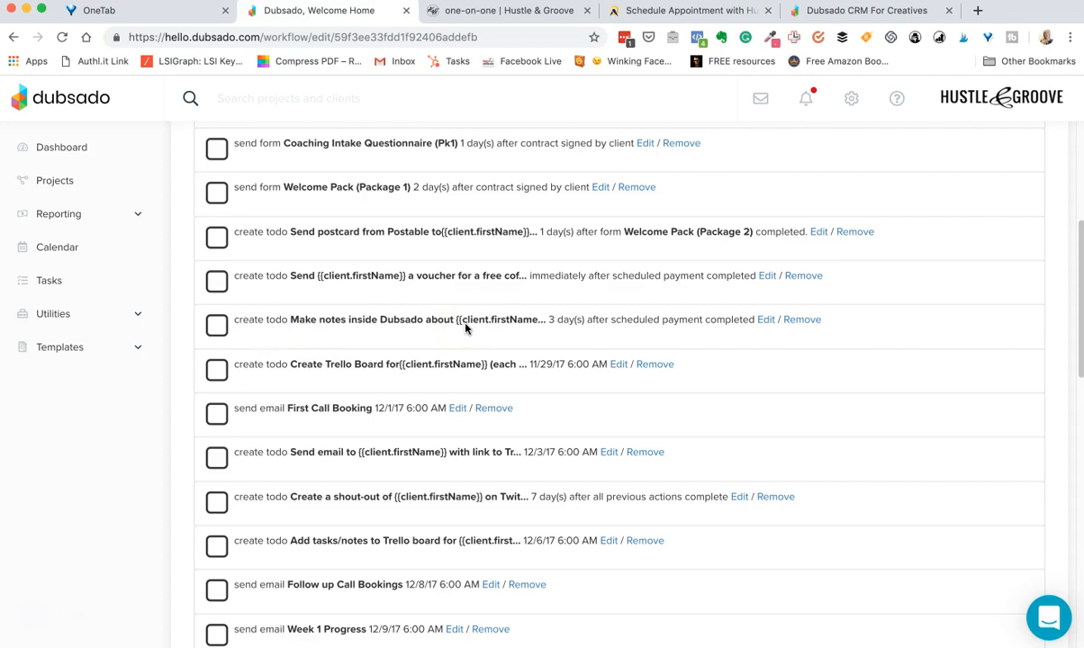
{"action": "scroll", "coordinate": [788, 300], "scroll_direction": "down", "scroll_amount": 2}
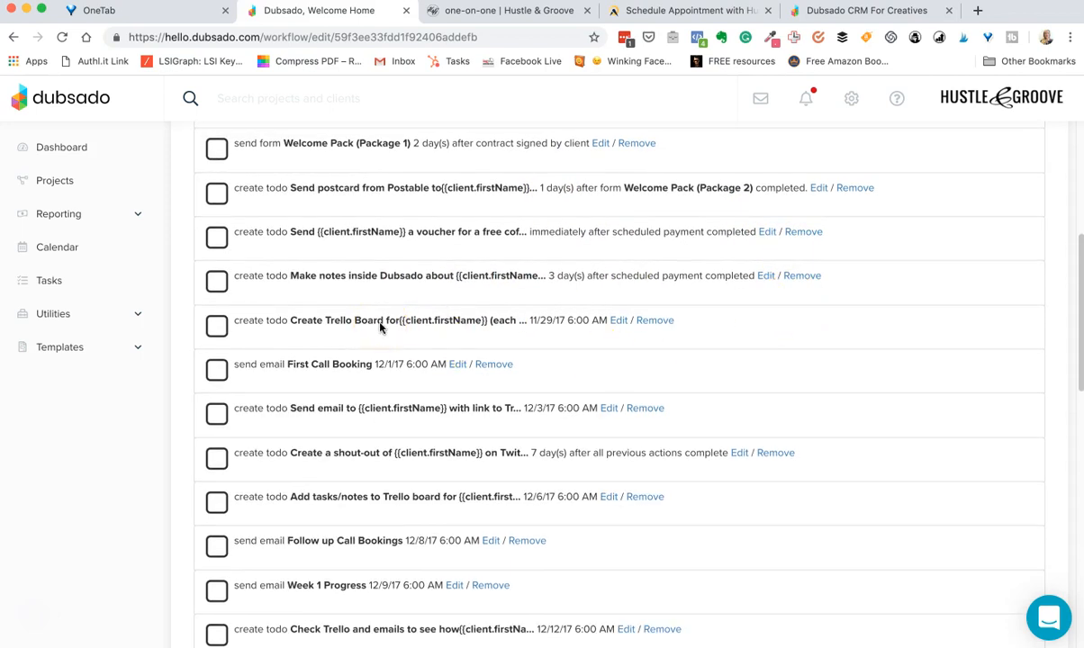
{"action": "scroll", "coordinate": [426, 342], "scroll_direction": "down", "scroll_amount": 1}
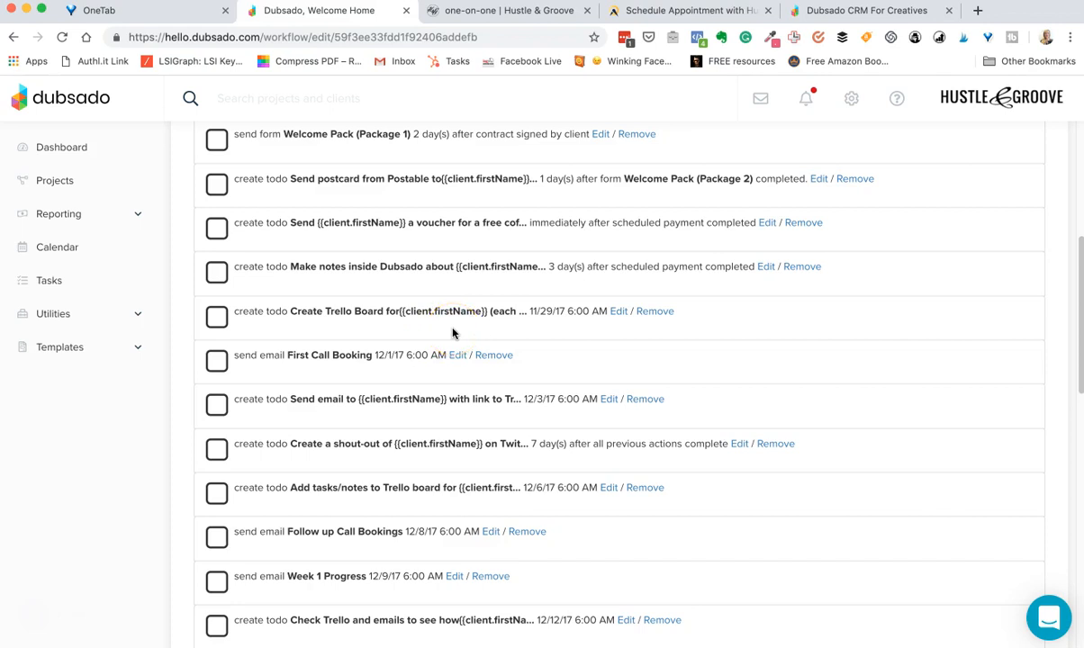
{"action": "scroll", "coordinate": [436, 327], "scroll_direction": "down", "scroll_amount": 2}
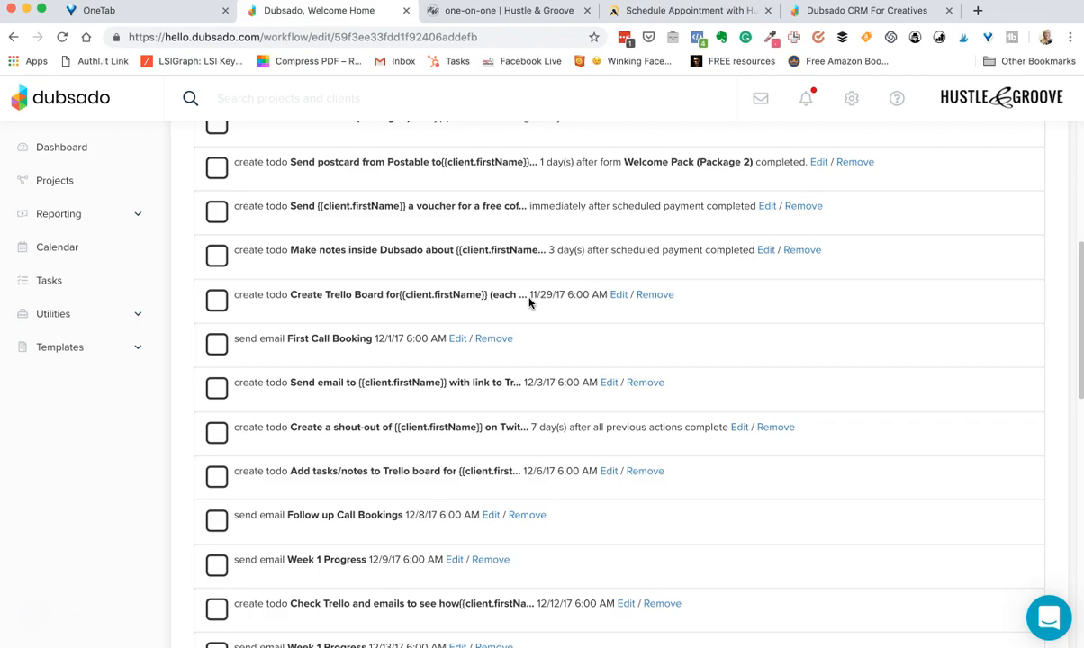
Change the Create Trello Board todo to relative timing of 3 days after all previous actions complete and apply it.
{"action": "left_click", "coordinate": [617, 296]}
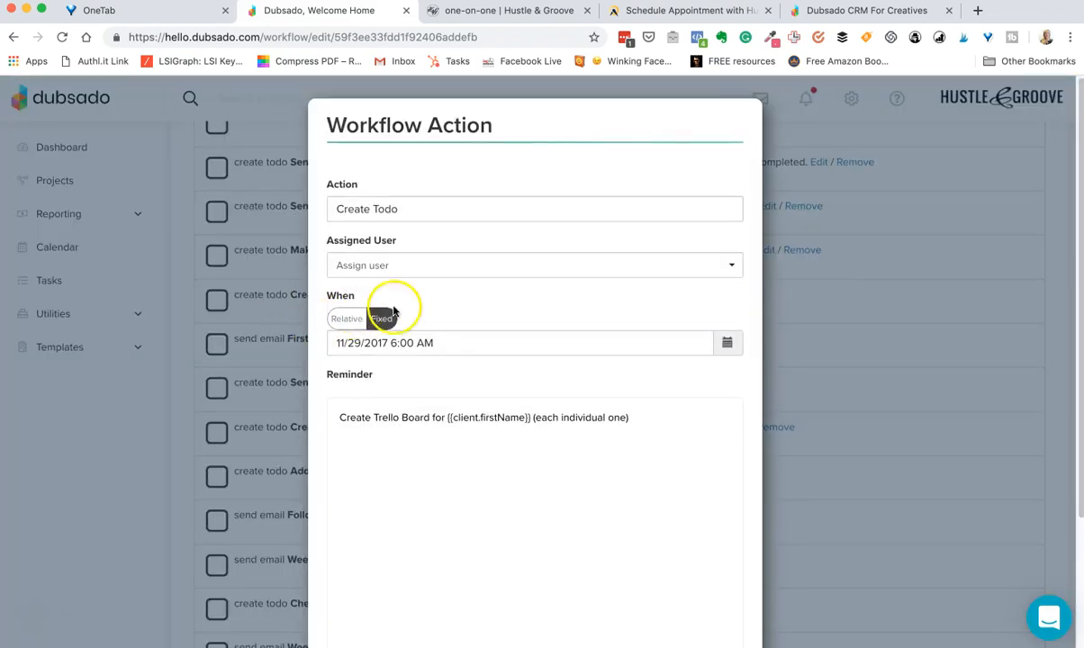
{"action": "left_click", "coordinate": [350, 319]}
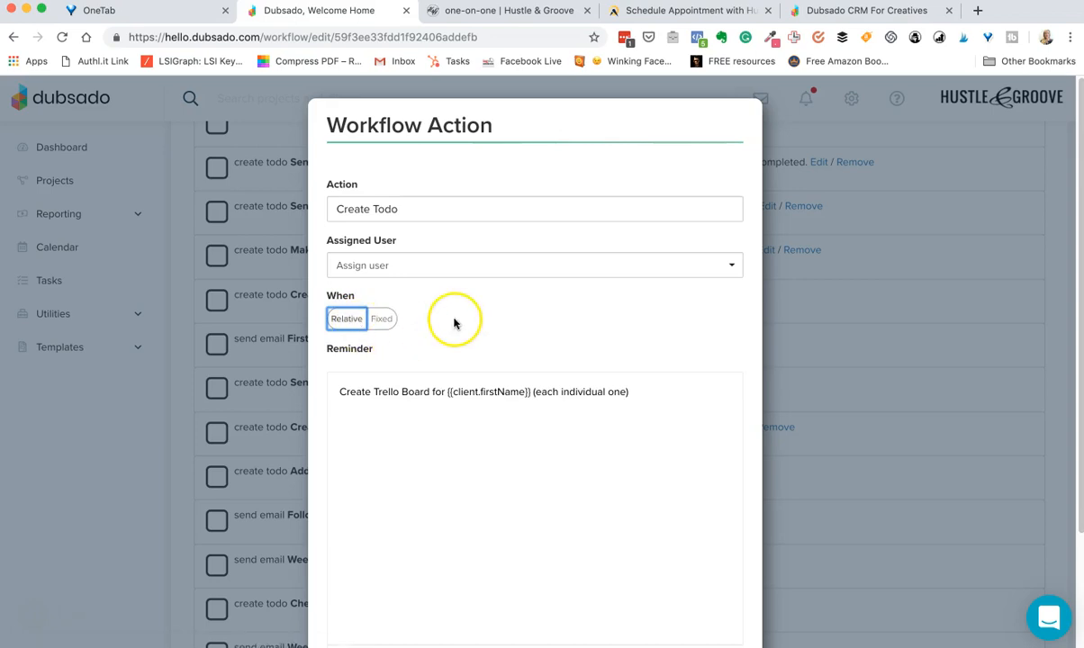
{"action": "left_click", "coordinate": [355, 321]}
{"action": "left_click", "coordinate": [382, 319]}
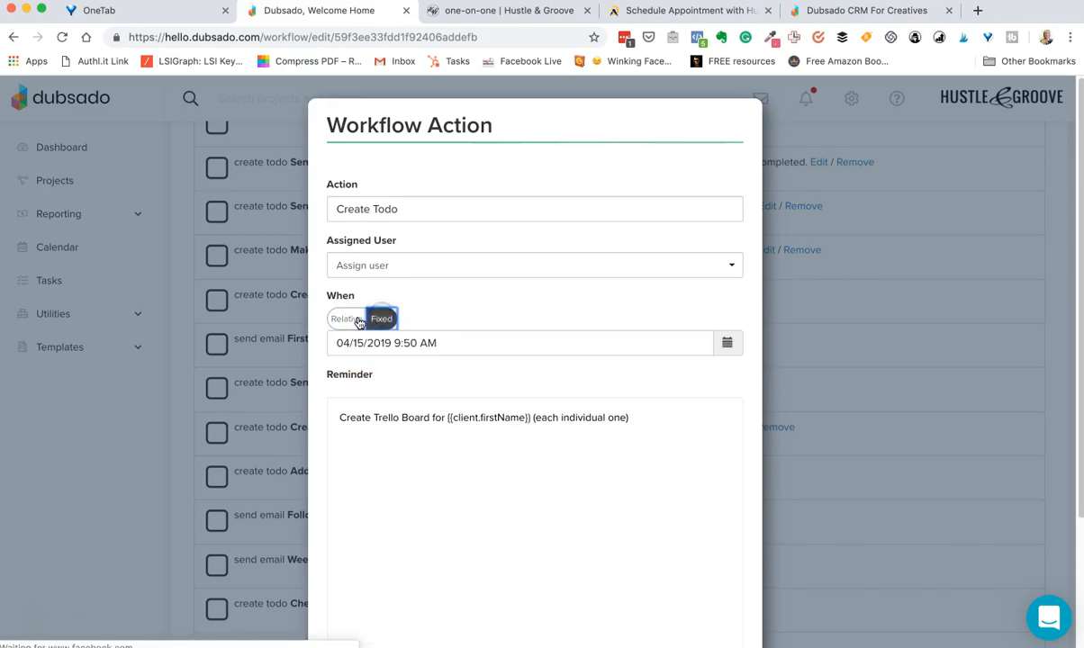
{"action": "left_click", "coordinate": [355, 322]}
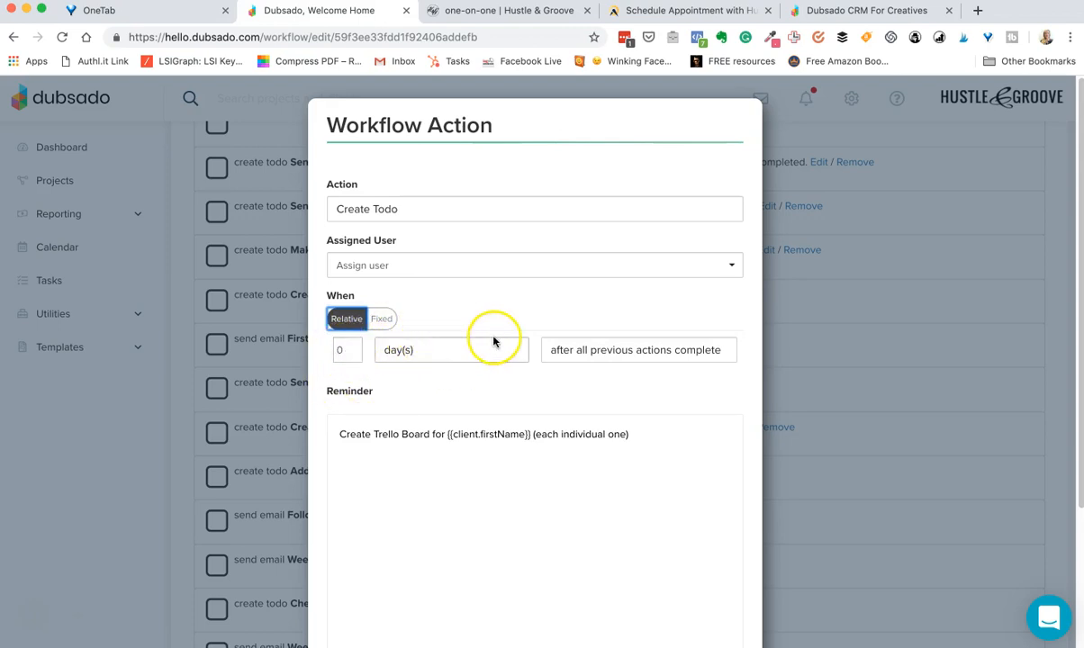
{"action": "double_click", "coordinate": [341, 351]}
{"action": "type", "text": "7"}
{"action": "scroll", "coordinate": [584, 403], "scroll_direction": "down", "scroll_amount": 1}
{"action": "left_click_drag", "start_coordinate": [349, 343], "coordinate": [321, 340]}
{"action": "type", "text": "3"}
{"action": "scroll", "coordinate": [559, 394], "scroll_direction": "down", "scroll_amount": 5}
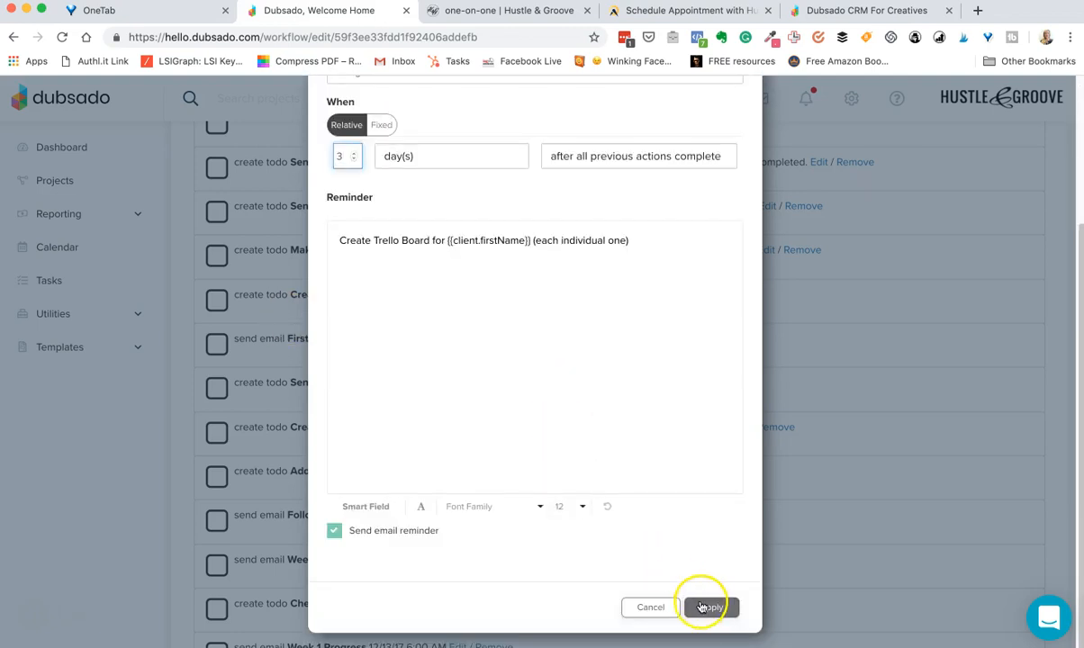
{"action": "left_click", "coordinate": [703, 607]}
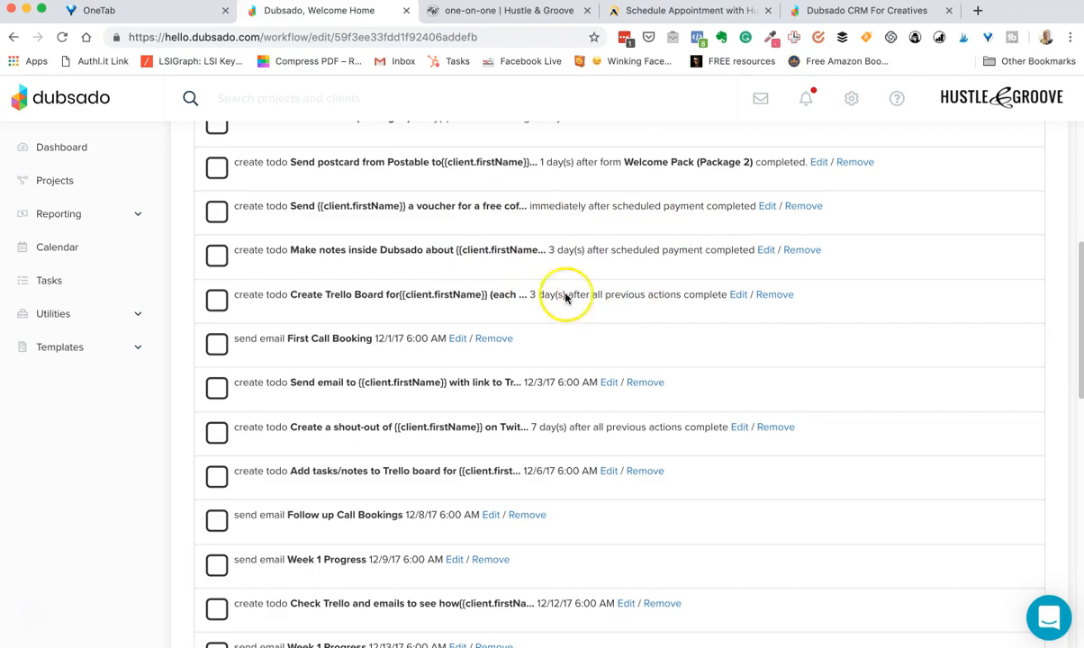
Switch the First Call Booking email to relative timing, 2 days after all previous actions complete, and apply it.
{"action": "scroll", "coordinate": [595, 311], "scroll_direction": "down", "scroll_amount": 1}
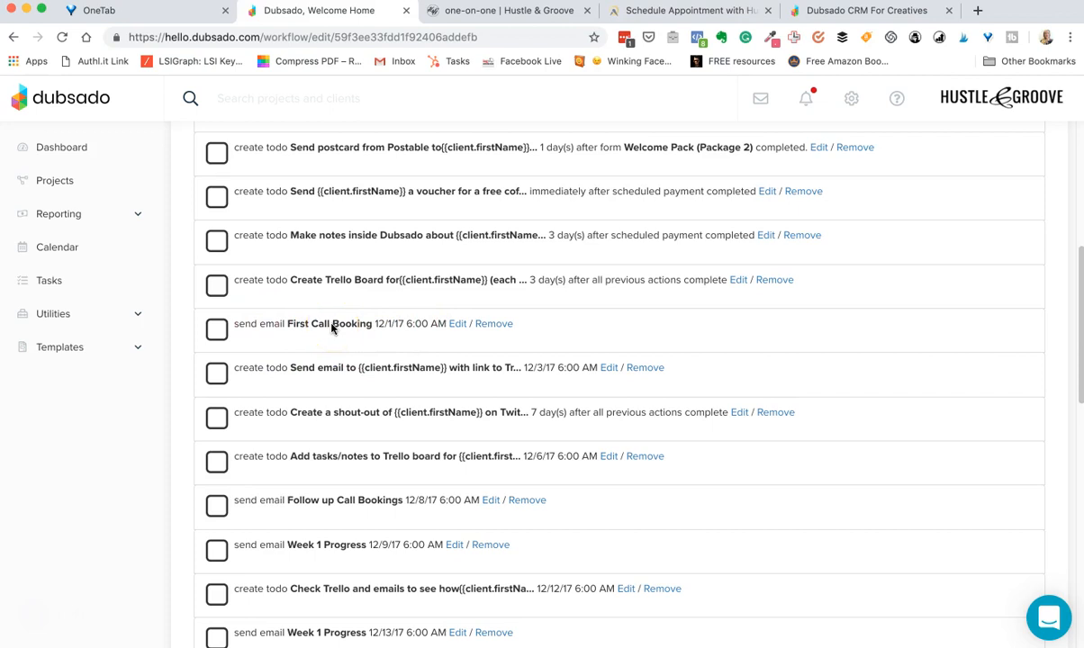
{"action": "left_click", "coordinate": [457, 324]}
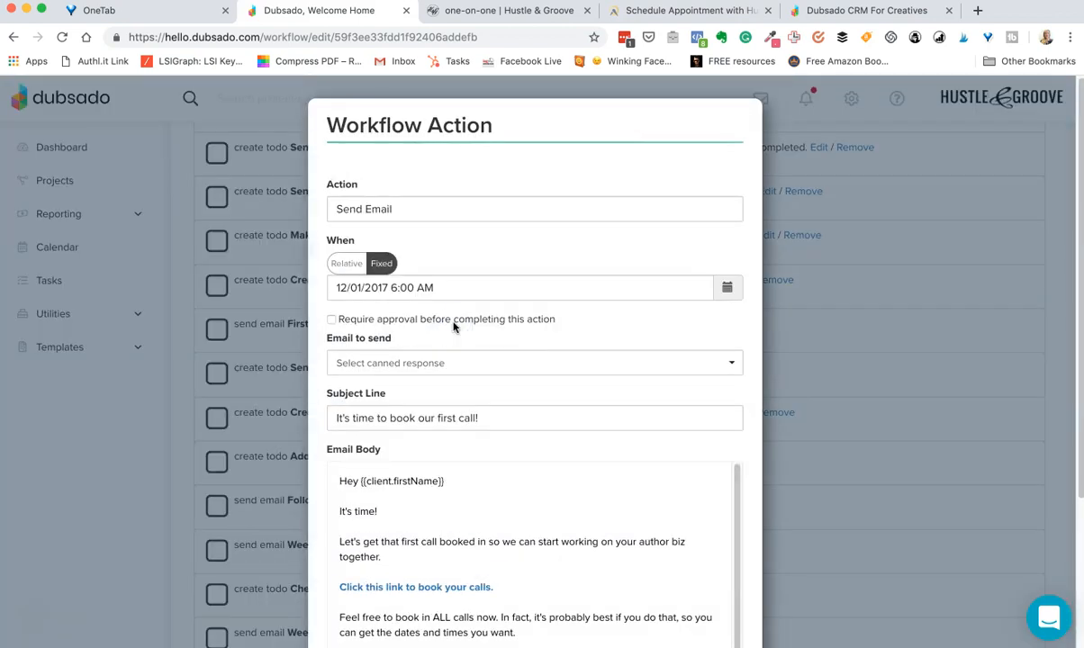
{"action": "scroll", "coordinate": [504, 331], "scroll_direction": "down", "scroll_amount": 2}
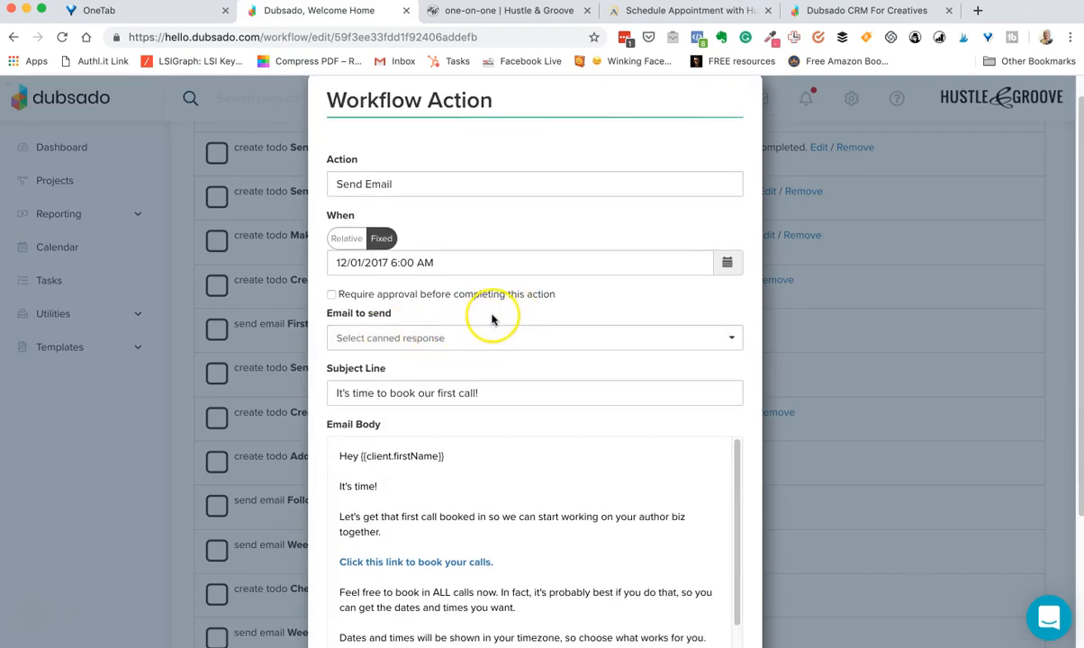
{"action": "scroll", "coordinate": [492, 319], "scroll_direction": "down", "scroll_amount": 1}
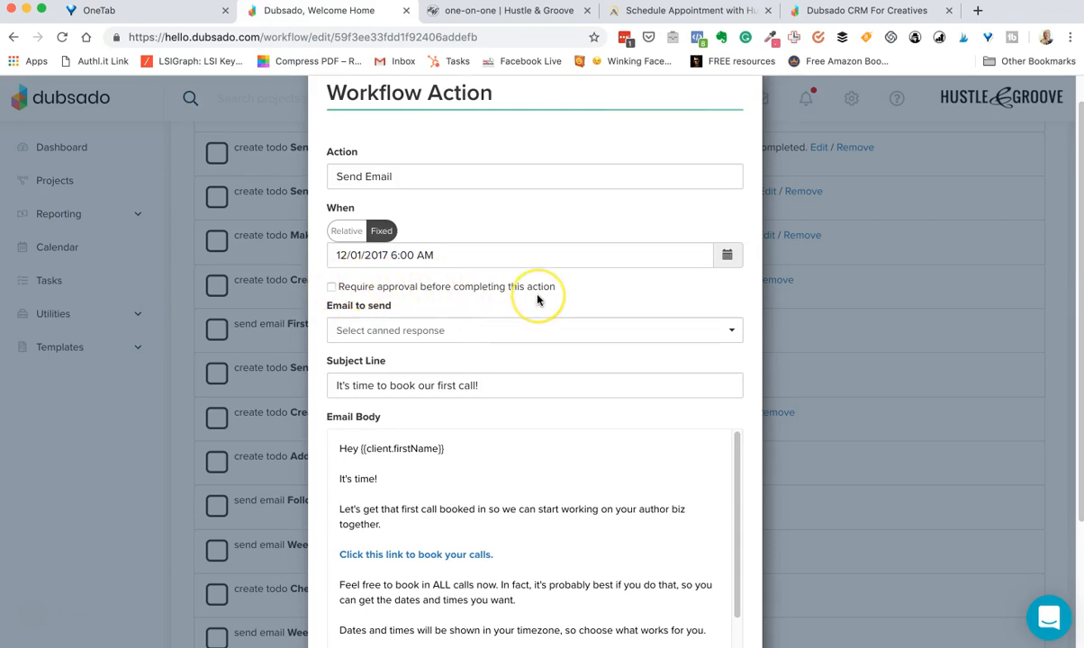
{"action": "left_click", "coordinate": [339, 234]}
{"action": "left_click", "coordinate": [342, 234]}
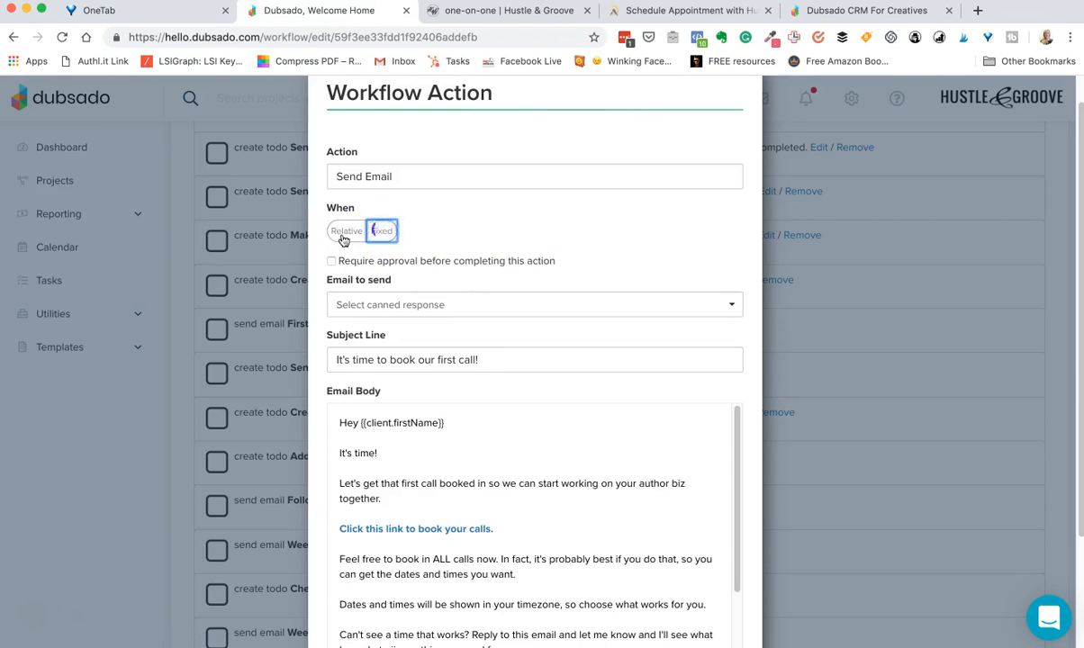
{"action": "left_click", "coordinate": [344, 234]}
{"action": "left_click", "coordinate": [344, 259]}
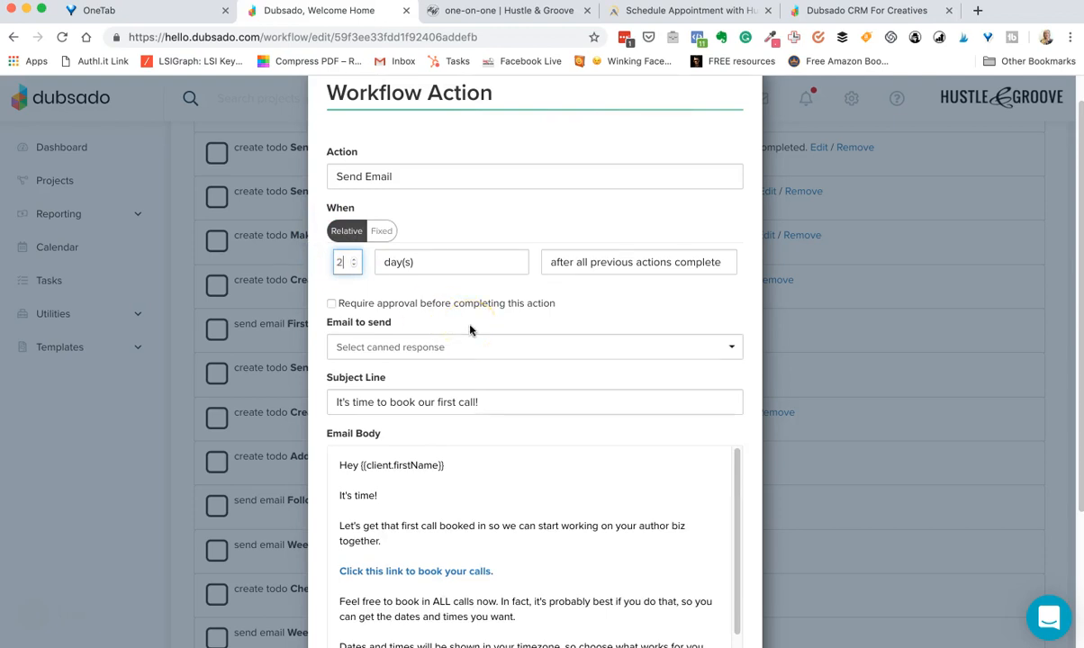
{"action": "scroll", "coordinate": [631, 390], "scroll_direction": "down", "scroll_amount": 5}
{"action": "left_click", "coordinate": [708, 606]}
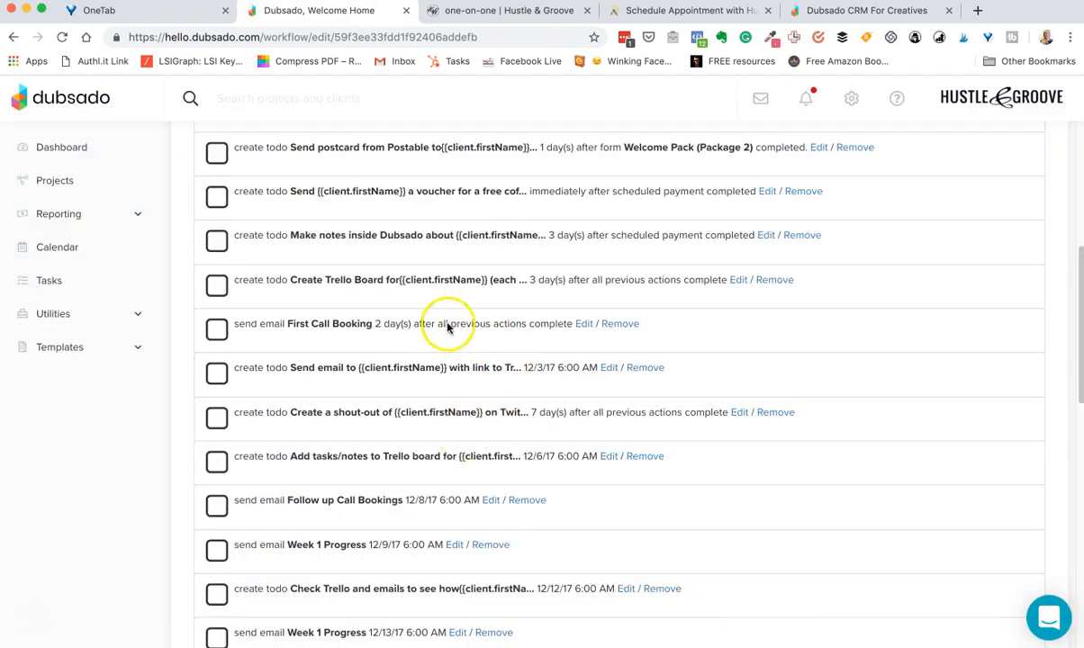
Reset the First Call Booking email's delay so it sends immediately after all previous actions complete, and apply the change.
{"action": "left_click", "coordinate": [582, 323]}
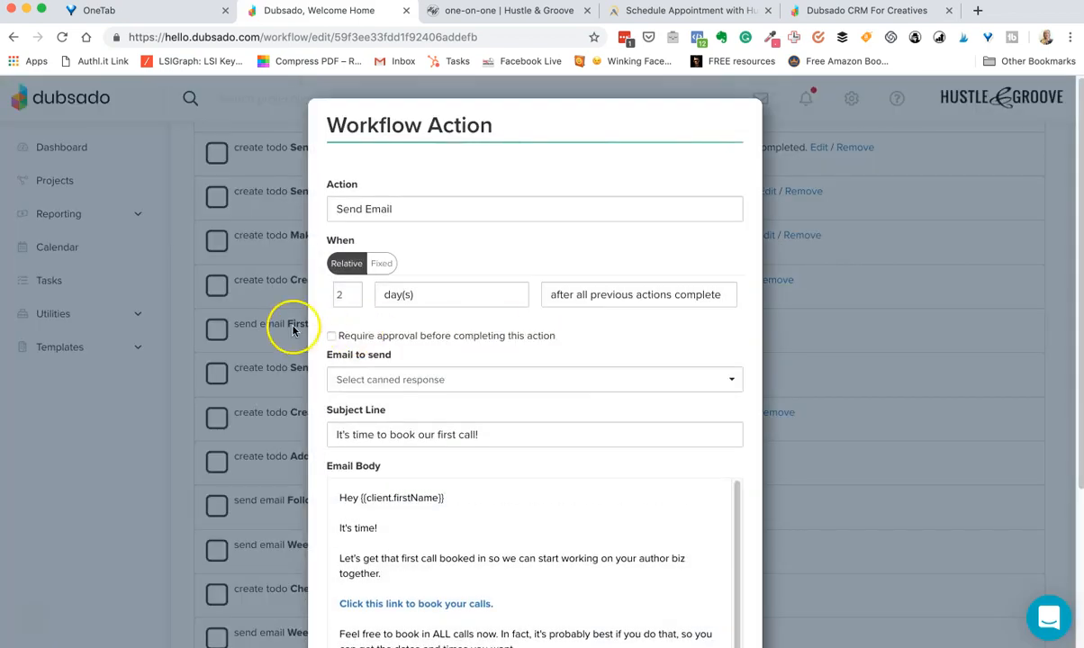
{"action": "double_click", "coordinate": [338, 296]}
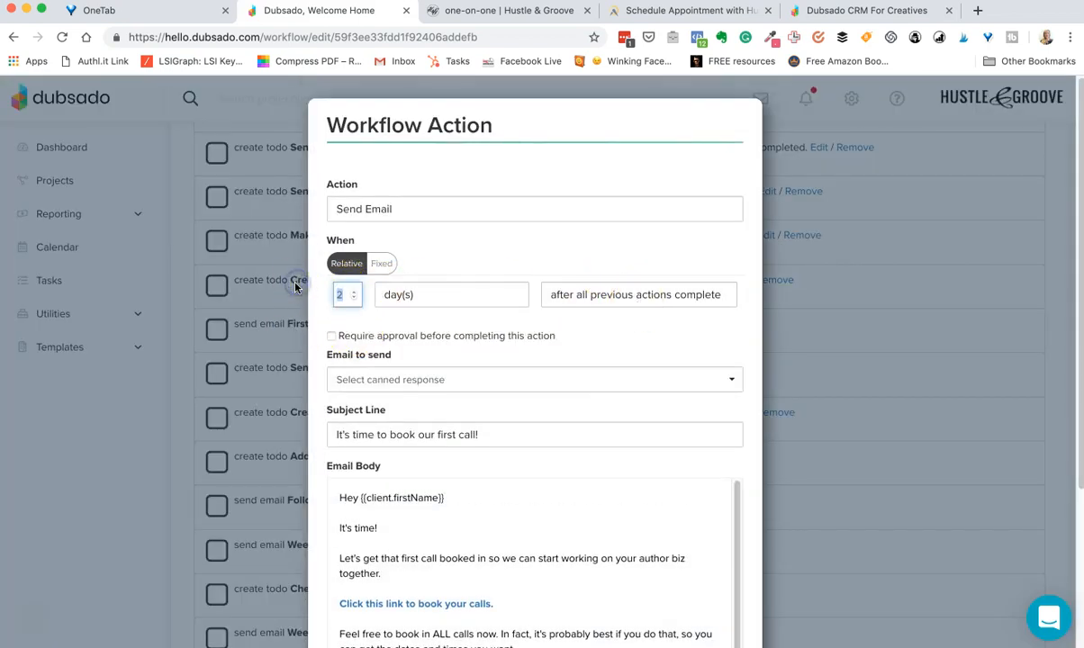
{"action": "scroll", "coordinate": [549, 360], "scroll_direction": "down", "scroll_amount": 2}
{"action": "scroll", "coordinate": [687, 540], "scroll_direction": "down", "scroll_amount": 1}
{"action": "scroll", "coordinate": [621, 609], "scroll_direction": "down", "scroll_amount": 1}
{"action": "left_click", "coordinate": [708, 607]}
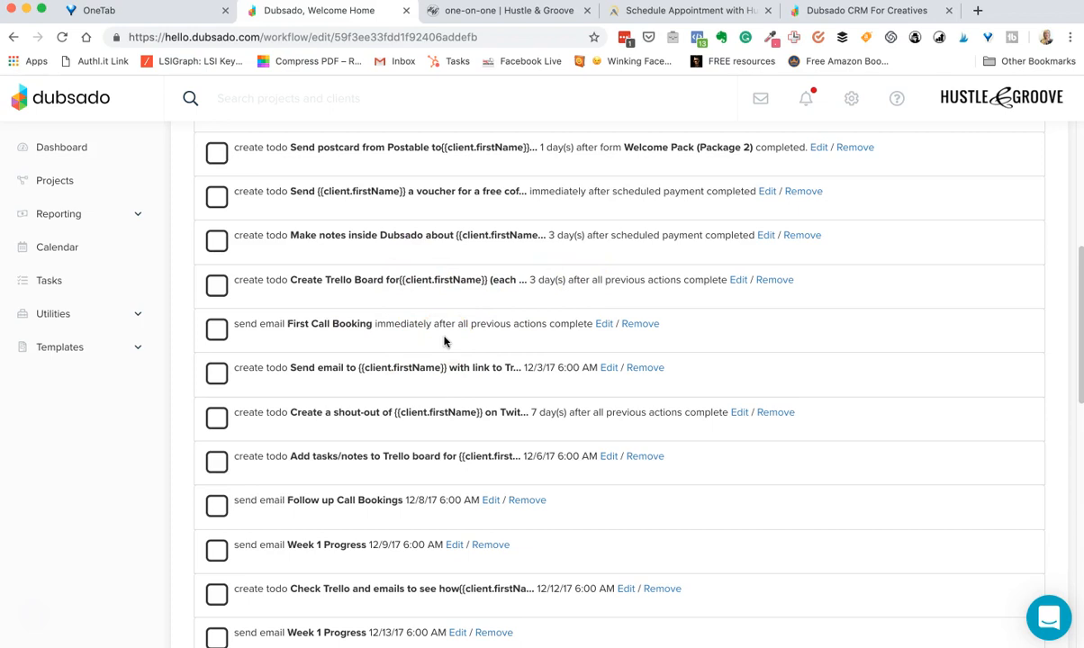
Examine the reminder text and timing of the todo for emailing the client the Trello board link, and close it.
{"action": "scroll", "coordinate": [443, 340], "scroll_direction": "down", "scroll_amount": 1}
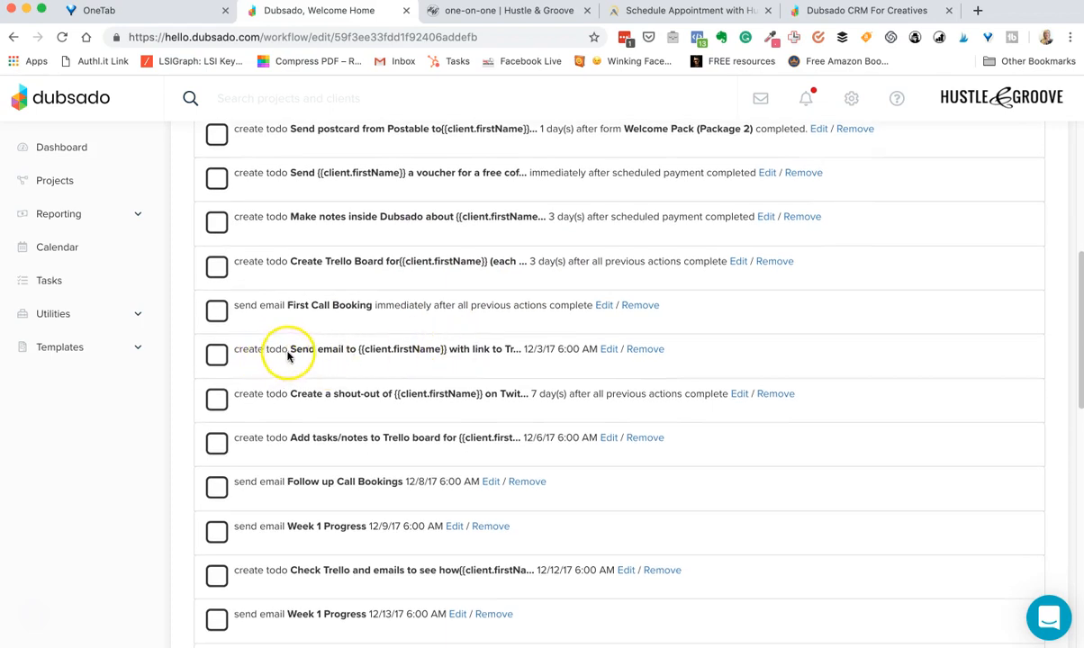
{"action": "left_click", "coordinate": [607, 351]}
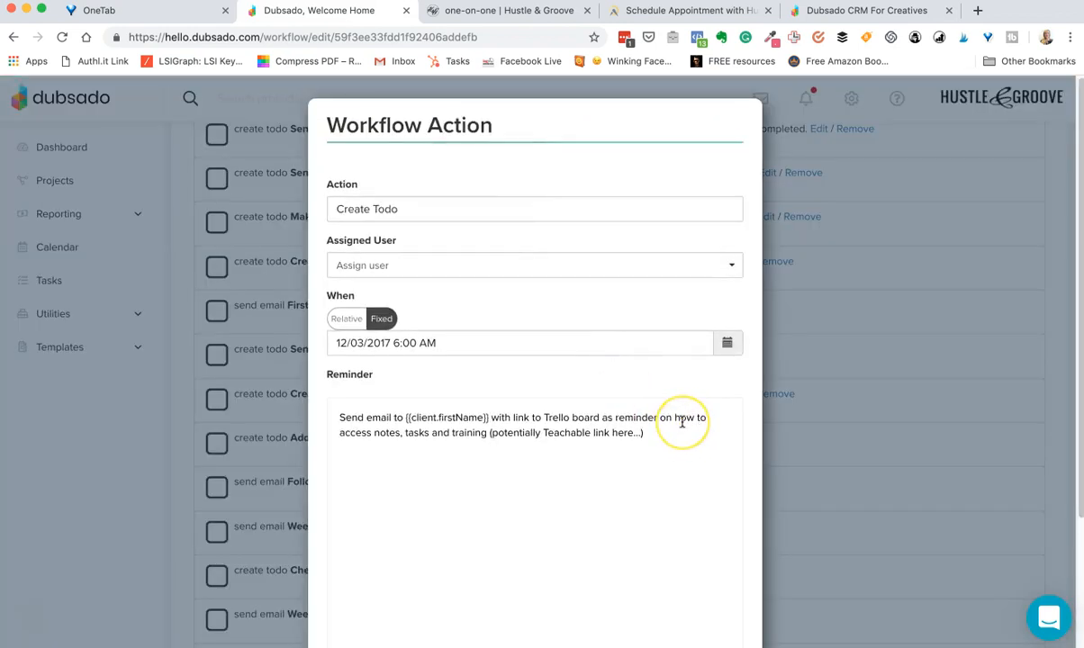
{"action": "scroll", "coordinate": [683, 423], "scroll_direction": "down", "scroll_amount": 3}
{"action": "left_click", "coordinate": [702, 608]}
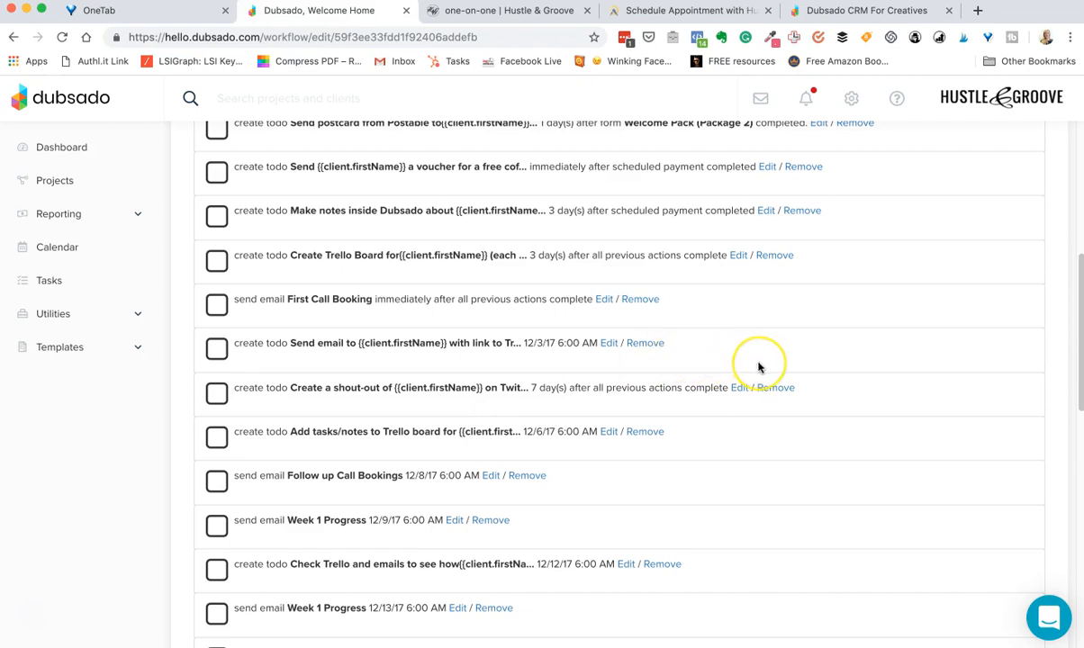
Examine the remaining workflow actions, from the social shout-out todo through the progress emails to the final check-in todo, including their timing.
{"action": "scroll", "coordinate": [757, 365], "scroll_direction": "down", "scroll_amount": 1}
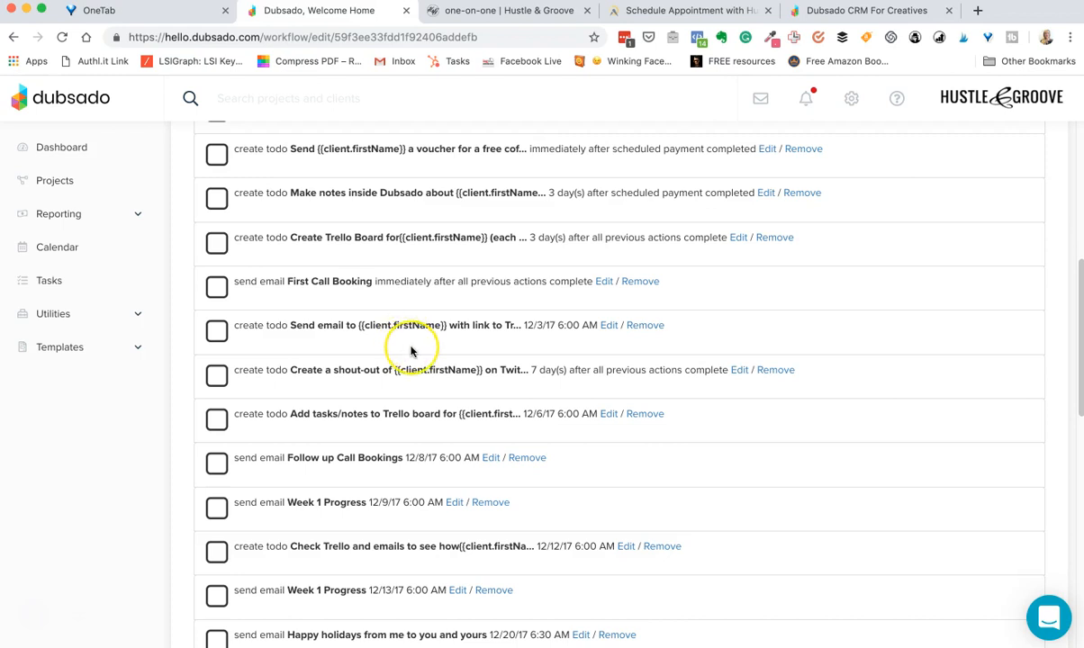
{"action": "scroll", "coordinate": [411, 351], "scroll_direction": "down", "scroll_amount": 2}
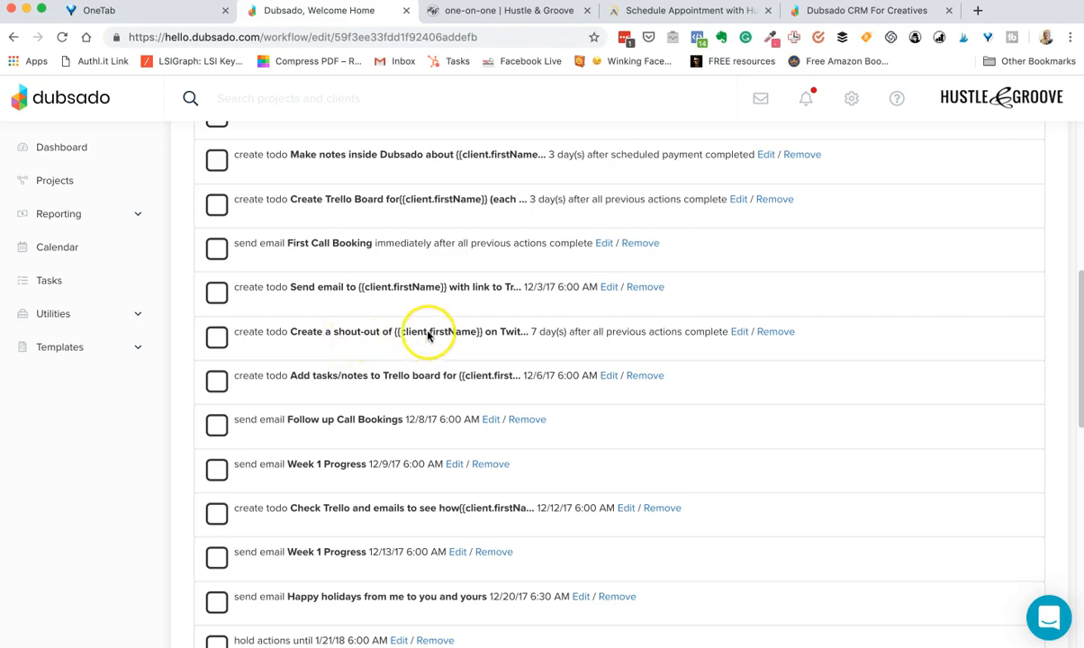
{"action": "scroll", "coordinate": [429, 338], "scroll_direction": "down", "scroll_amount": 1}
{"action": "scroll", "coordinate": [545, 373], "scroll_direction": "down", "scroll_amount": 1}
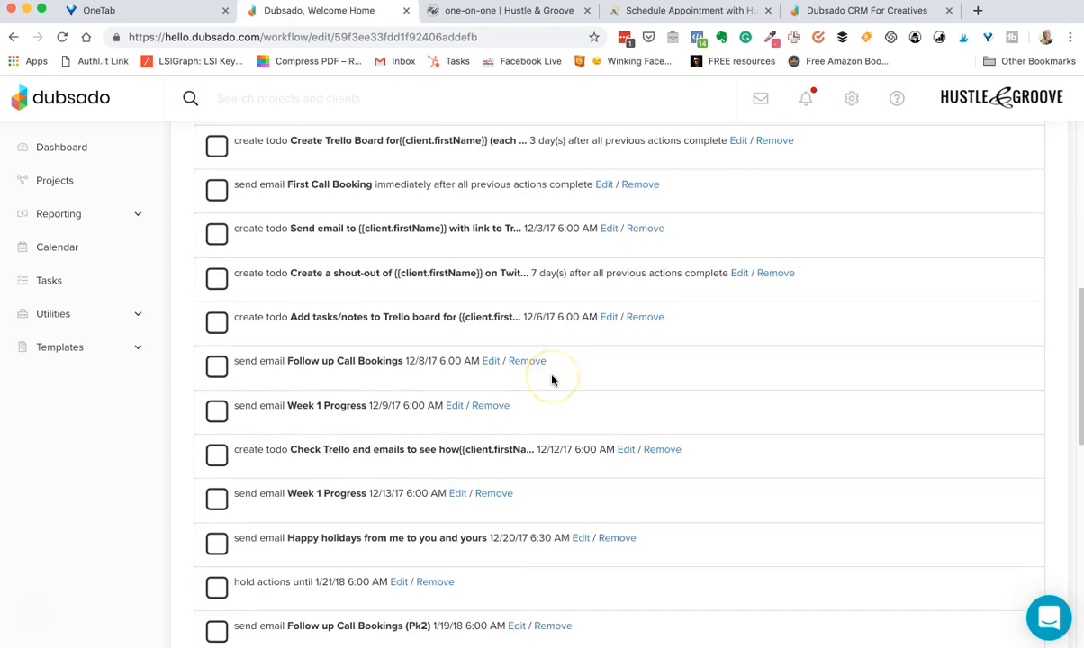
{"action": "scroll", "coordinate": [553, 379], "scroll_direction": "down", "scroll_amount": 1}
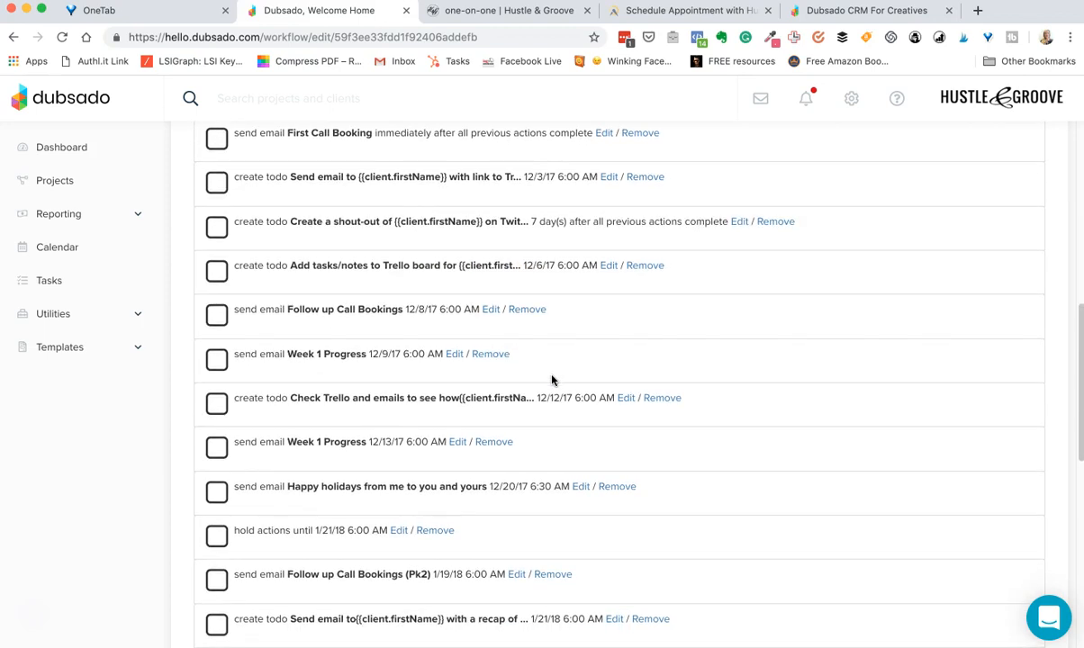
{"action": "scroll", "coordinate": [552, 379], "scroll_direction": "down", "scroll_amount": 1}
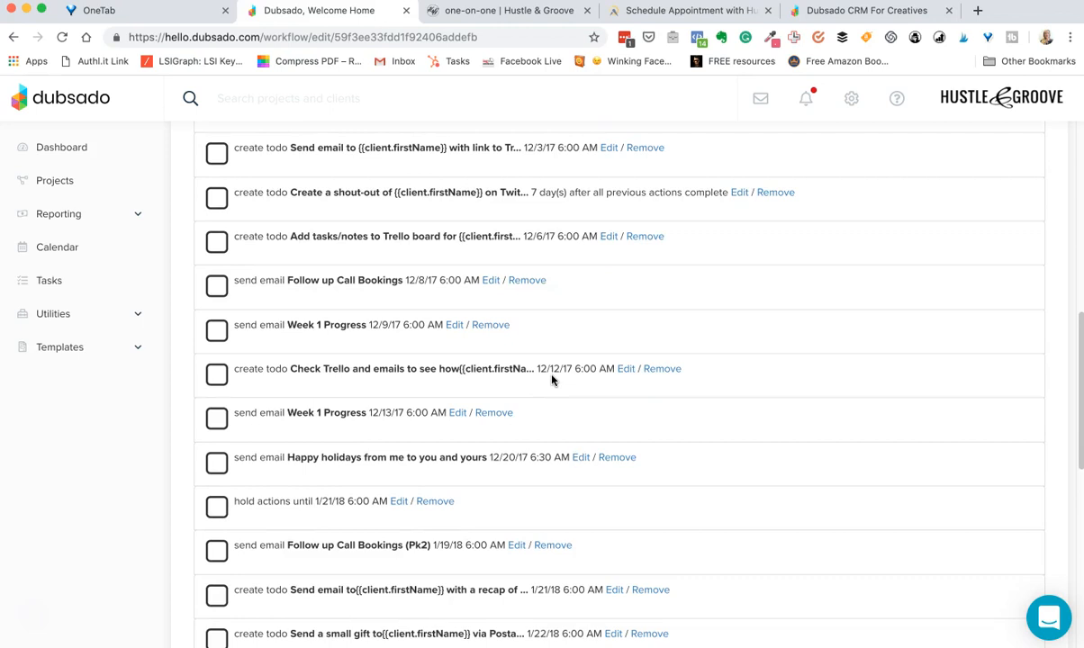
{"action": "scroll", "coordinate": [552, 379], "scroll_direction": "down", "scroll_amount": 1}
{"action": "left_click", "coordinate": [684, 399]}
{"action": "scroll", "coordinate": [685, 401], "scroll_direction": "down", "scroll_amount": 1}
{"action": "scroll", "coordinate": [684, 401], "scroll_direction": "down", "scroll_amount": 5}
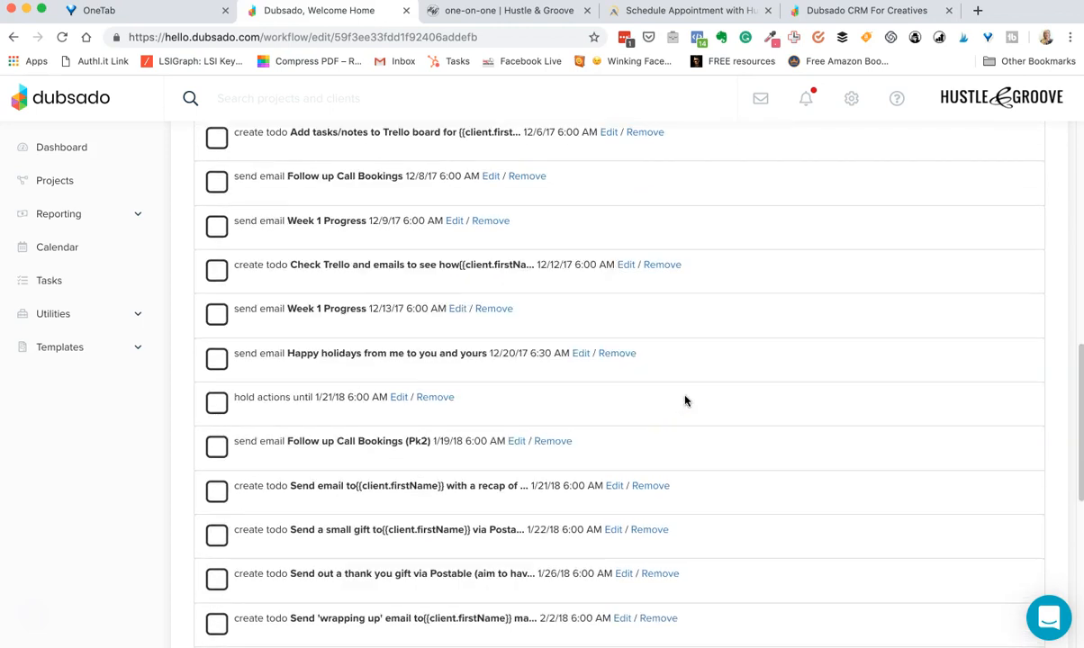
{"action": "scroll", "coordinate": [684, 400], "scroll_direction": "down", "scroll_amount": 7}
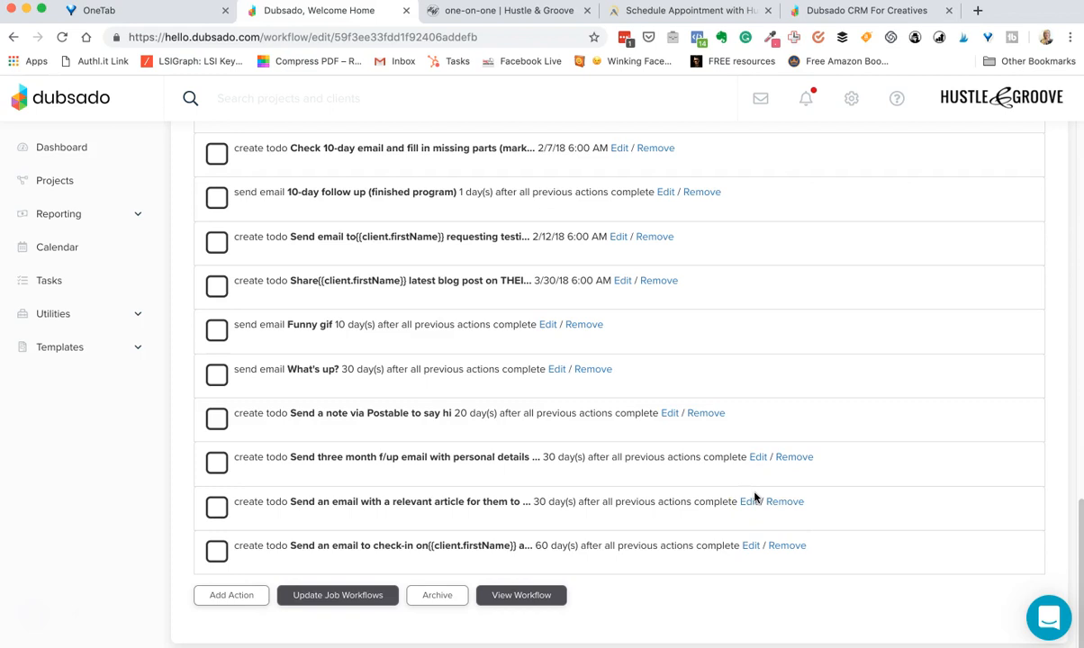
Update the job workflows with the edited I'm in Control Package actions and confirm the update.
{"action": "scroll", "coordinate": [737, 421], "scroll_direction": "up", "scroll_amount": 15}
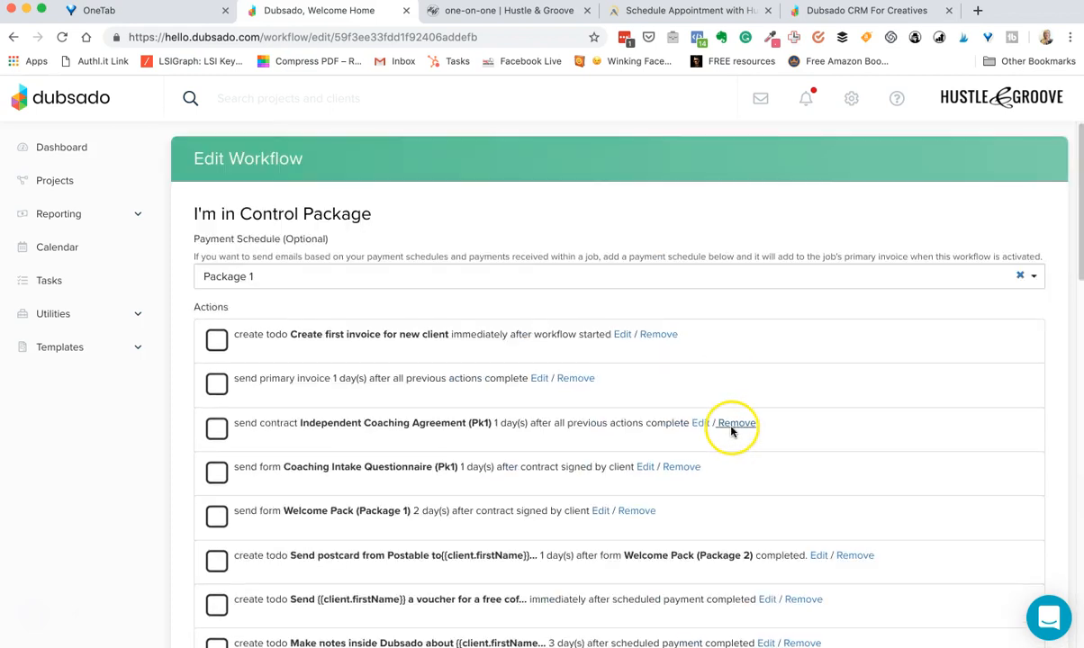
{"action": "scroll", "coordinate": [732, 432], "scroll_direction": "down", "scroll_amount": 15}
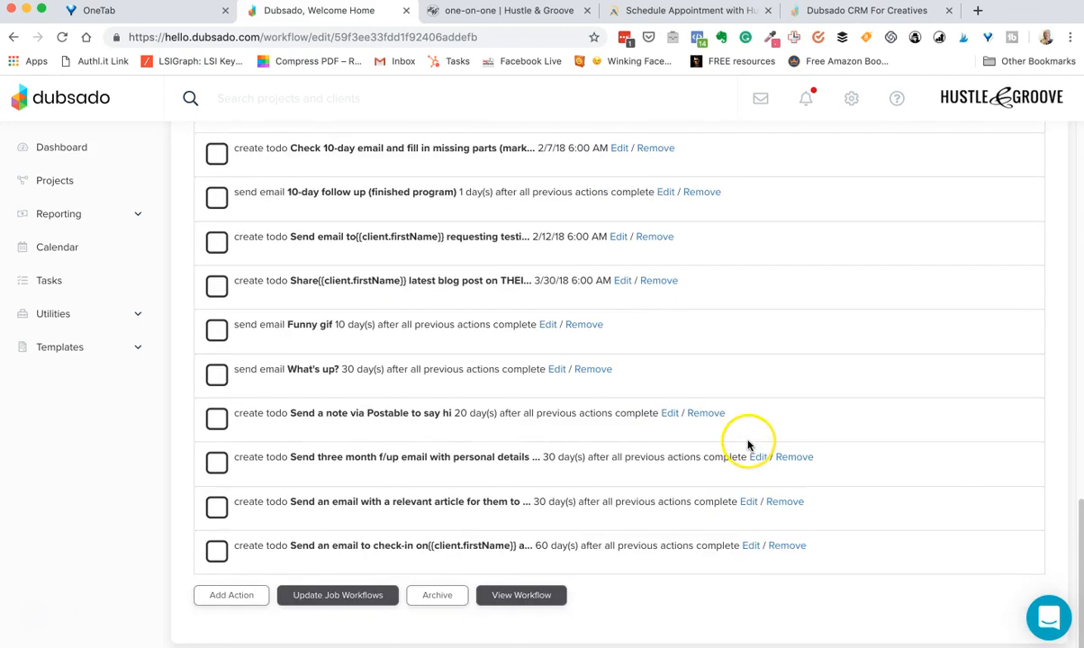
{"action": "left_click", "coordinate": [355, 599]}
{"action": "left_click", "coordinate": [598, 450]}
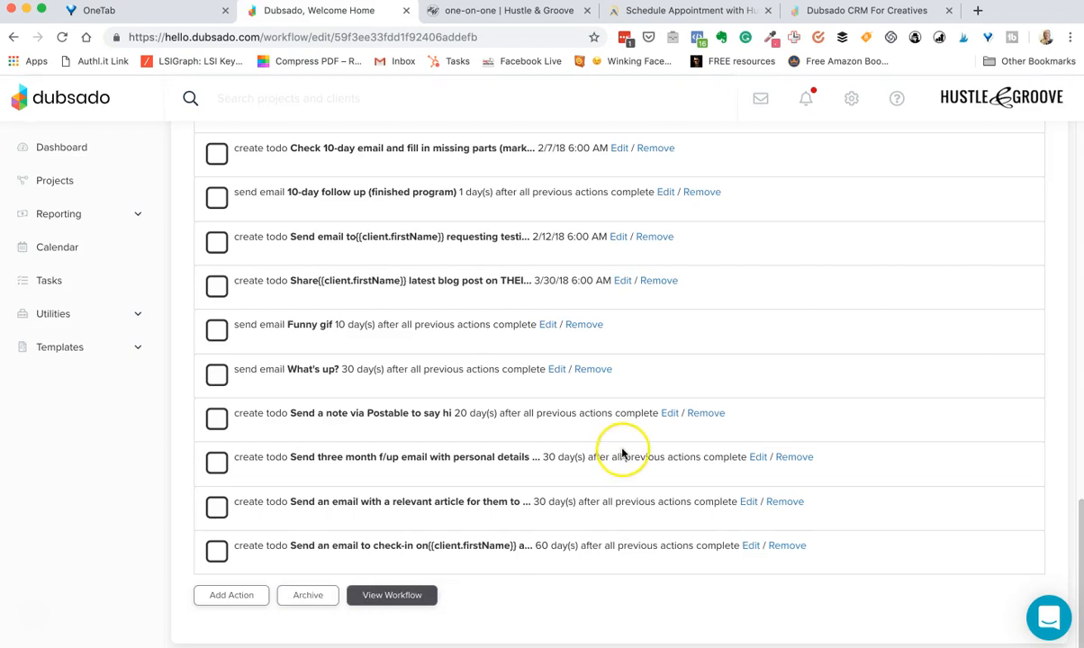
Review the whole I'm in Control Package action list, from the first invoice todo to the last check-in todo.
{"action": "scroll", "coordinate": [624, 454], "scroll_direction": "up", "scroll_amount": 5}
{"action": "scroll", "coordinate": [622, 454], "scroll_direction": "up", "scroll_amount": 12}
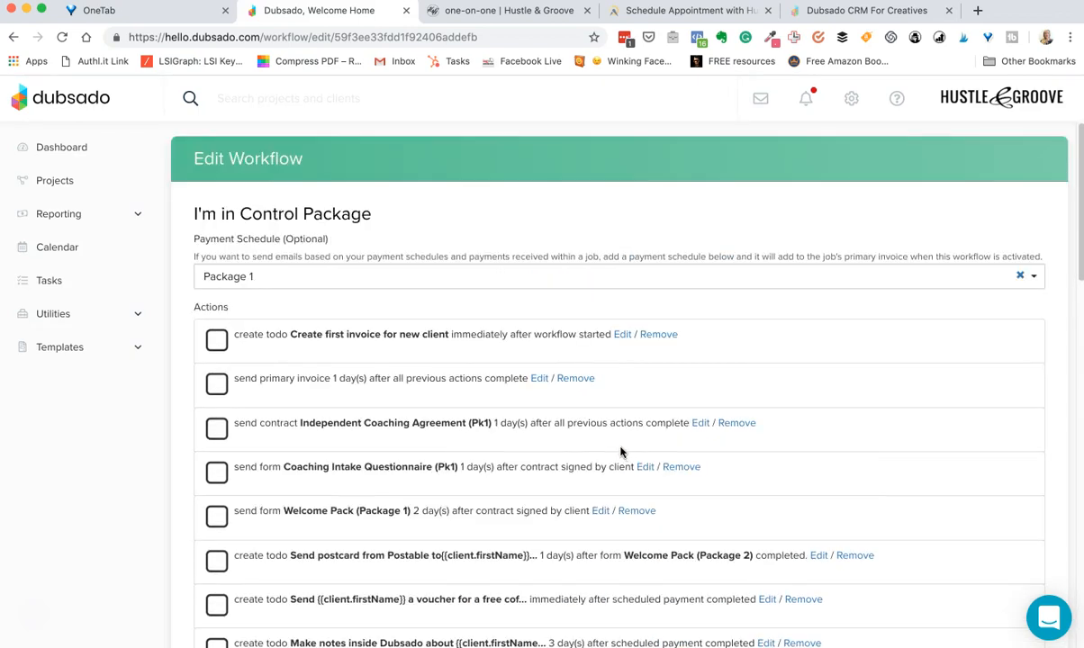
{"action": "scroll", "coordinate": [621, 452], "scroll_direction": "down", "scroll_amount": 11}
{"action": "scroll", "coordinate": [621, 452], "scroll_direction": "down", "scroll_amount": 6}
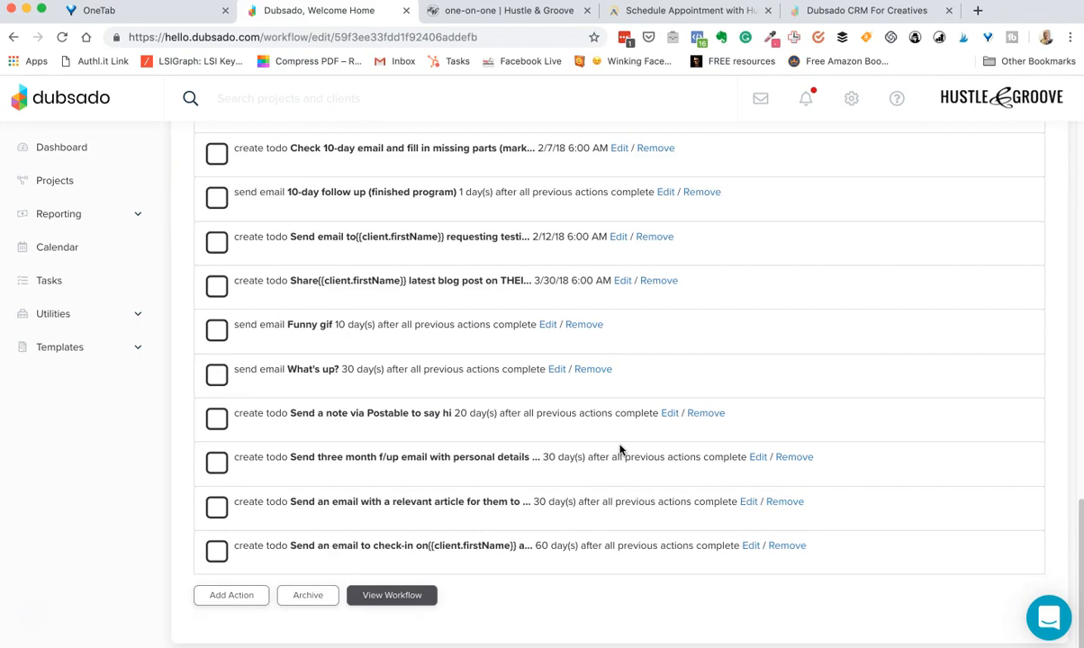
{"action": "scroll", "coordinate": [629, 449], "scroll_direction": "up", "scroll_amount": 7}
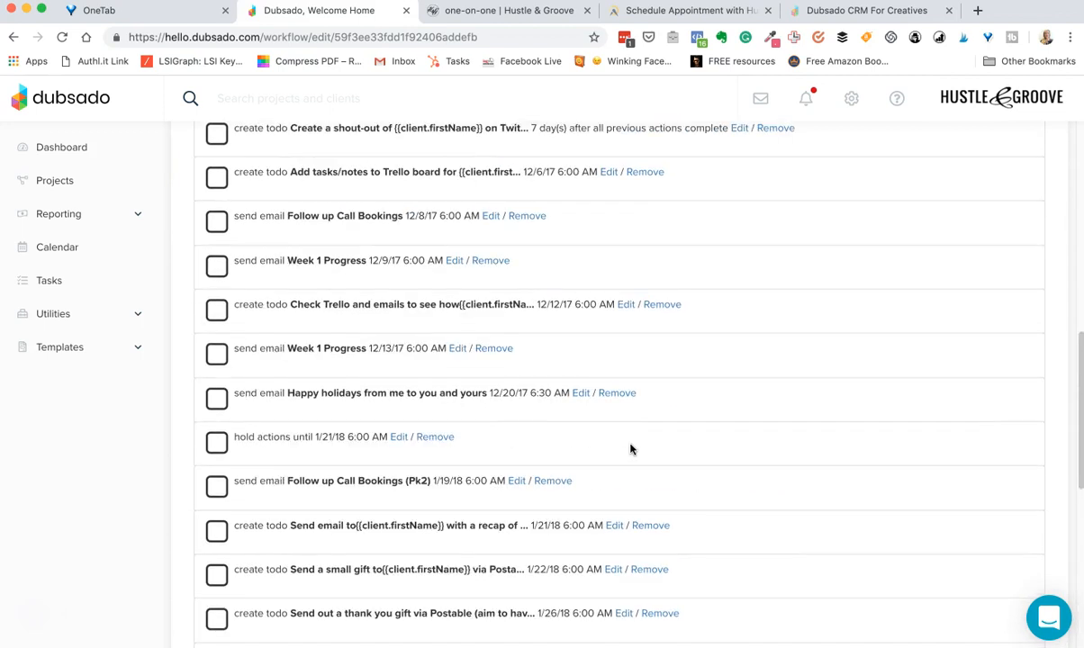
{"action": "scroll", "coordinate": [630, 449], "scroll_direction": "up", "scroll_amount": 10}
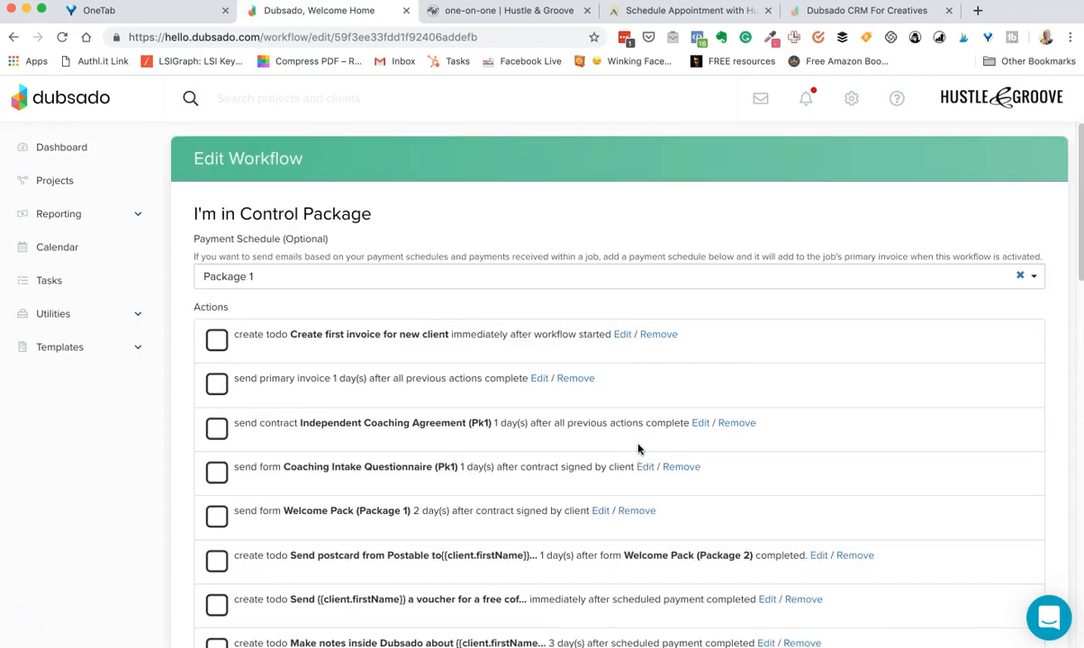
{"action": "left_click", "coordinate": [622, 435]}
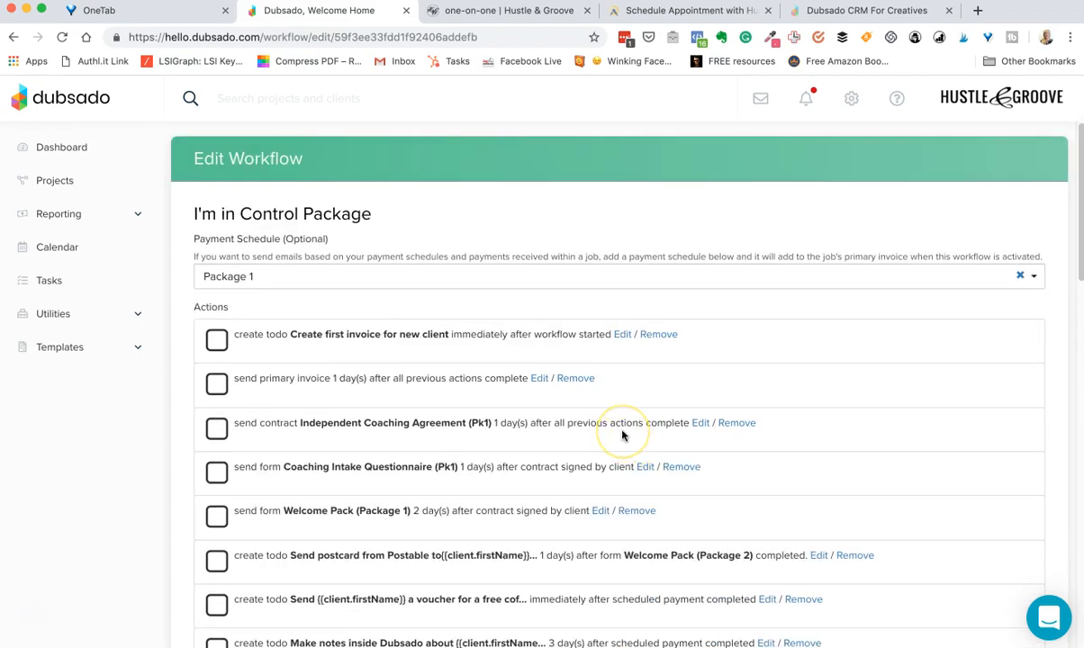